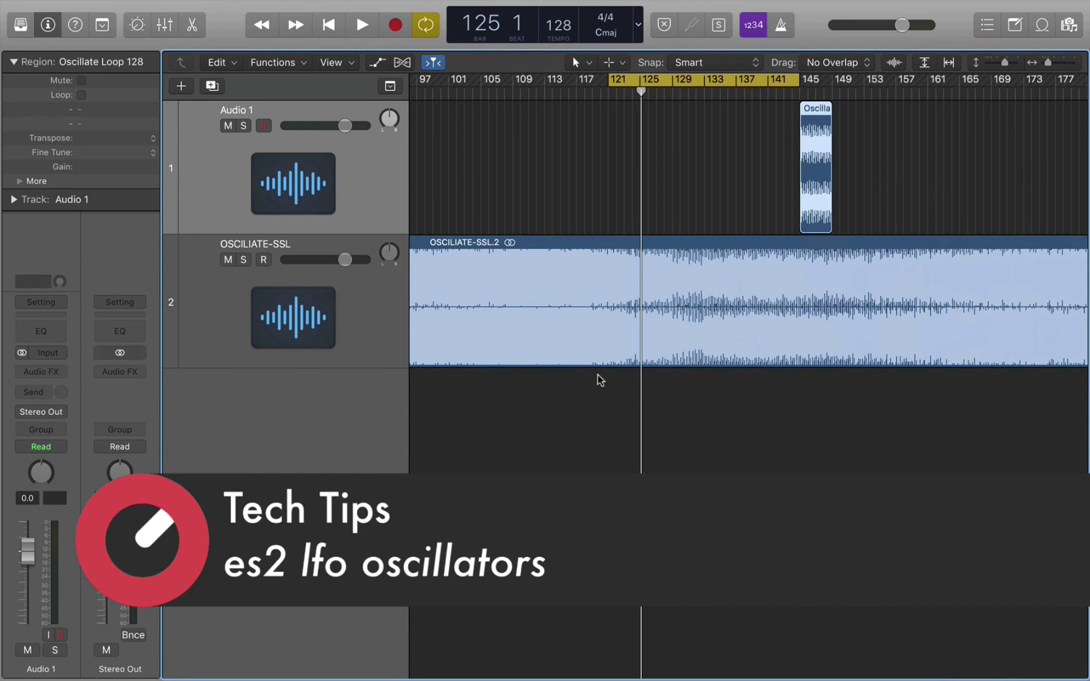
Step: Audition the arrangement, then mute the OSCILIATE-SSL track
key(space)
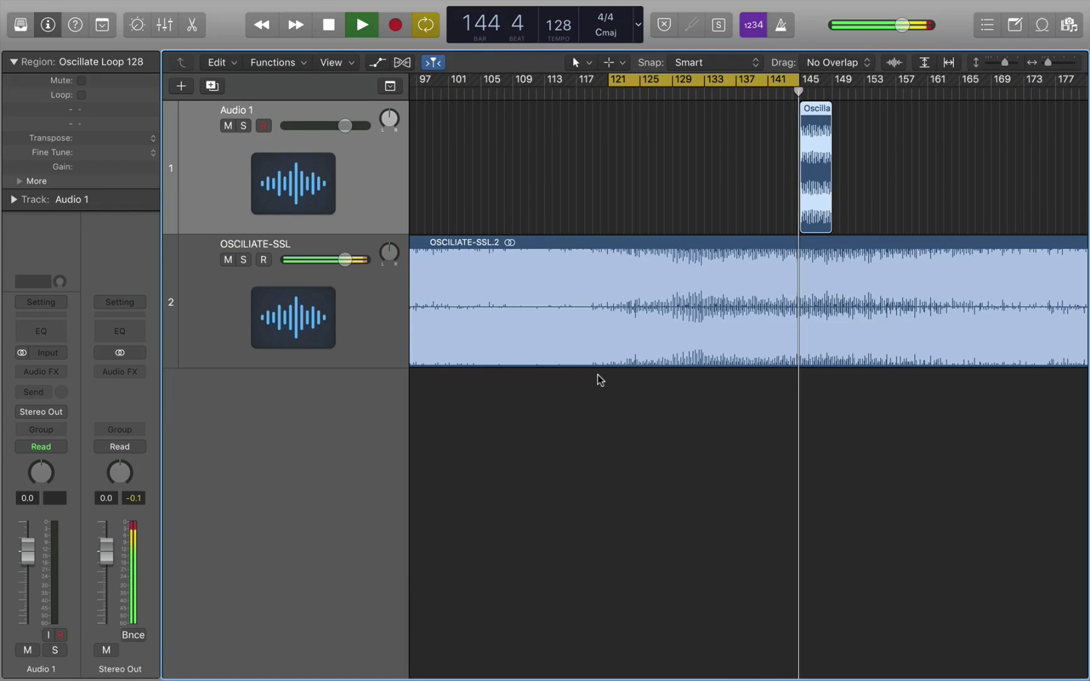
key(space)
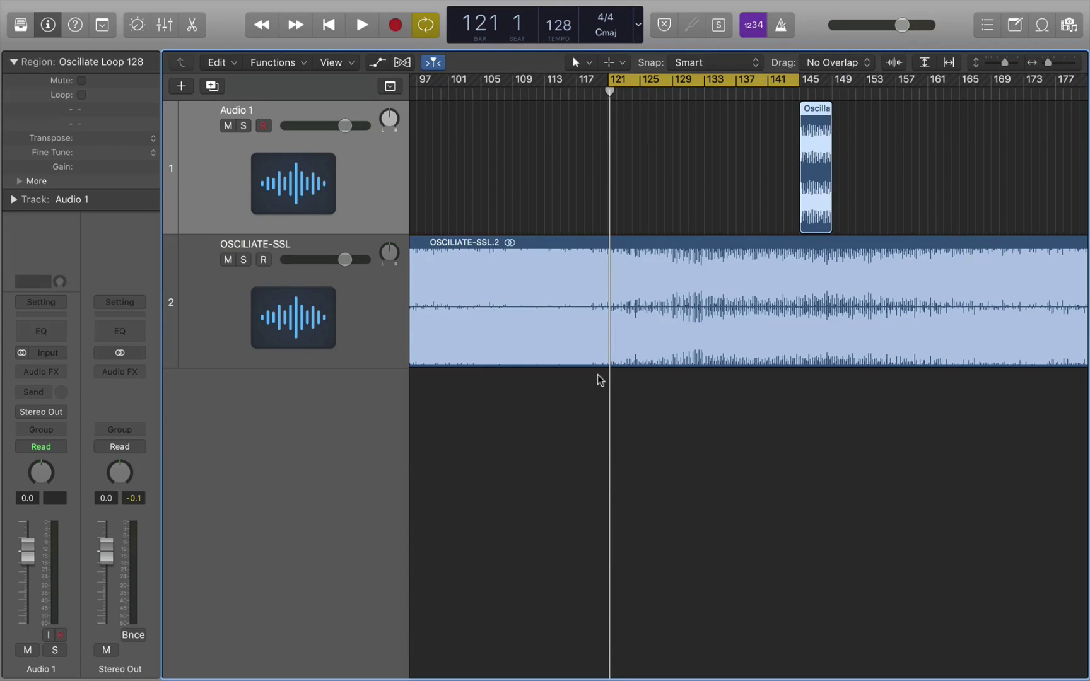
click(377, 349)
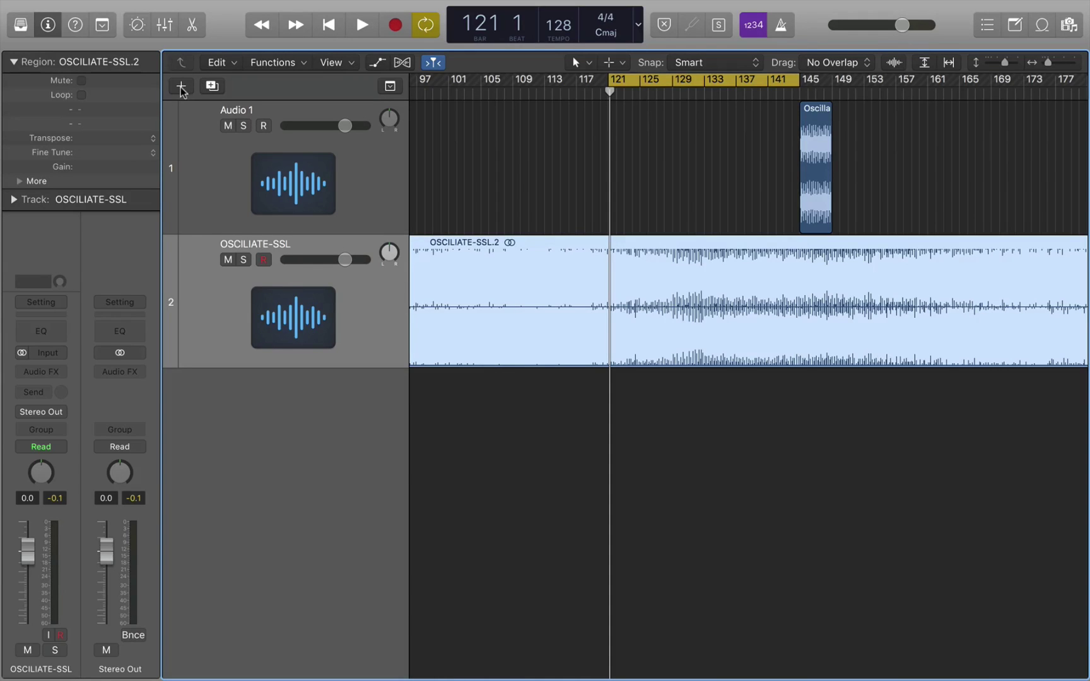
click(227, 259)
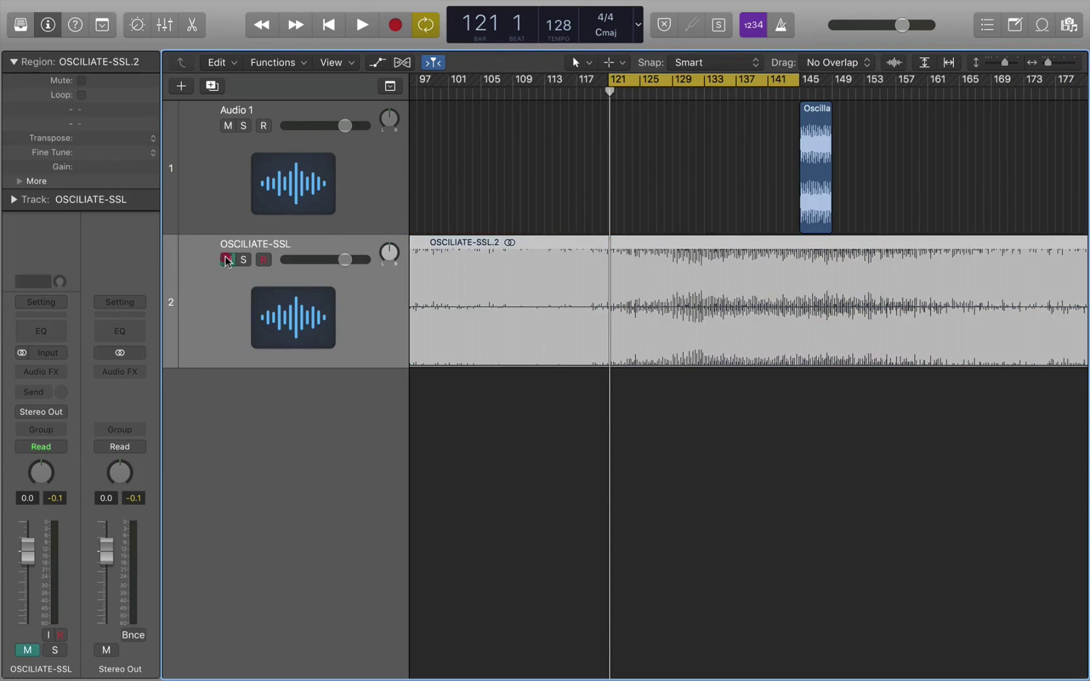
Step: Move the Oscillate Loop 128 region to bar 121 and loop it onward during playback
click(746, 121)
drag(819, 123, 628, 124)
key(l)
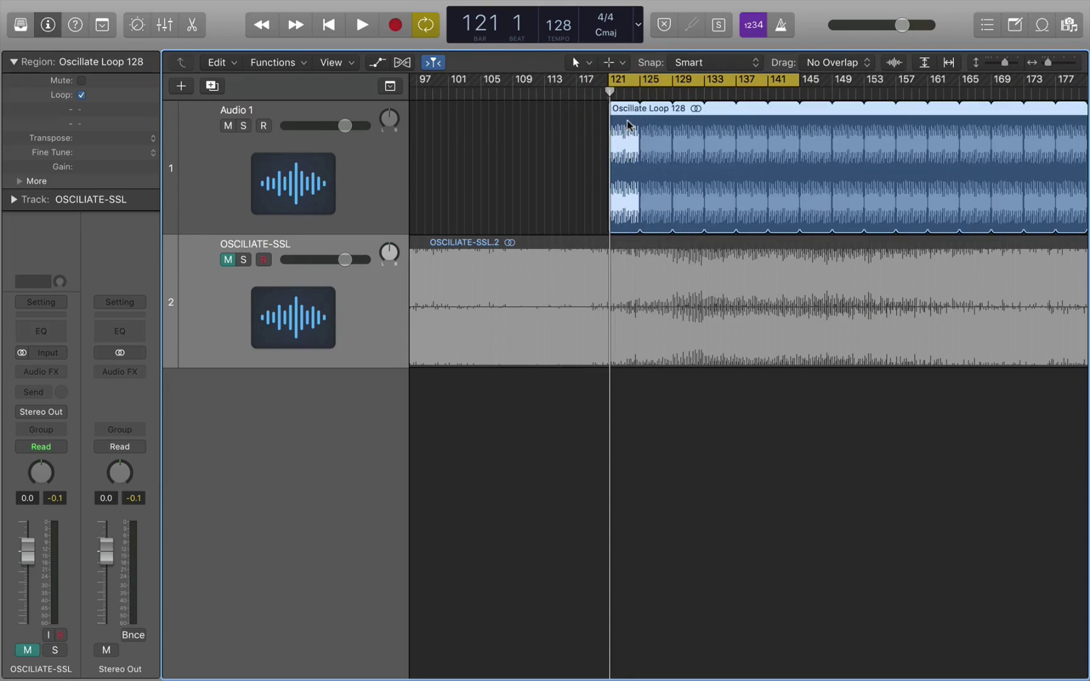
key(space)
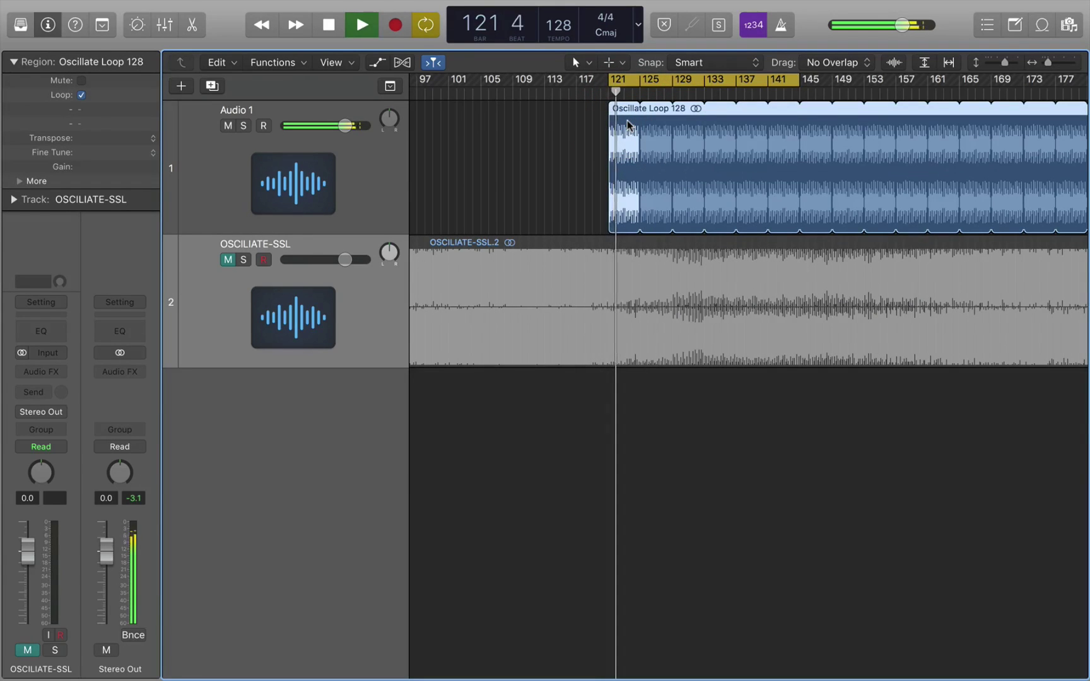
Step: Create a new Software Instrument track, Inst 1
click(181, 85)
click(442, 40)
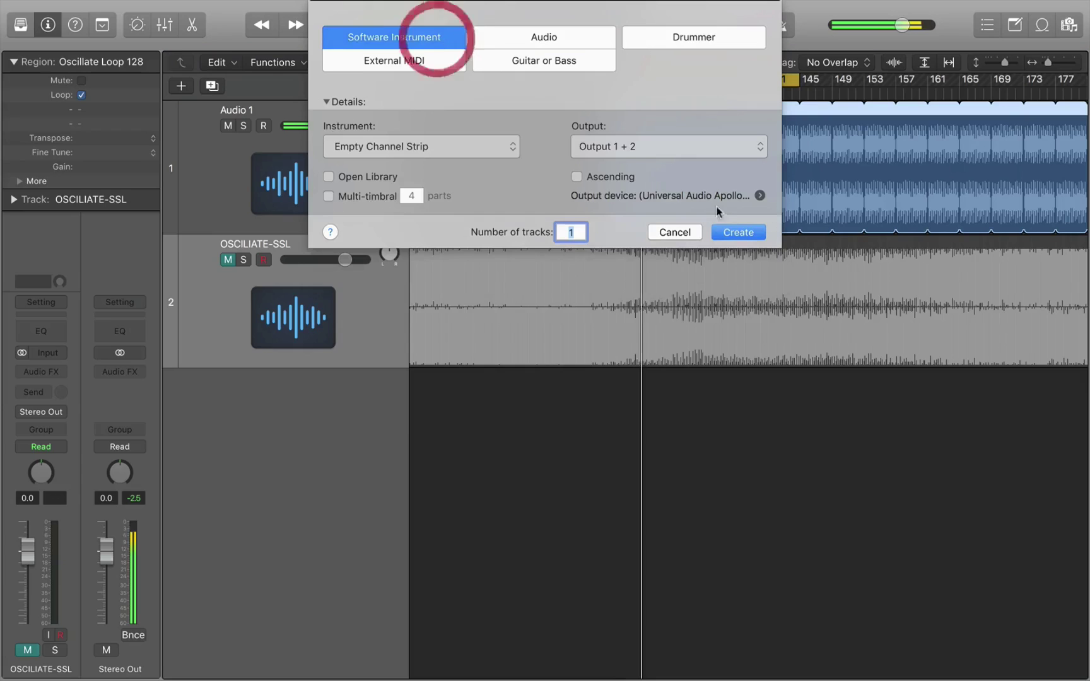
click(733, 225)
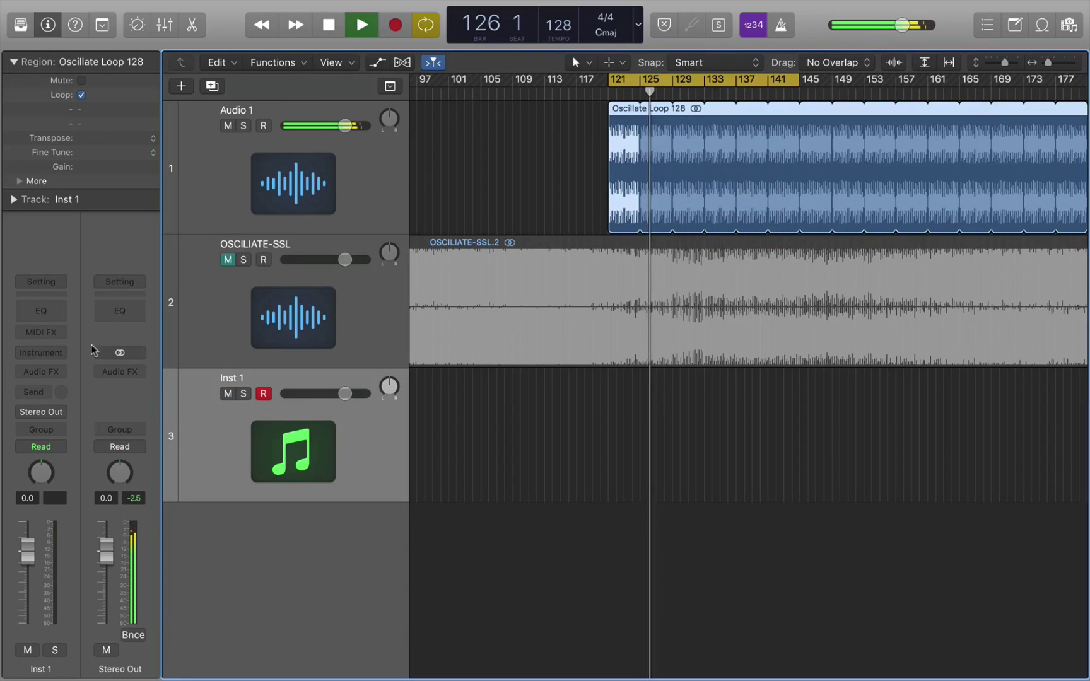
Step: Load the ES2 synthesizer on Inst 1 and move its window aside
click(62, 353)
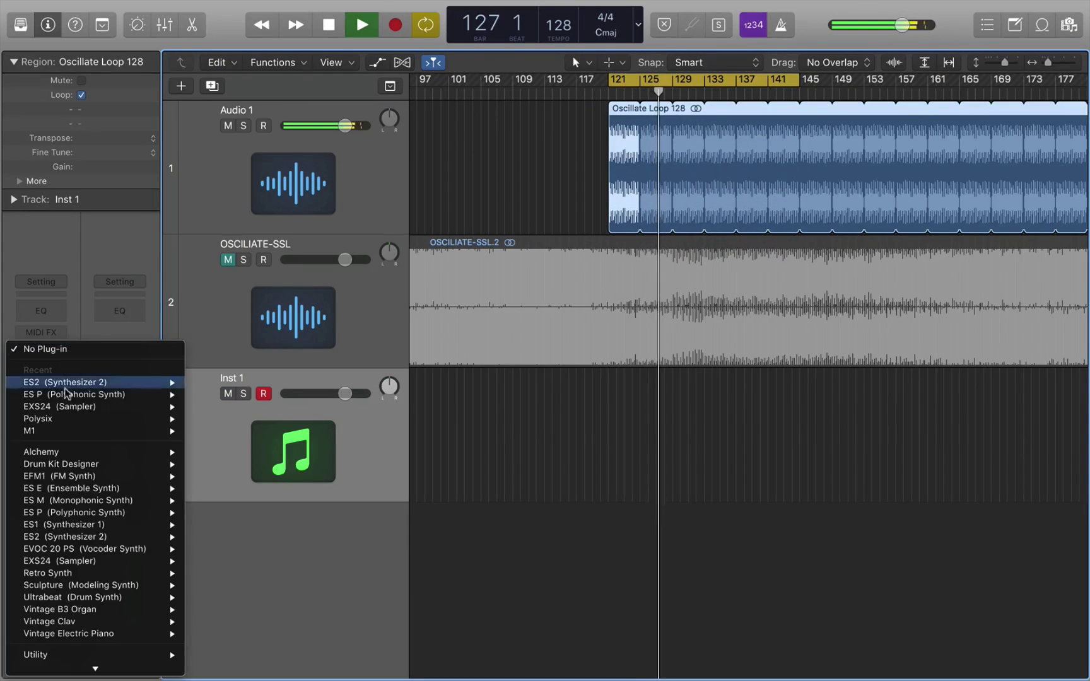
click(67, 382)
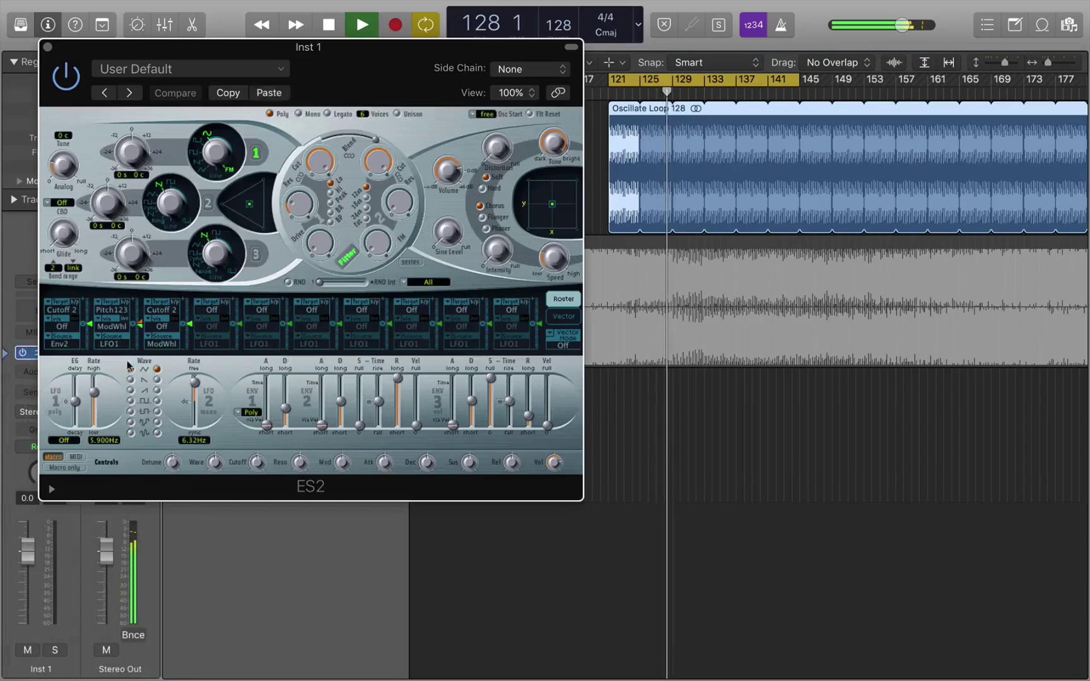
drag(348, 44, 282, 27)
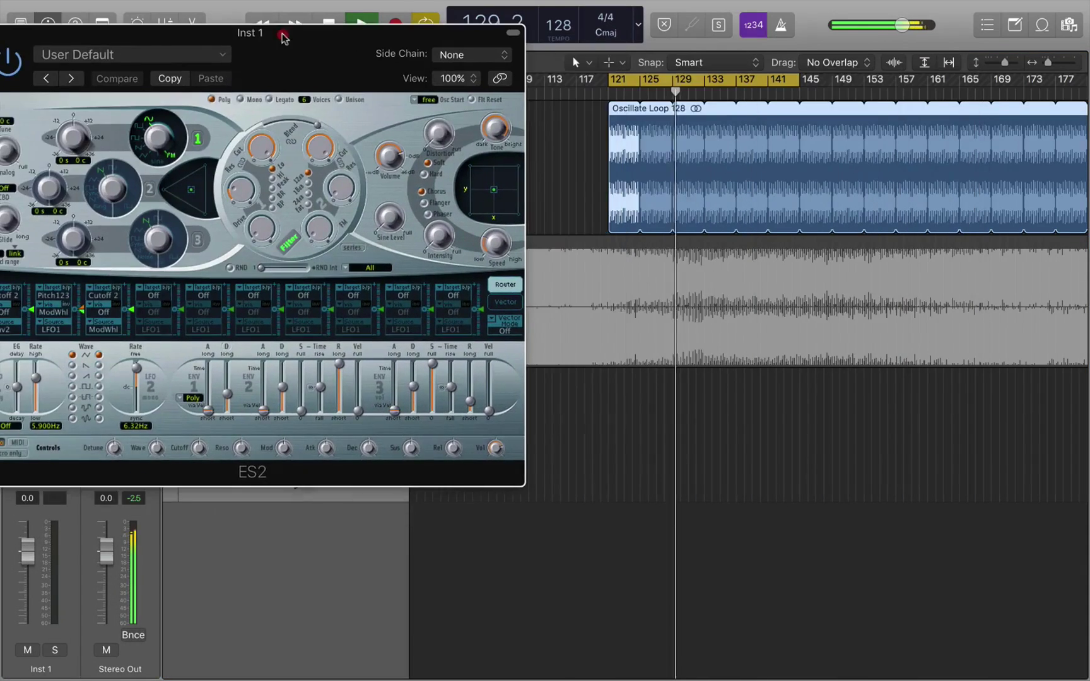
drag(207, 35, 511, 9)
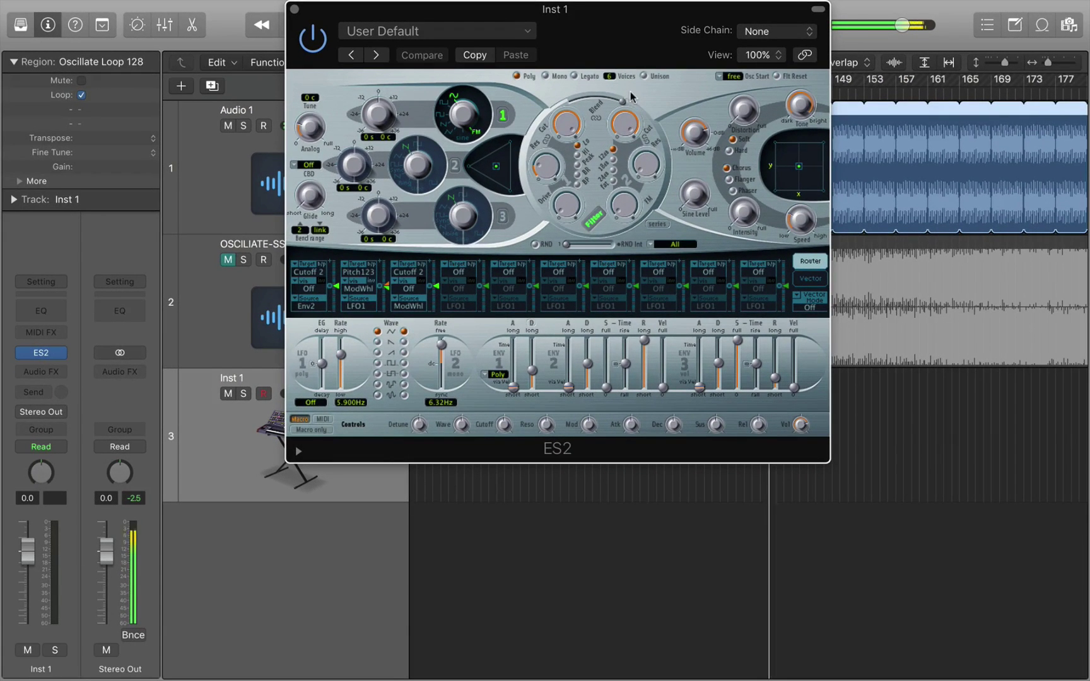
drag(607, 30, 1089, 239)
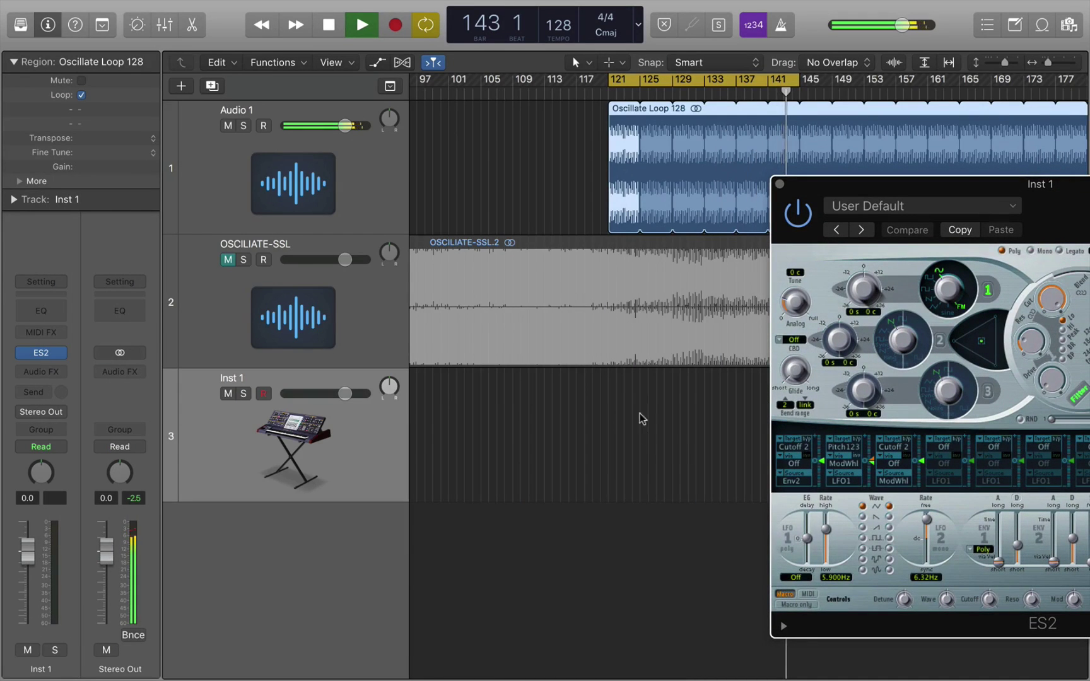
Step: Create an empty MIDI region on Inst 1 starting at bar 121
right_click(641, 393)
click(664, 398)
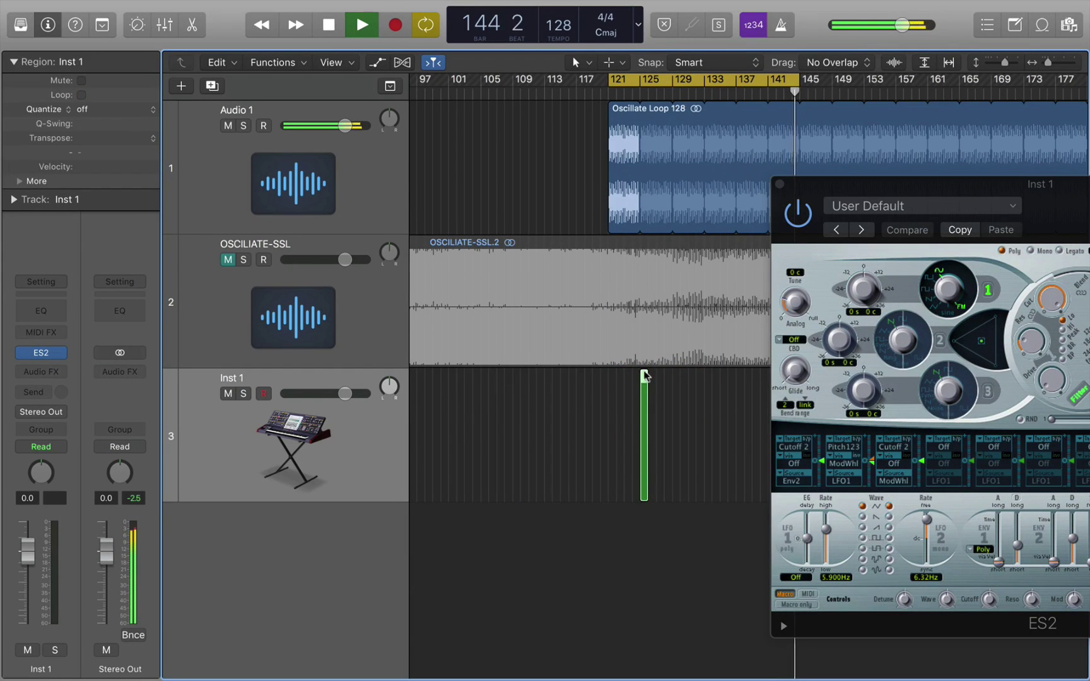
drag(644, 376, 611, 377)
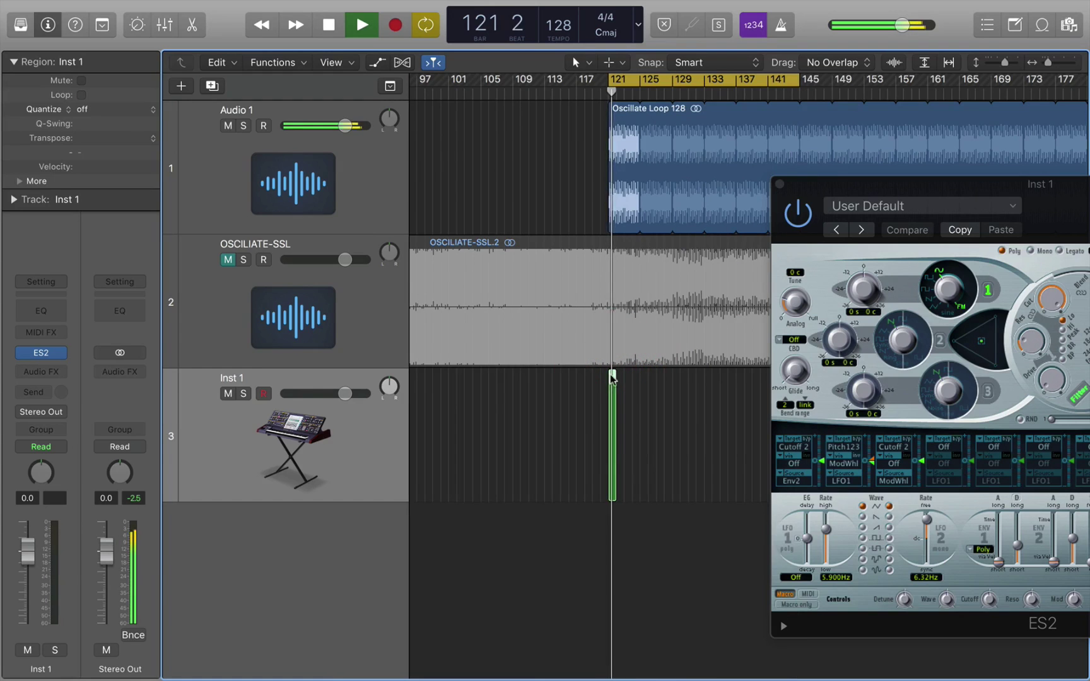
Step: Draw a single note in the Piano Roll spanning bar 121 to bar 122
double_click(611, 377)
key(space)
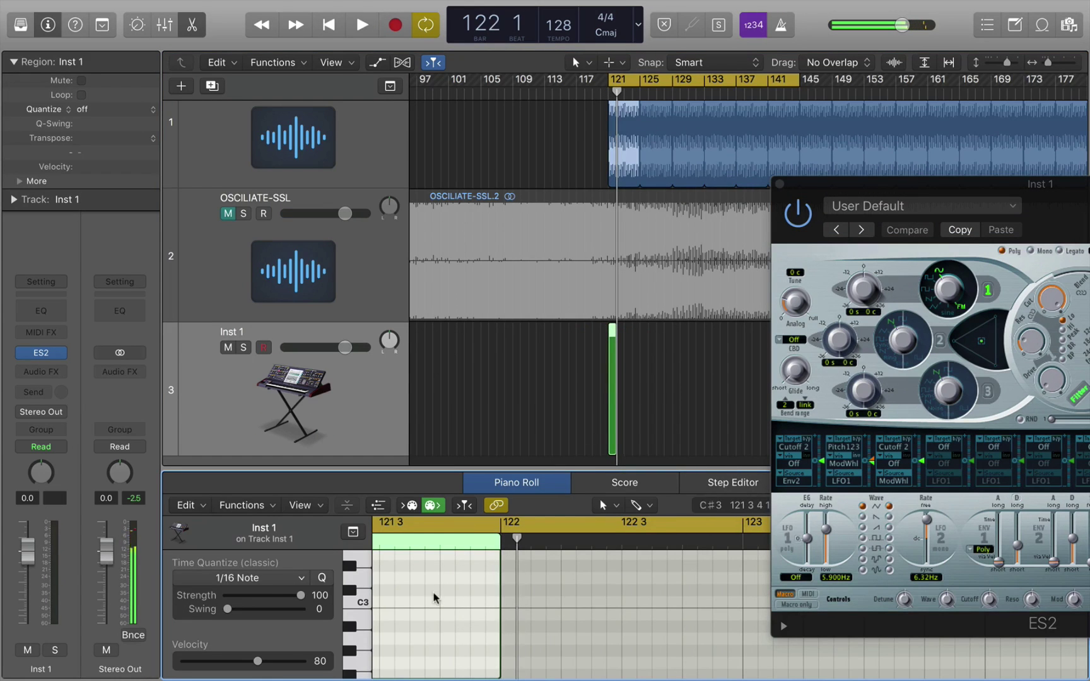
scroll(386, 592, left, 5)
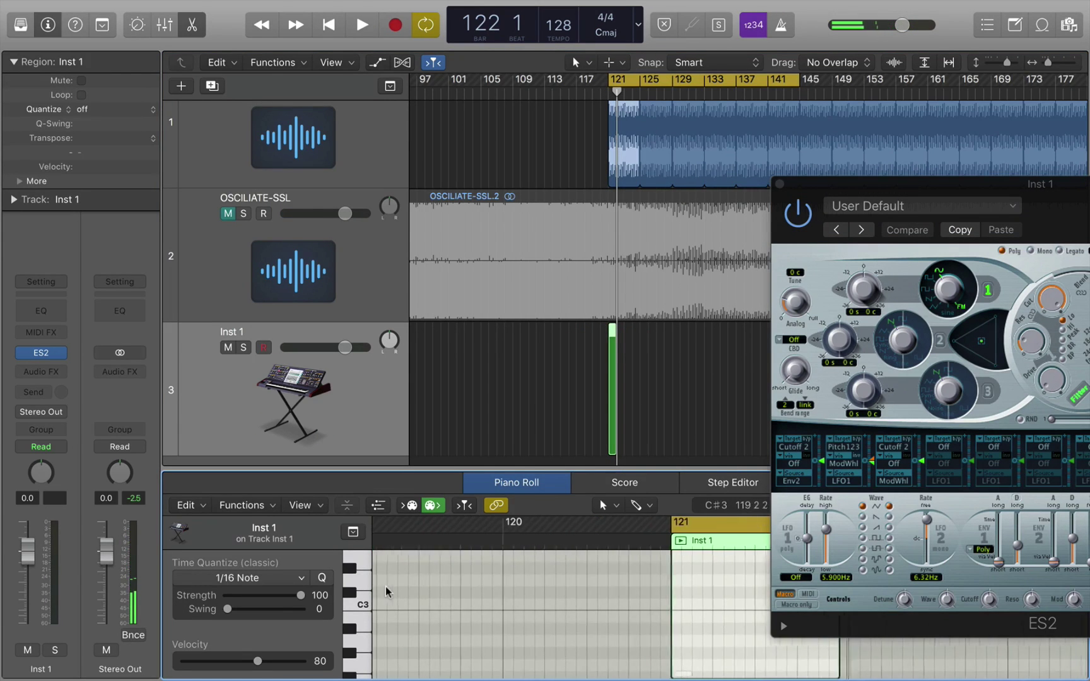
click(463, 592)
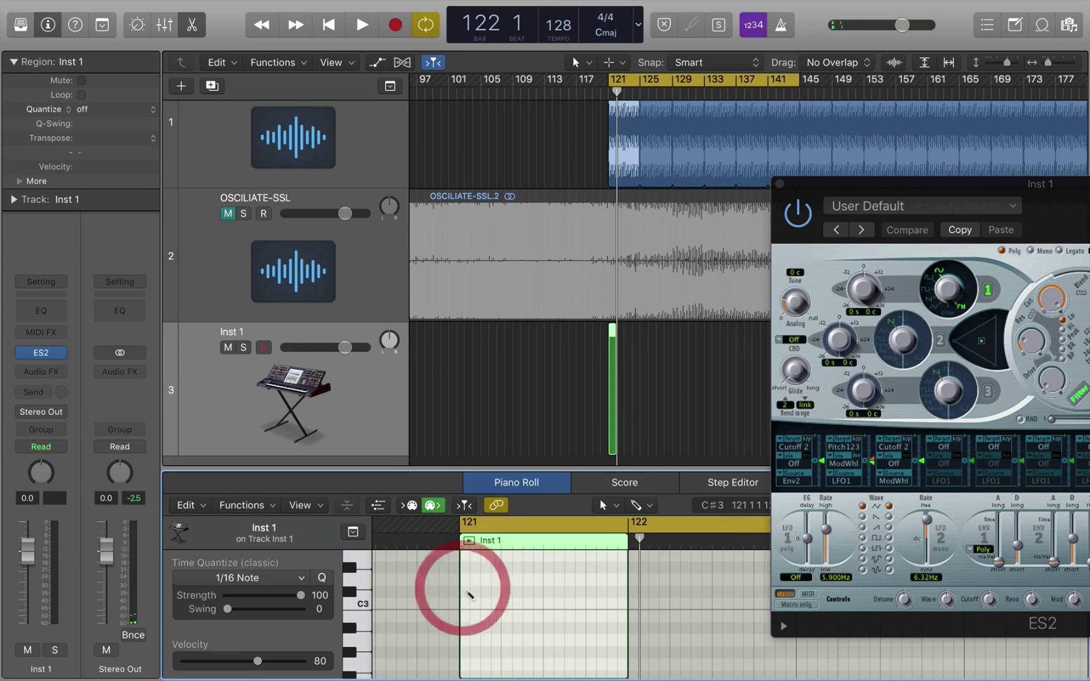
drag(471, 591, 627, 593)
drag(677, 371, 575, 364)
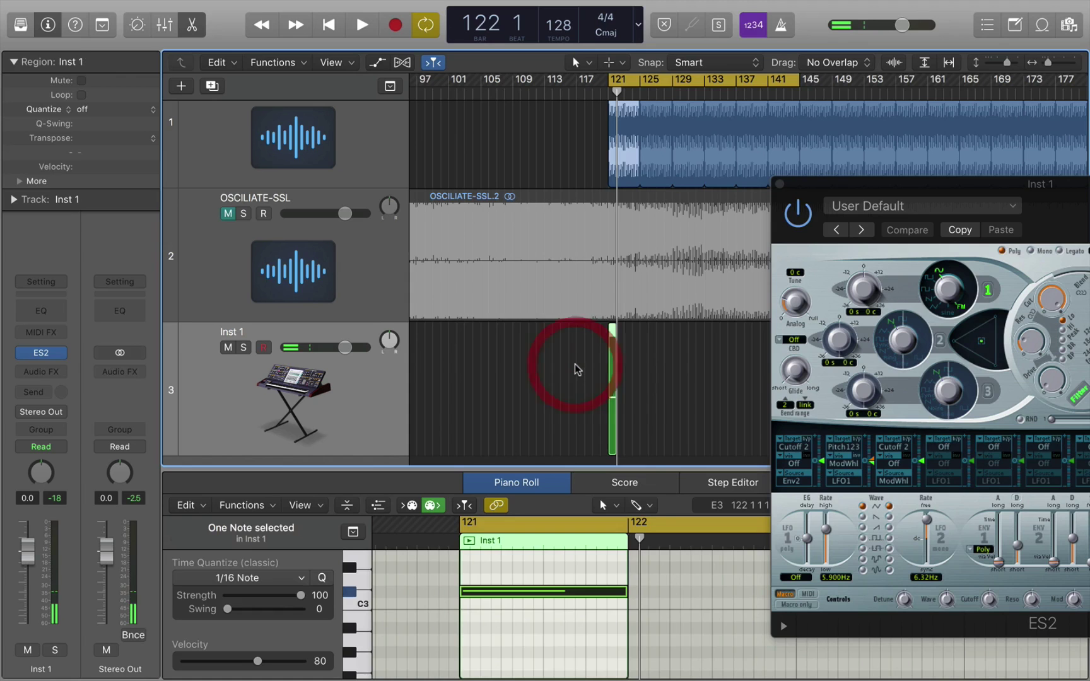
Step: Loop the Inst 1 region to the song end and audition it from bar 121
key(l)
key(space)
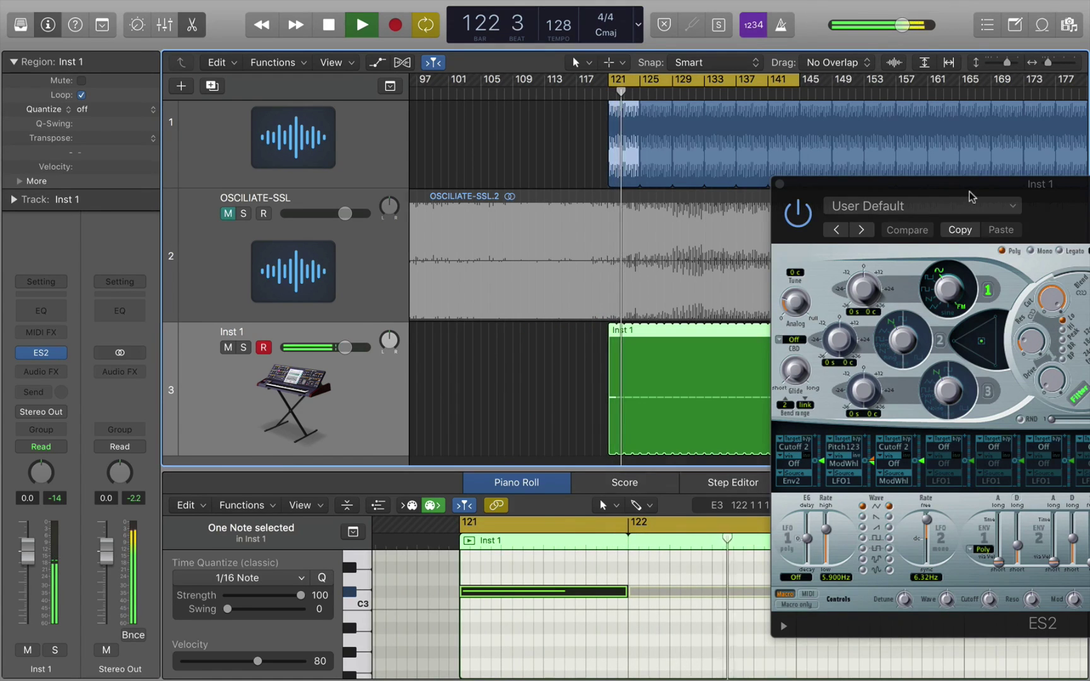
drag(971, 193, 561, 17)
key(space)
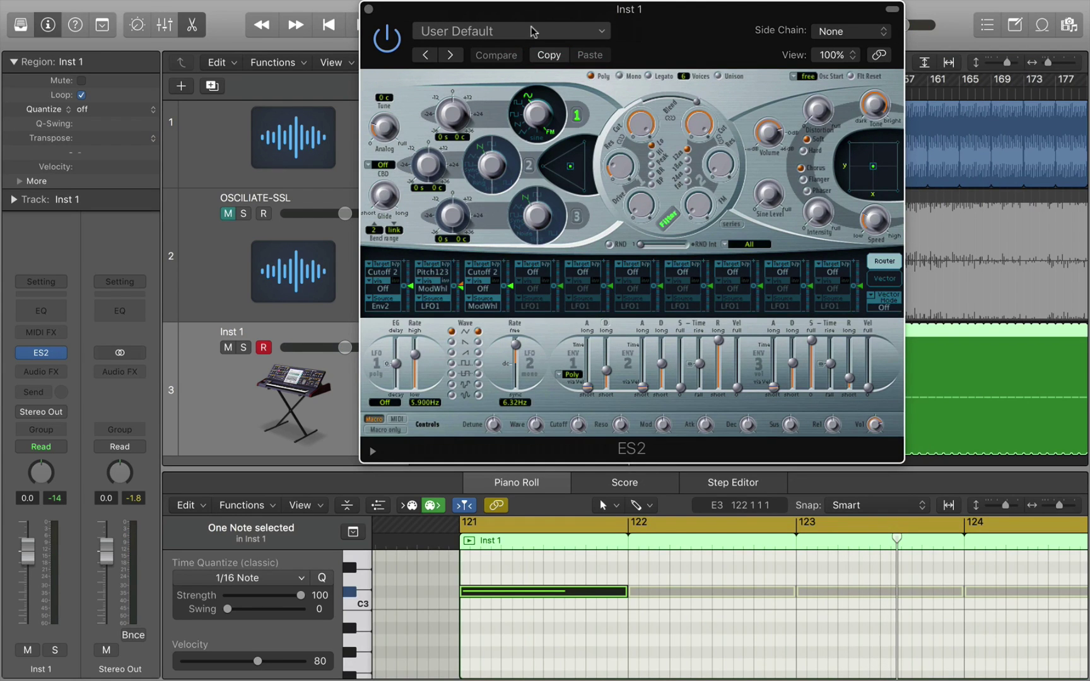
Step: Load the Tutorial Settings > Analog Saw Unison preset into ES2
click(498, 35)
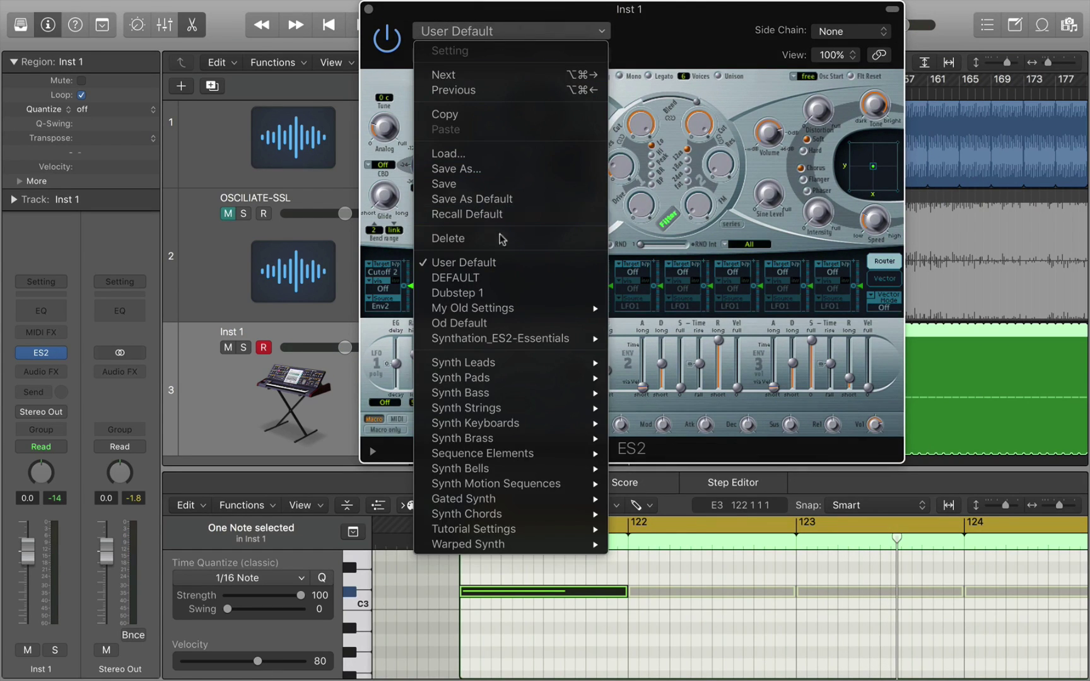
mouse_move(555, 529)
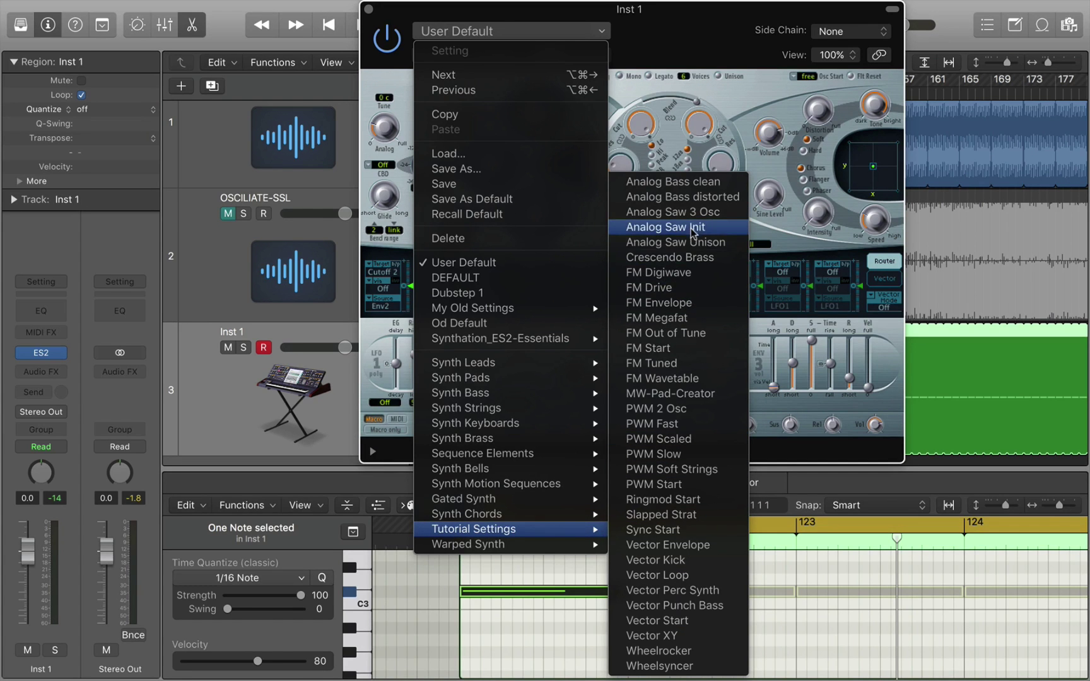
click(713, 241)
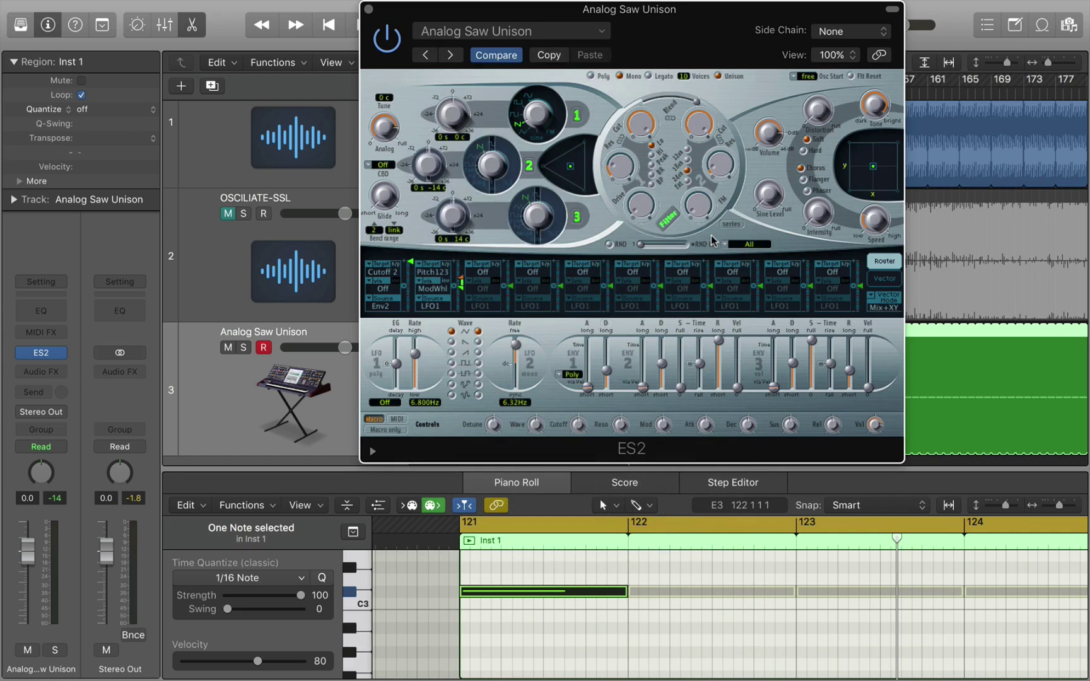
Step: Lower the Cutoff macro slightly and raise the note about an octave
key(space)
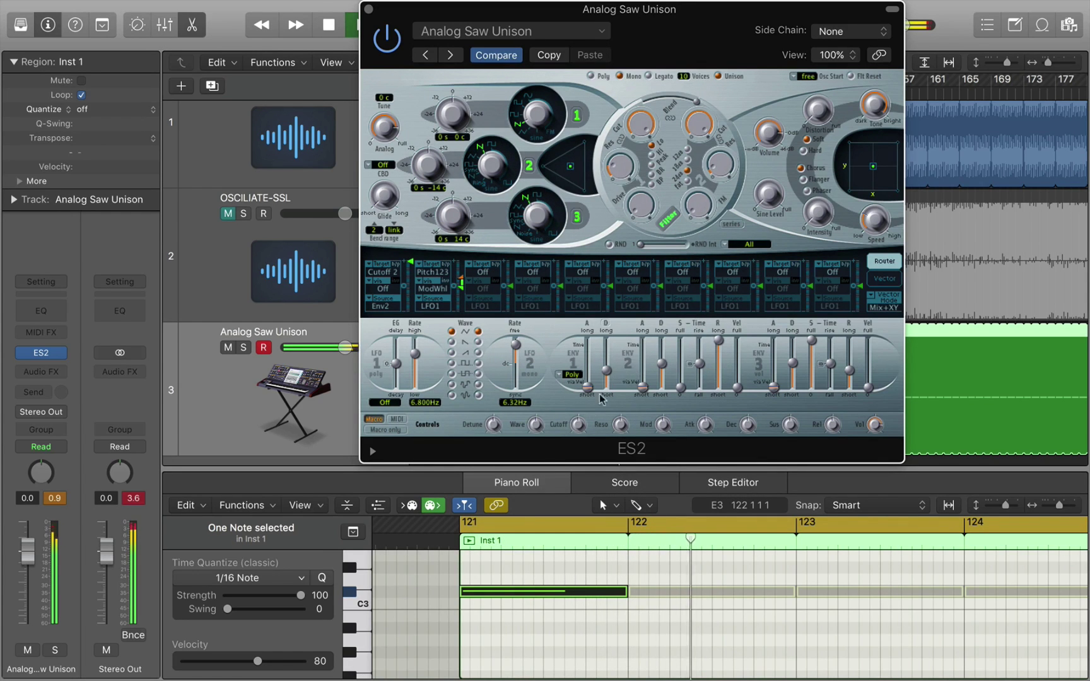
drag(575, 431, 572, 454)
key(space)
scroll(523, 664, up, 4)
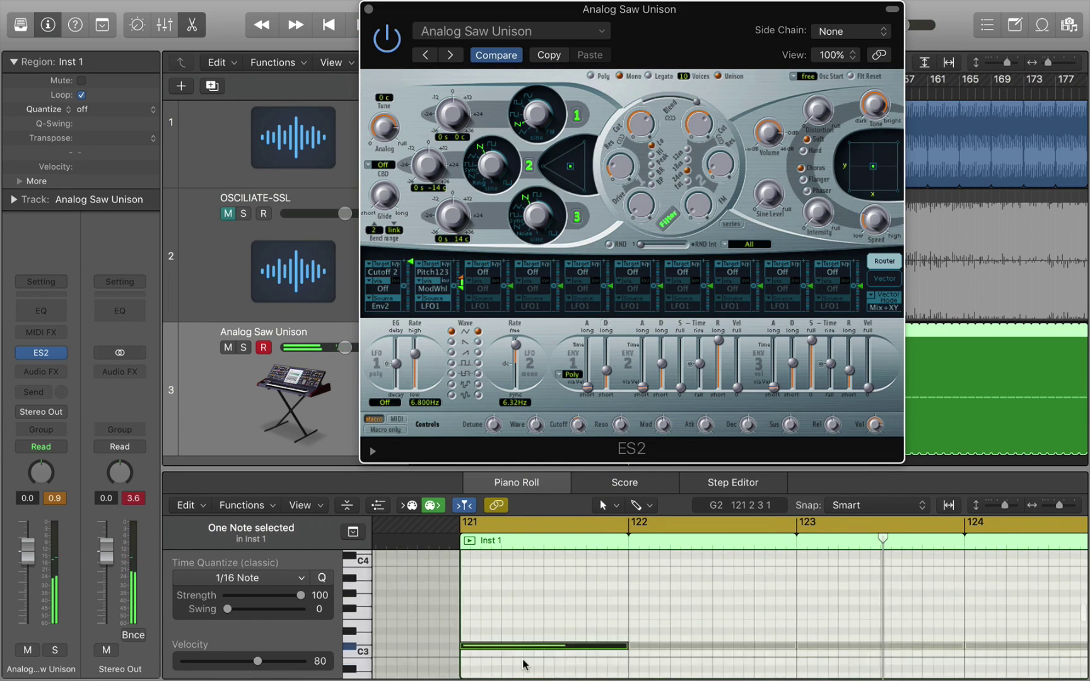
scroll(523, 665, down, 5)
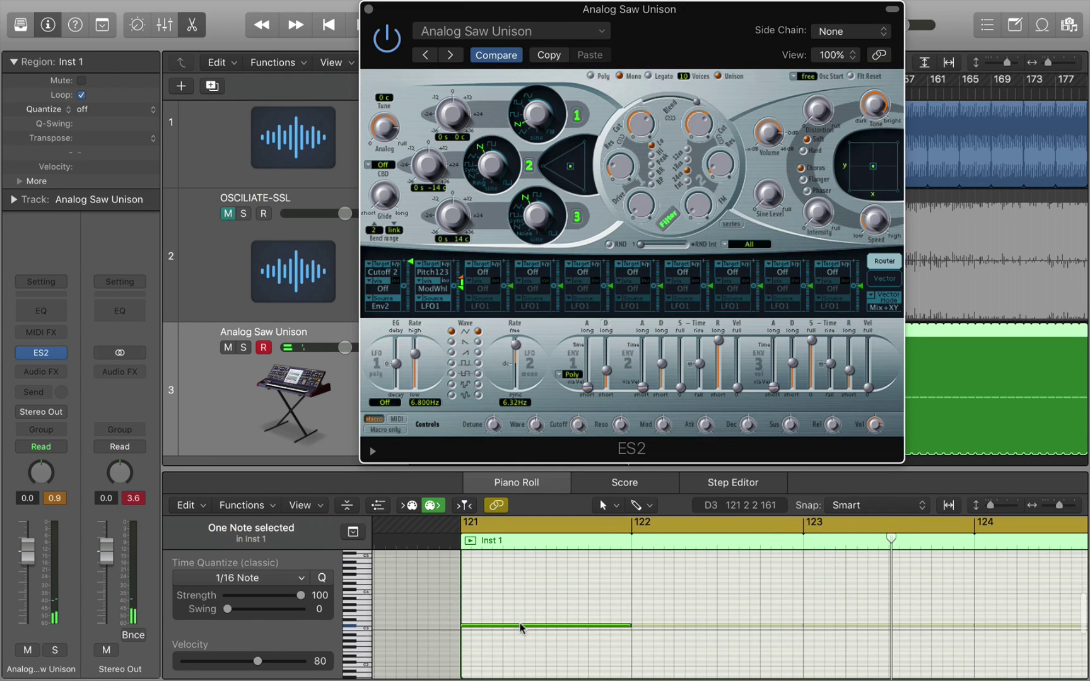
drag(521, 628, 518, 591)
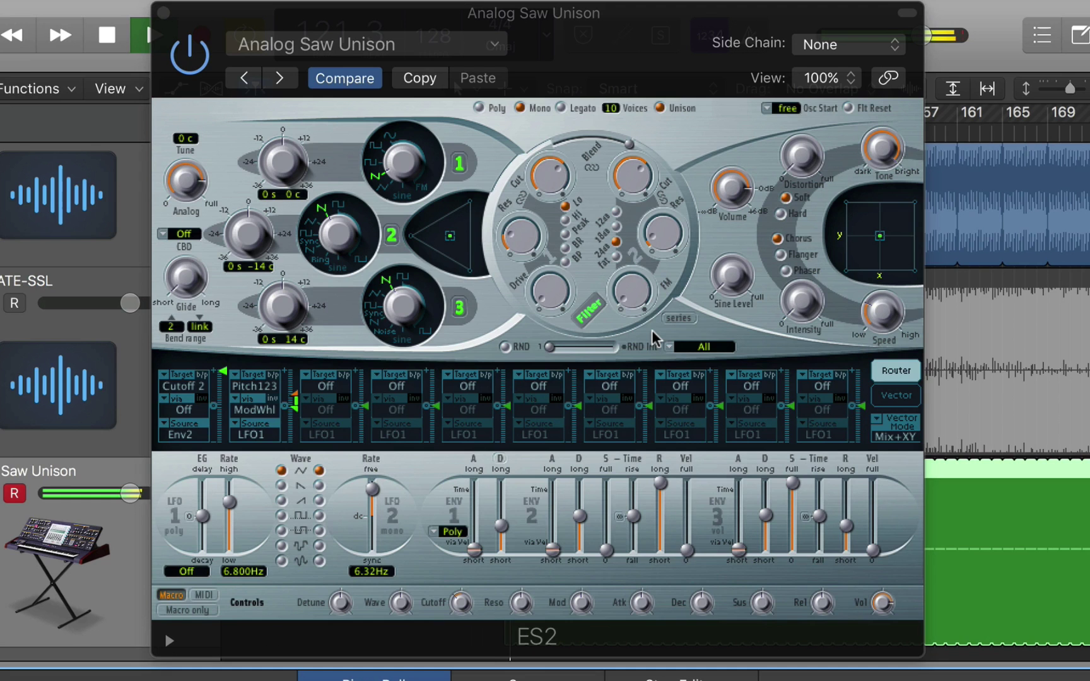
Step: Set the ES2 ENV1 attack to about 11 ms and ENV2 attack to about 72 ms
click(458, 603)
click(739, 549)
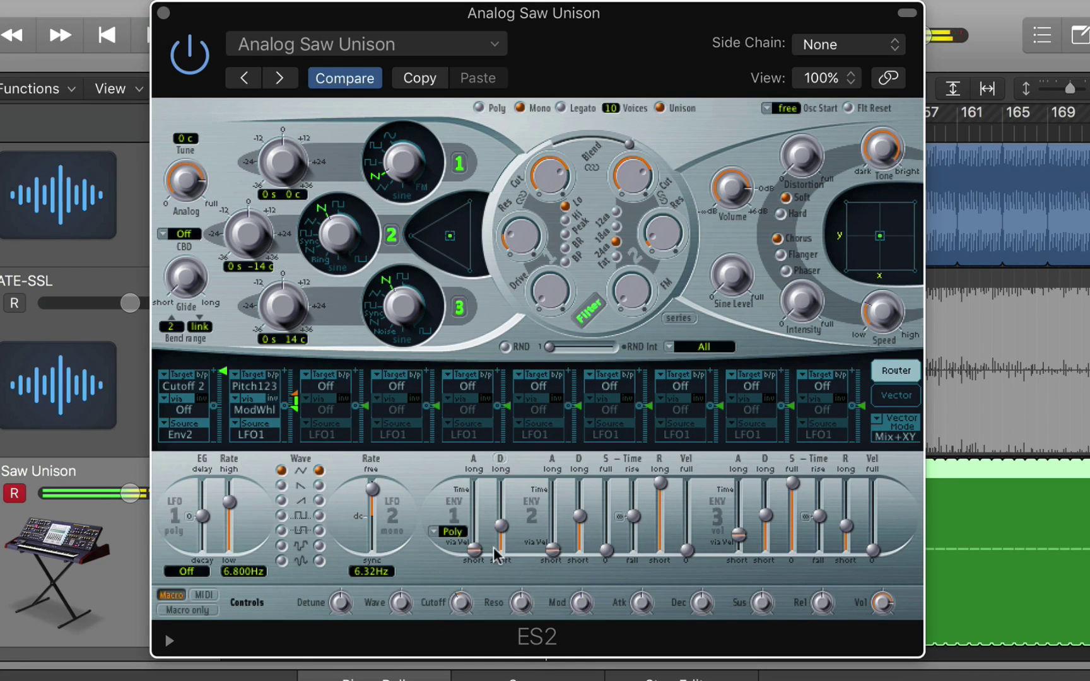
drag(476, 550, 475, 536)
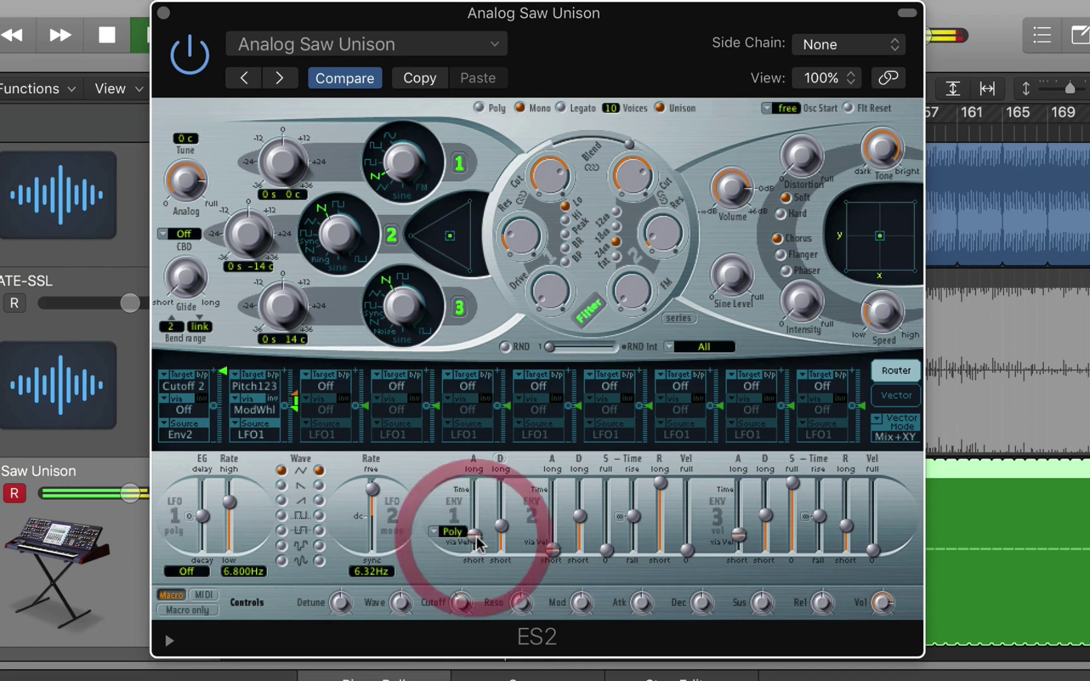
click(548, 550)
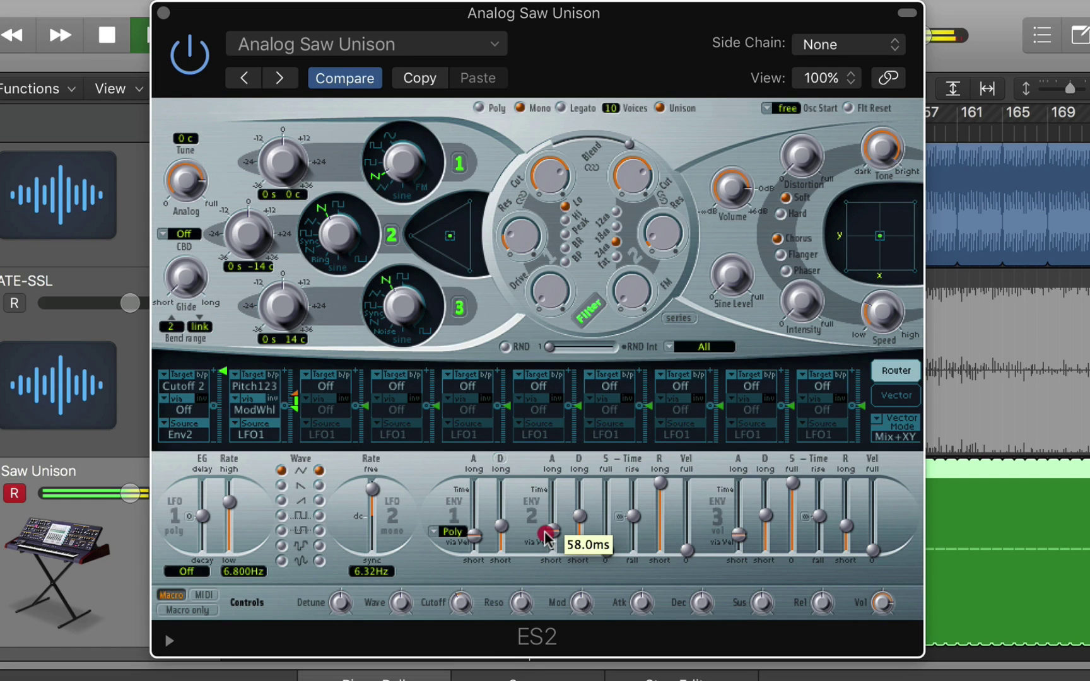
drag(547, 536, 548, 531)
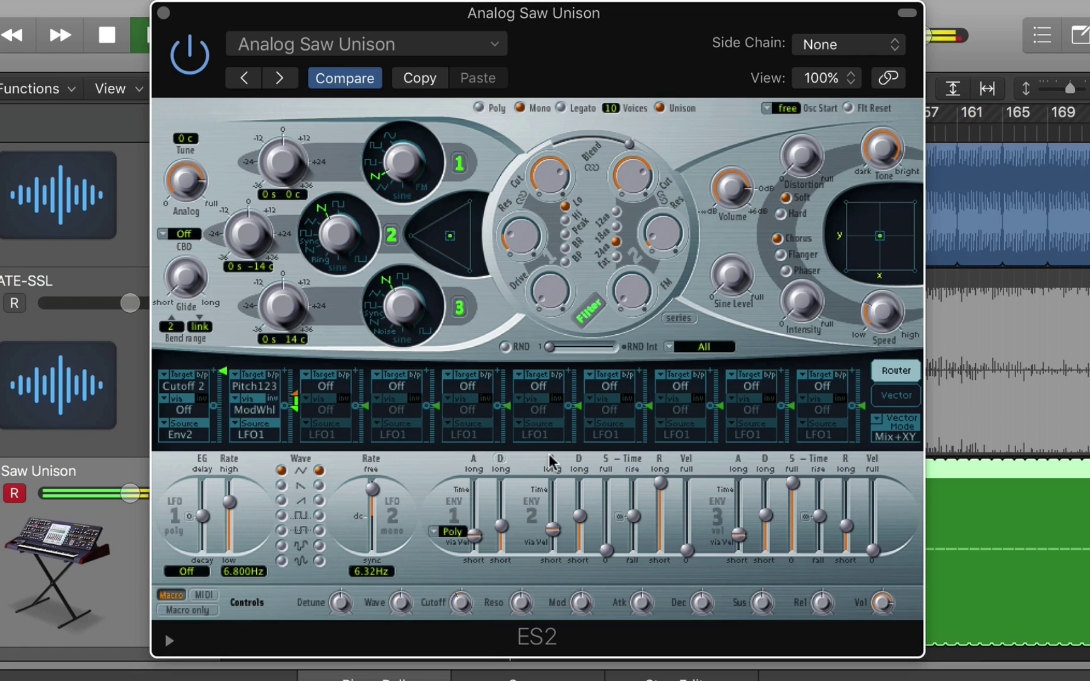
key(space)
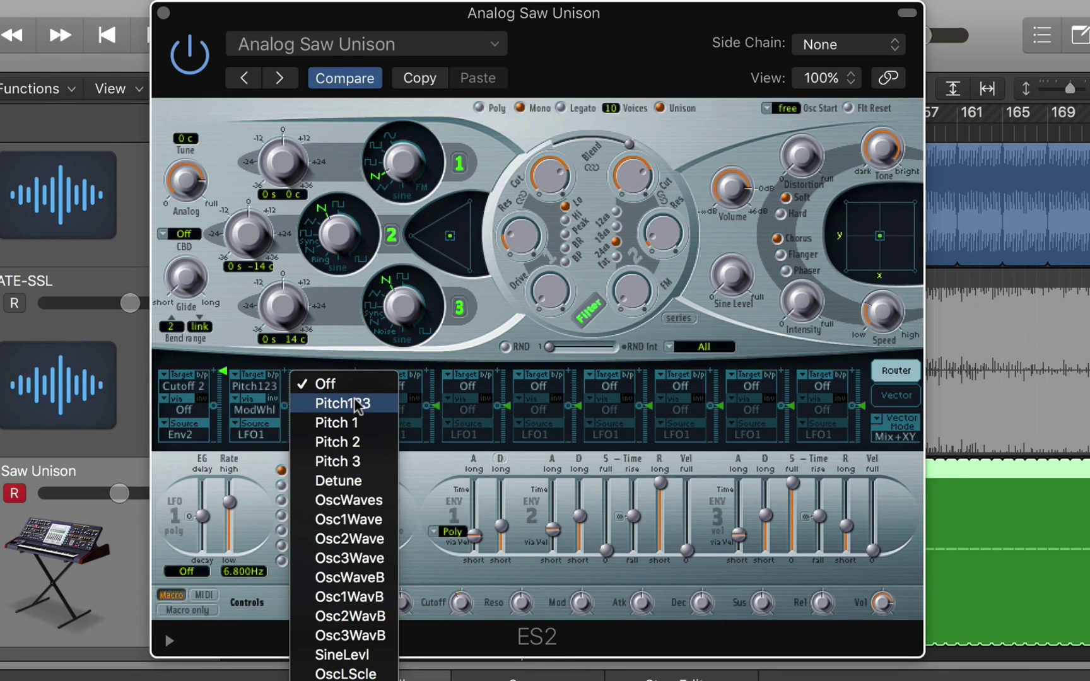
Step: Route LFO2 to Pitch123 in modulation slot 3 and slow LFO 2 to 4.22Hz
click(357, 404)
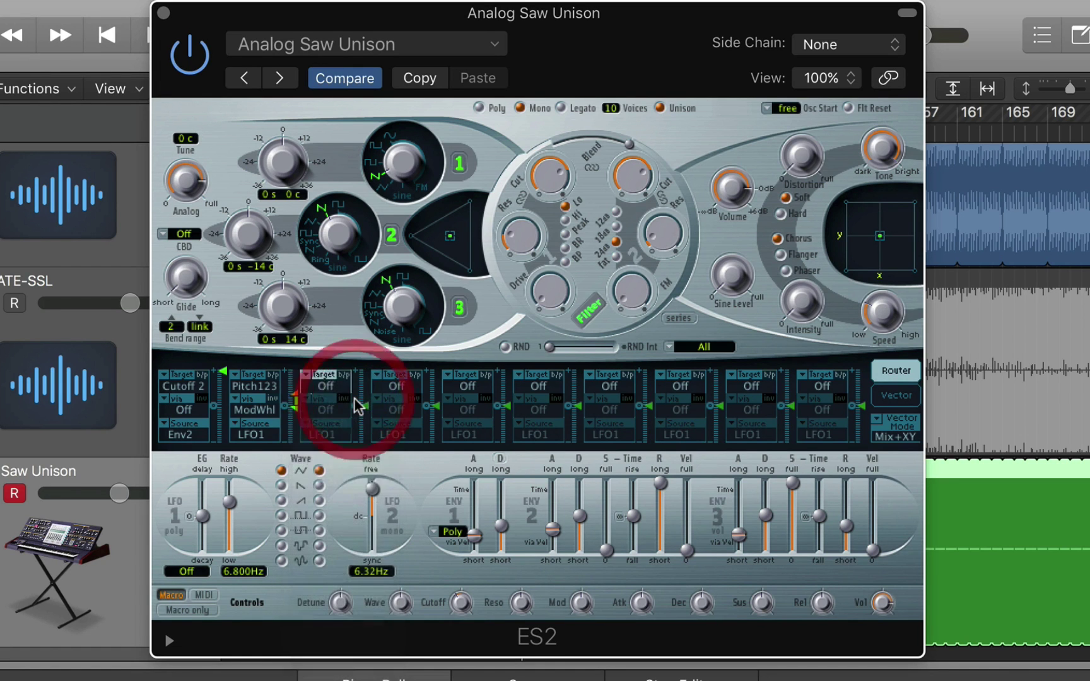
click(330, 438)
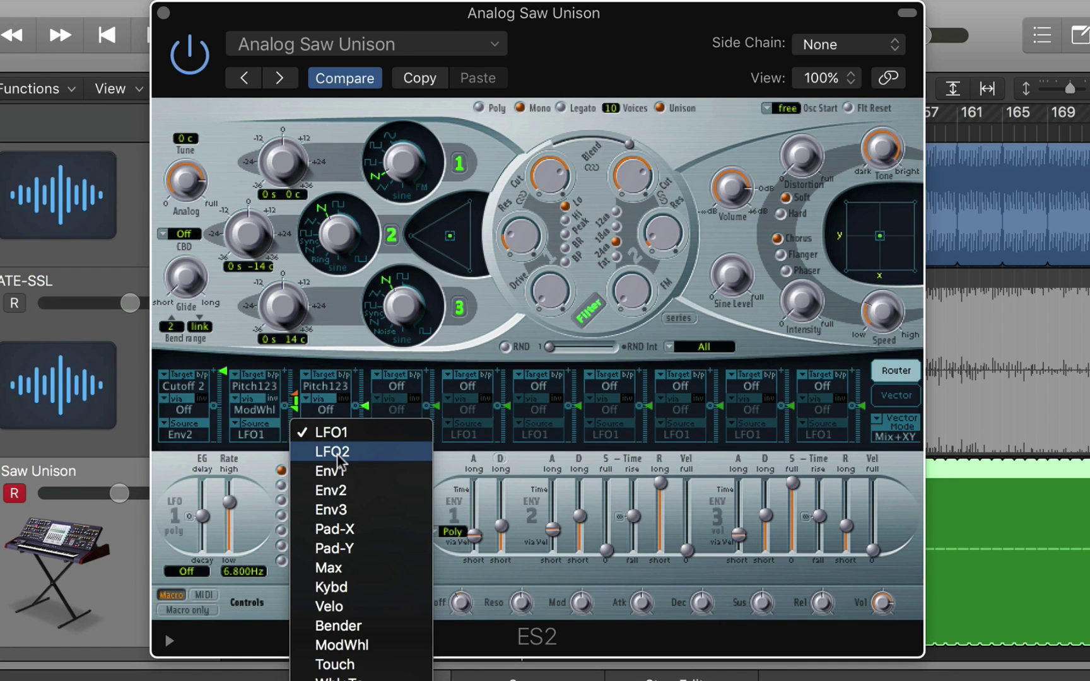
click(338, 455)
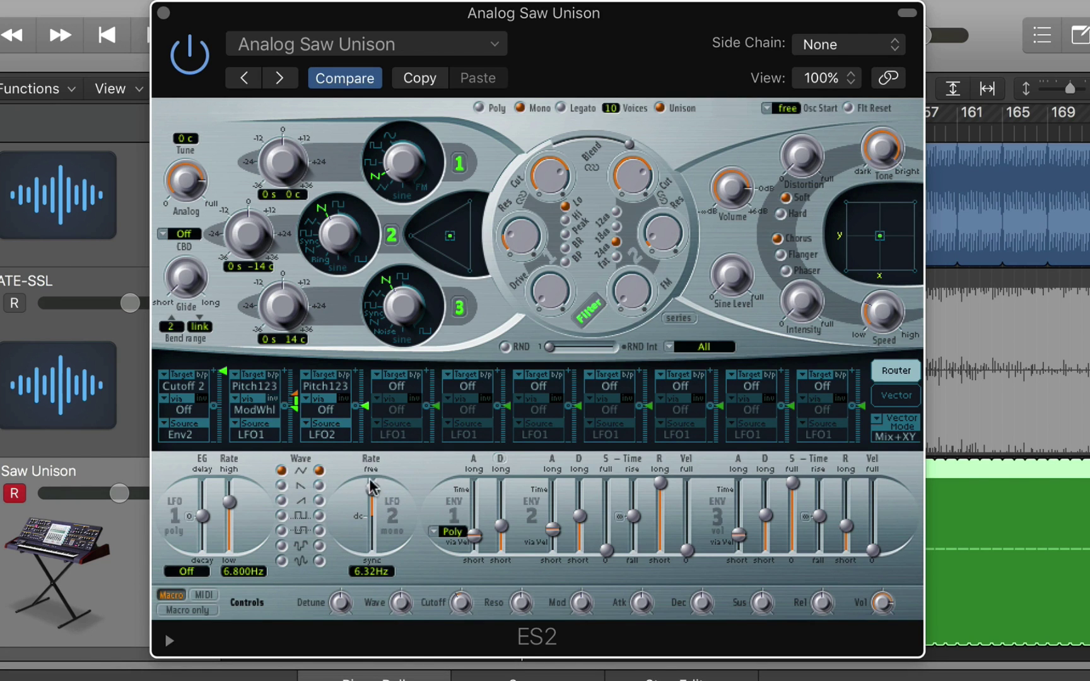
key(space)
drag(372, 489, 374, 511)
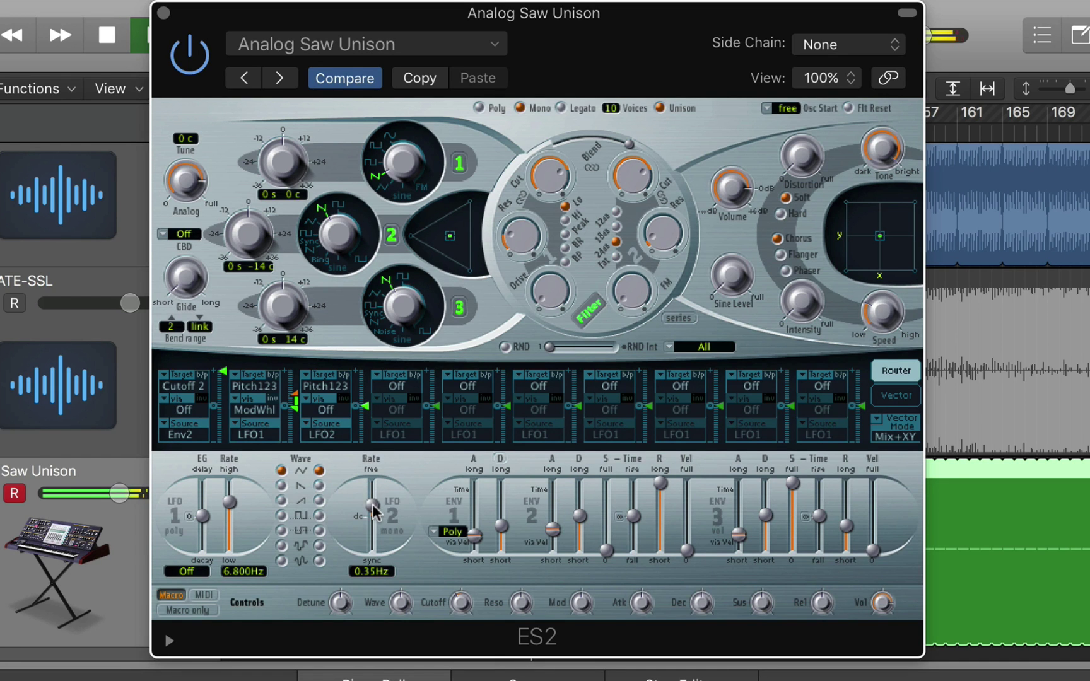
key(space)
Step: Set slot 3's modulation amount to 0.62 and LFO 2 rate to 0.75Hz
drag(366, 405, 373, 495)
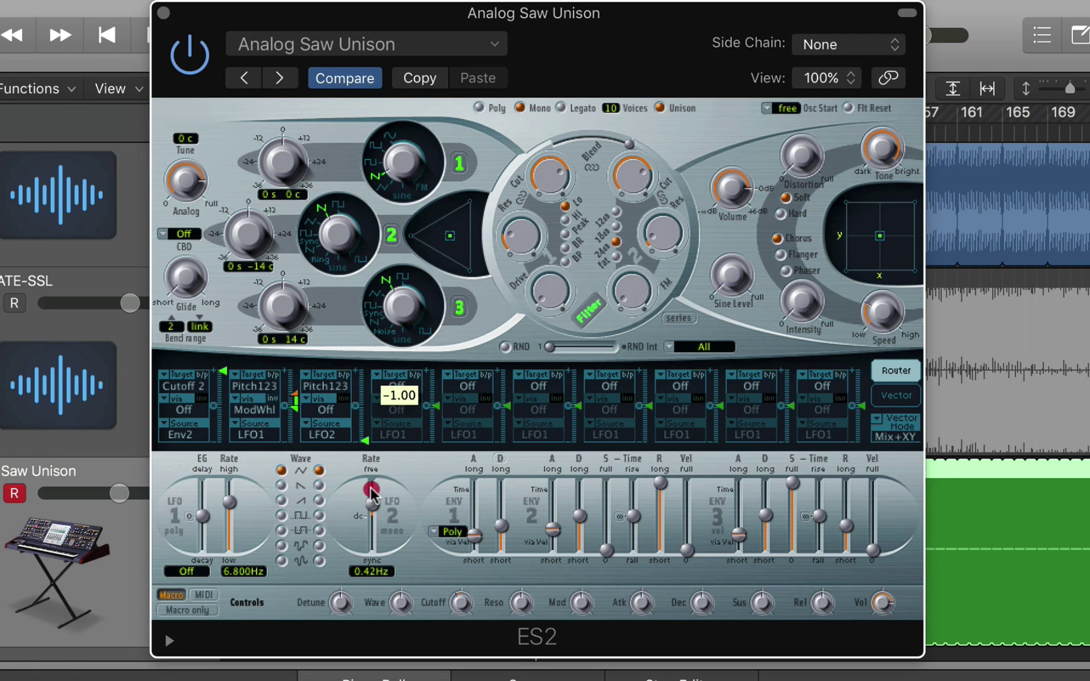
mouse_move(373, 497)
mouse_down()
mouse_move(366, 424)
mouse_move(374, 495)
mouse_up()
drag(375, 496, 376, 401)
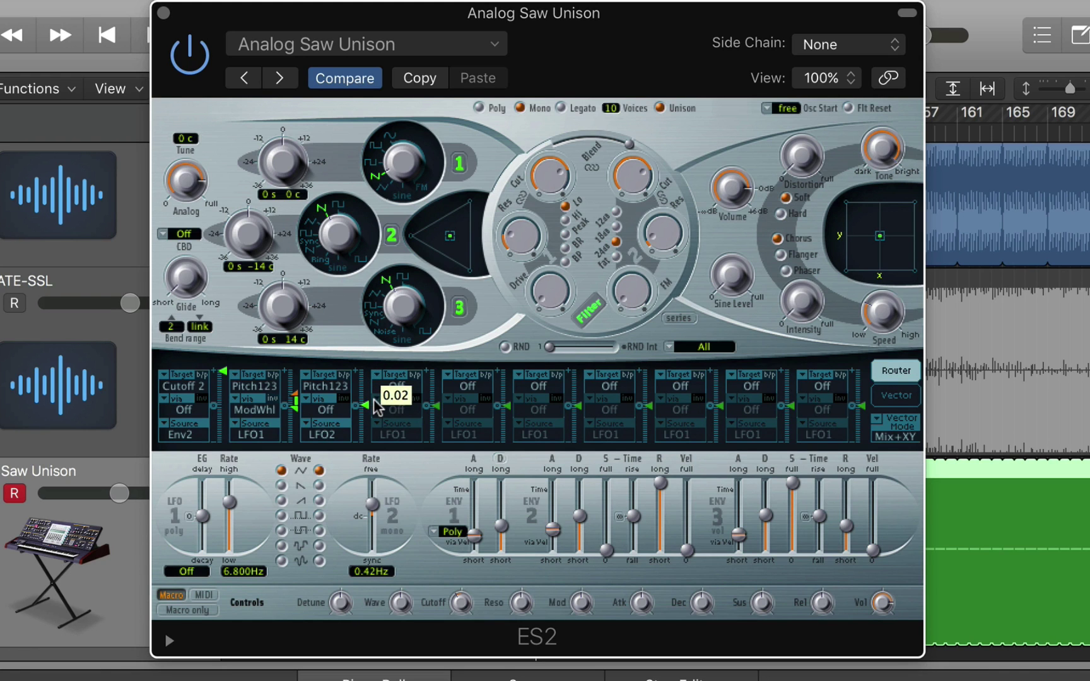
drag(372, 358, 371, 361)
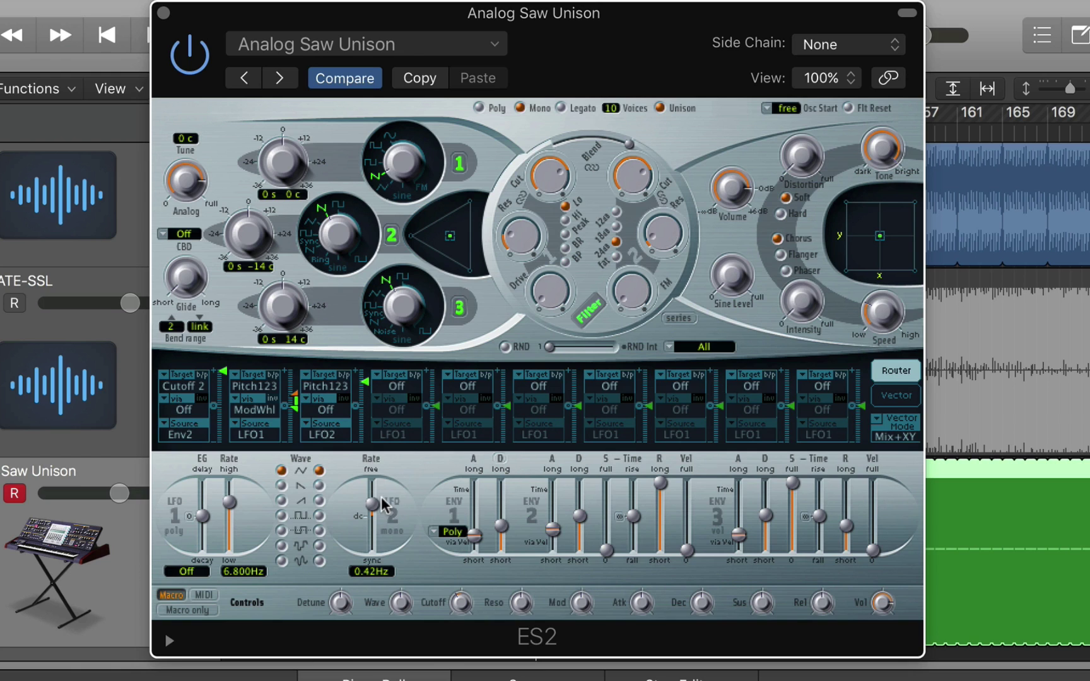
key(space)
drag(374, 504, 373, 497)
key(space)
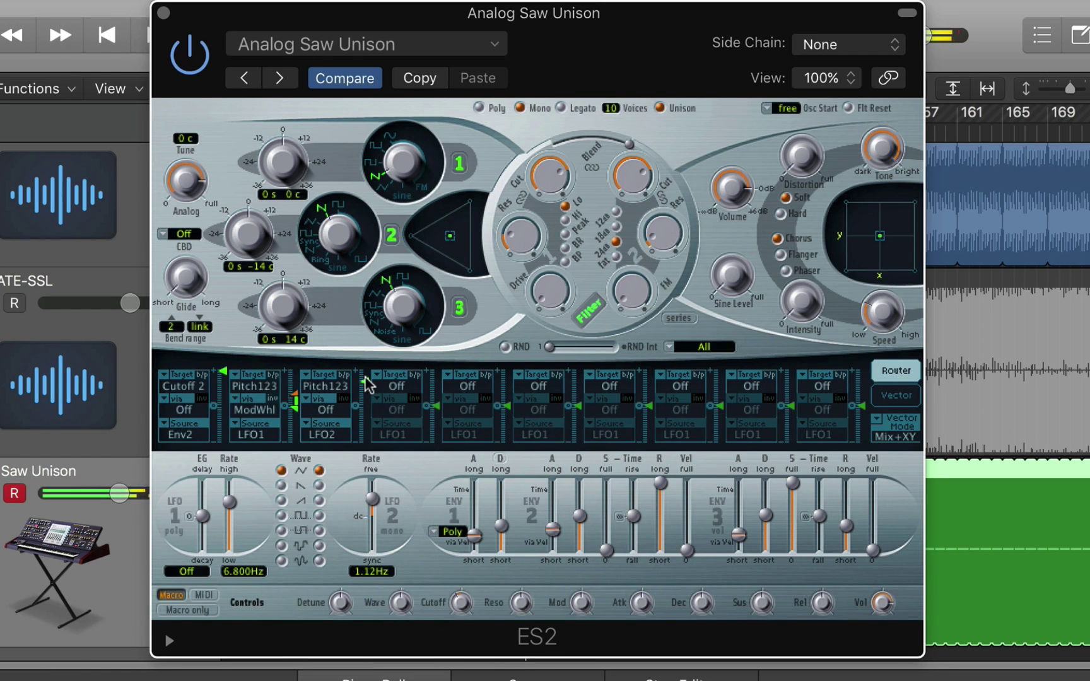
Step: Make slot 3's modulation amount -0.65 and speed LFO 2 up to 1.59Hz
drag(366, 384, 374, 514)
key(space)
key(space)
key(space)
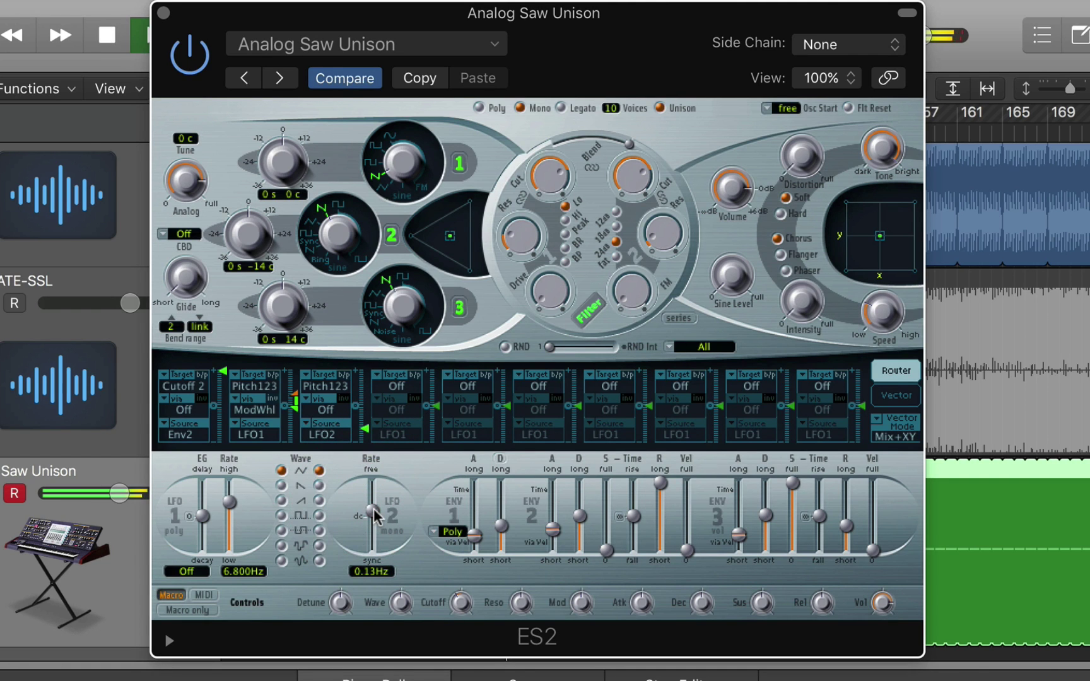
key(space)
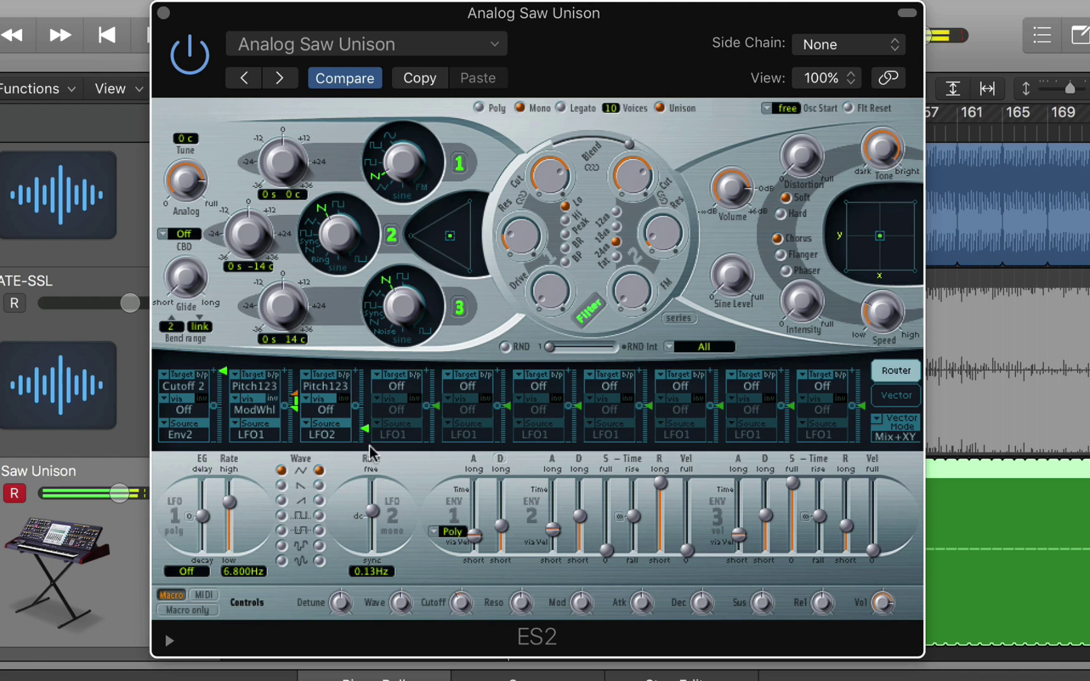
drag(366, 430, 369, 331)
key(space)
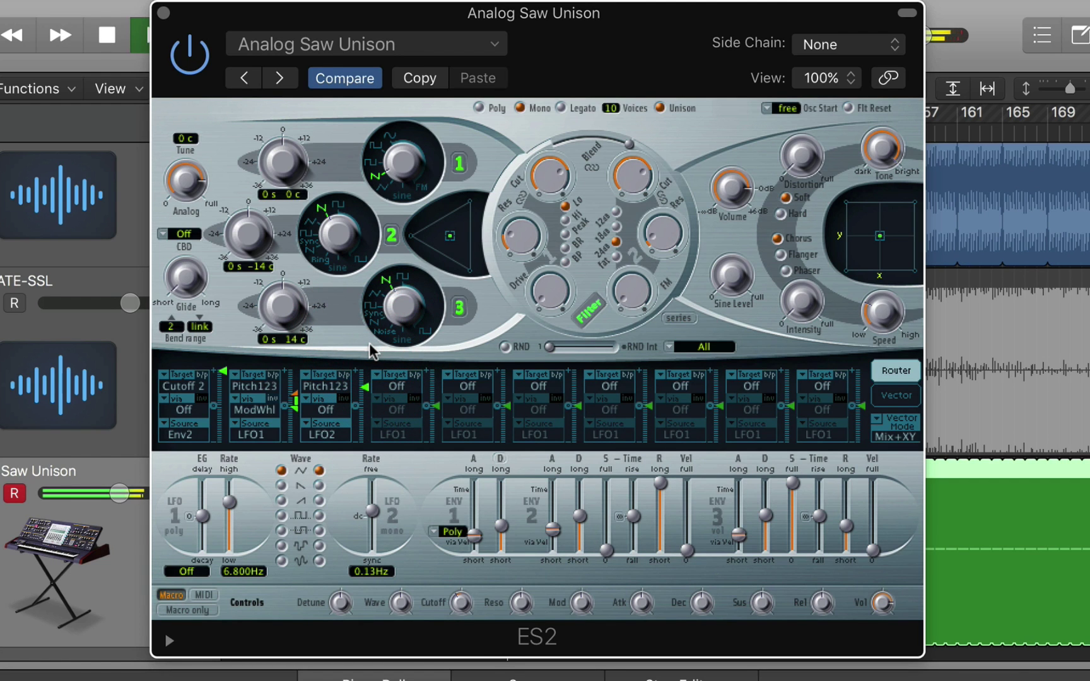
key(space)
drag(376, 509, 376, 491)
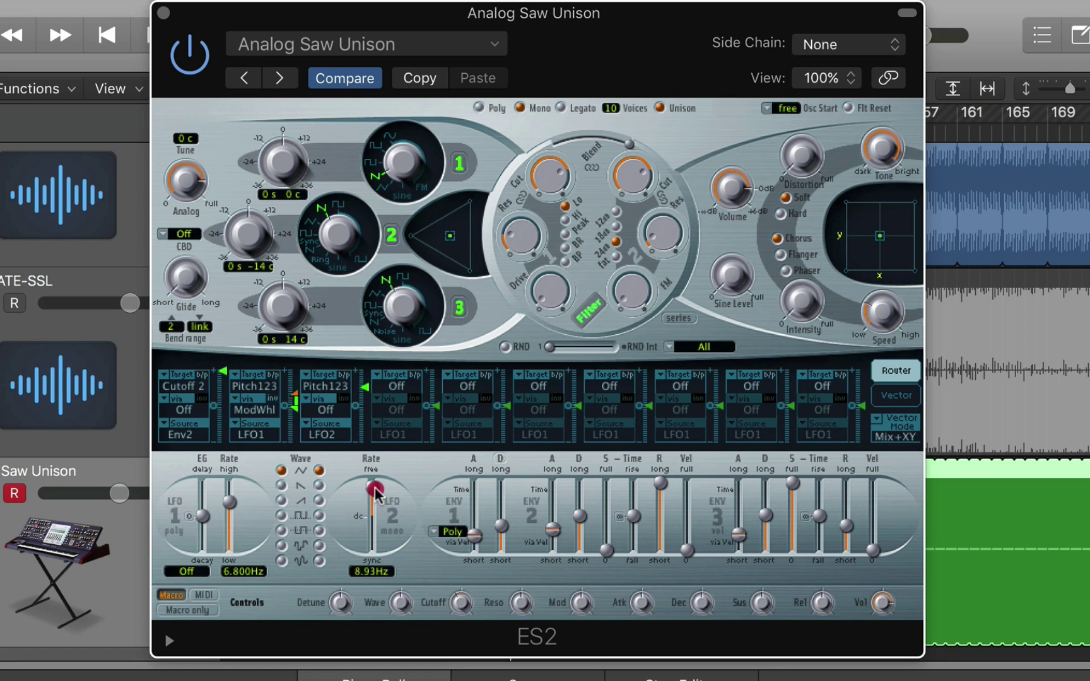
Step: Sweep LFO 2 rate up to 20Hz and synced 1/2, then return it to free 0.75Hz
drag(376, 493, 379, 536)
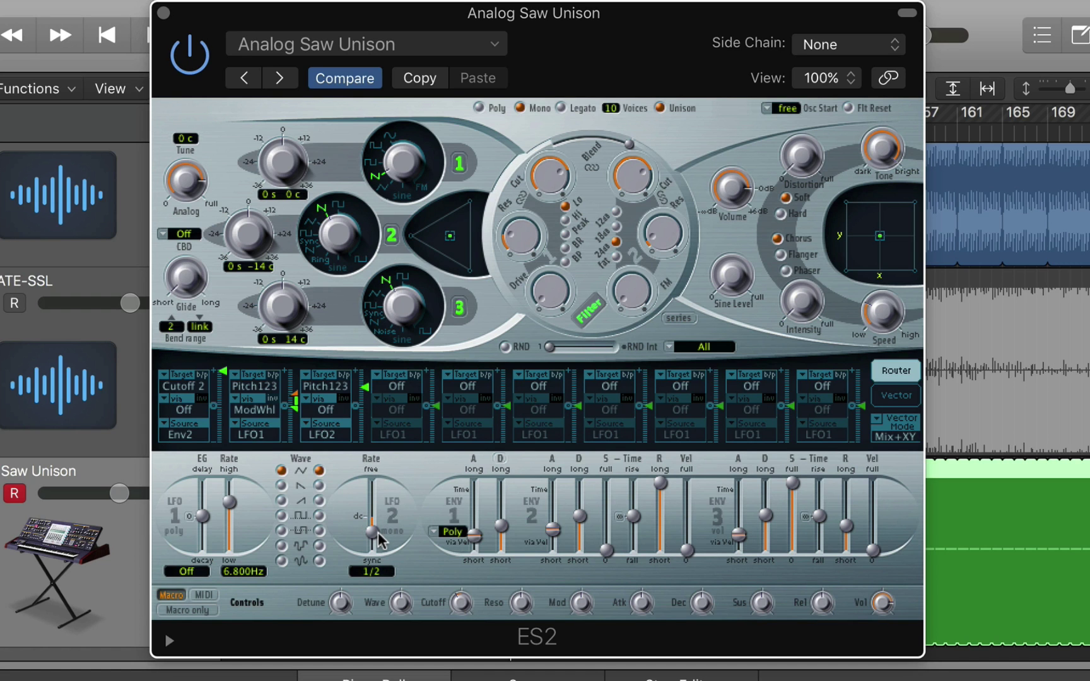
key(space)
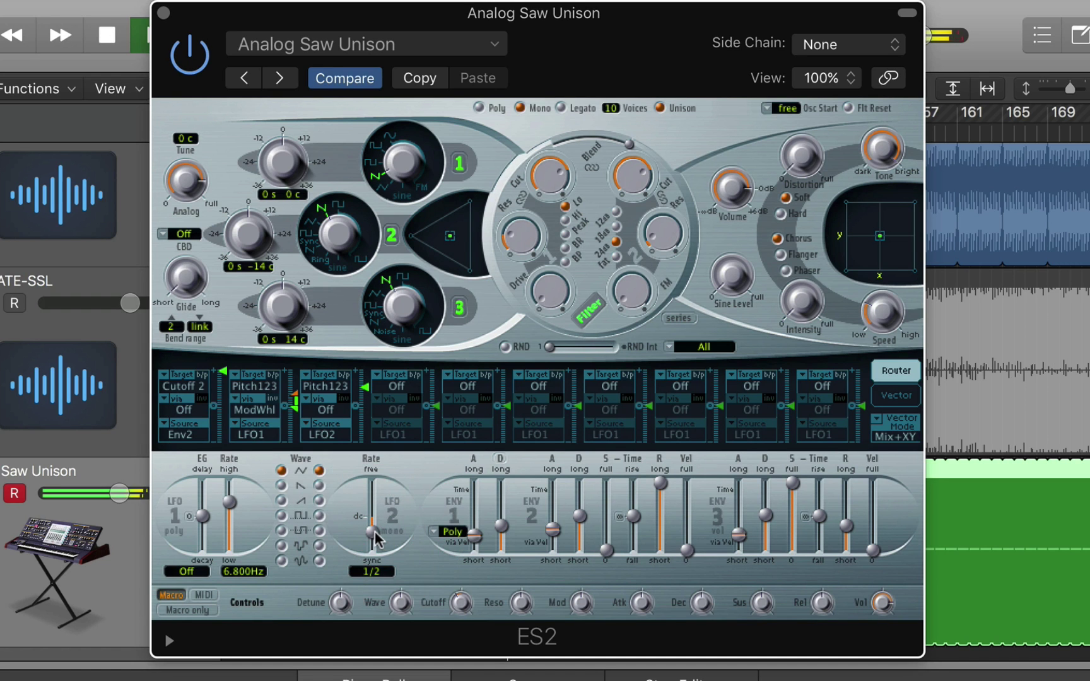
drag(375, 539, 376, 506)
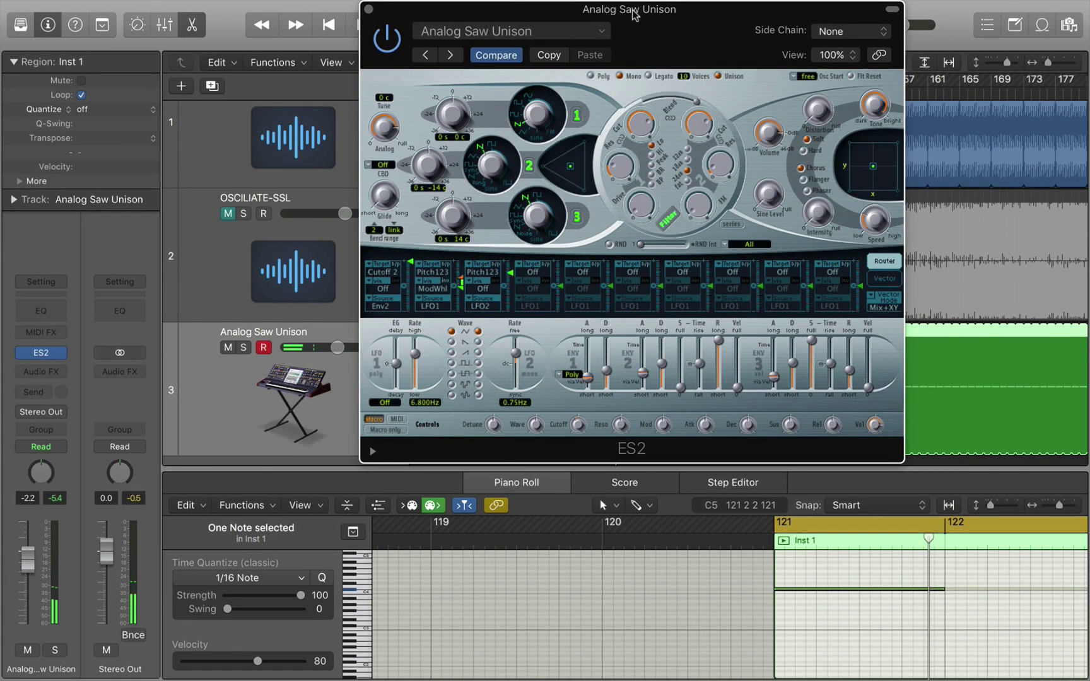
Step: Insert PlatinumVerb as an Audio FX on the Analog Saw Unison track
drag(623, 7, 1082, 176)
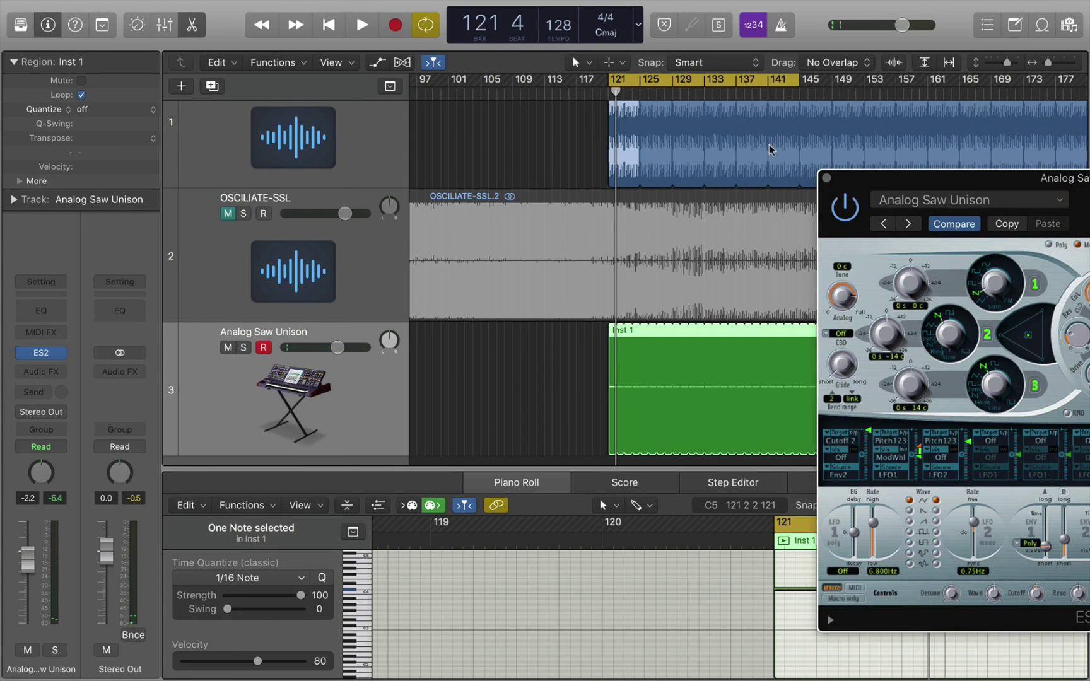
key(space)
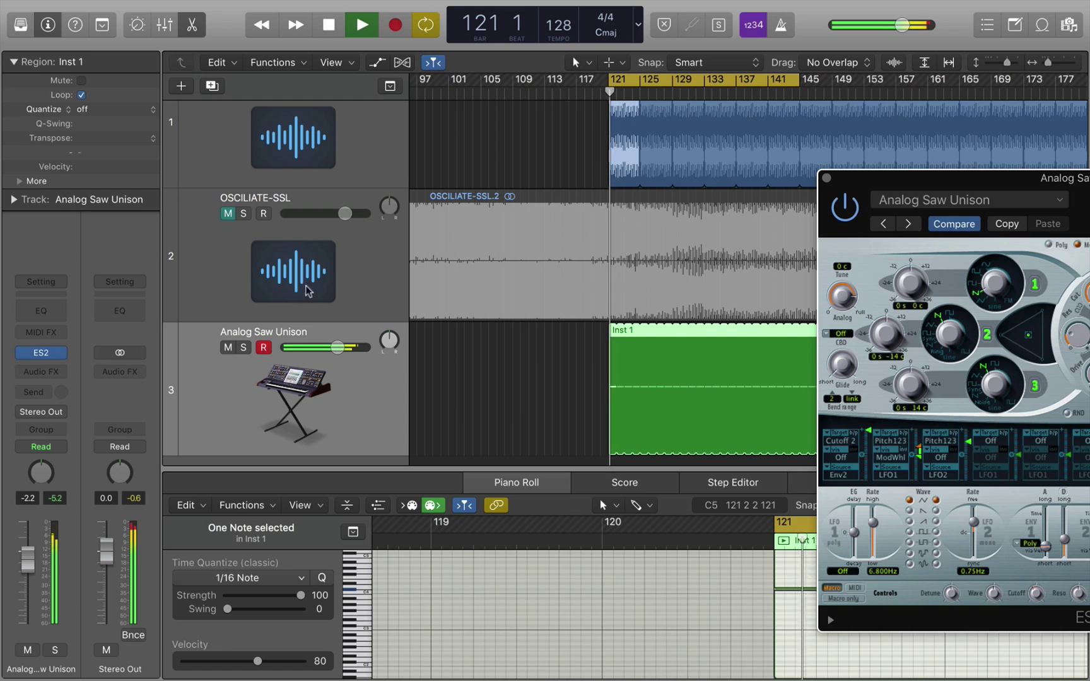
key(space)
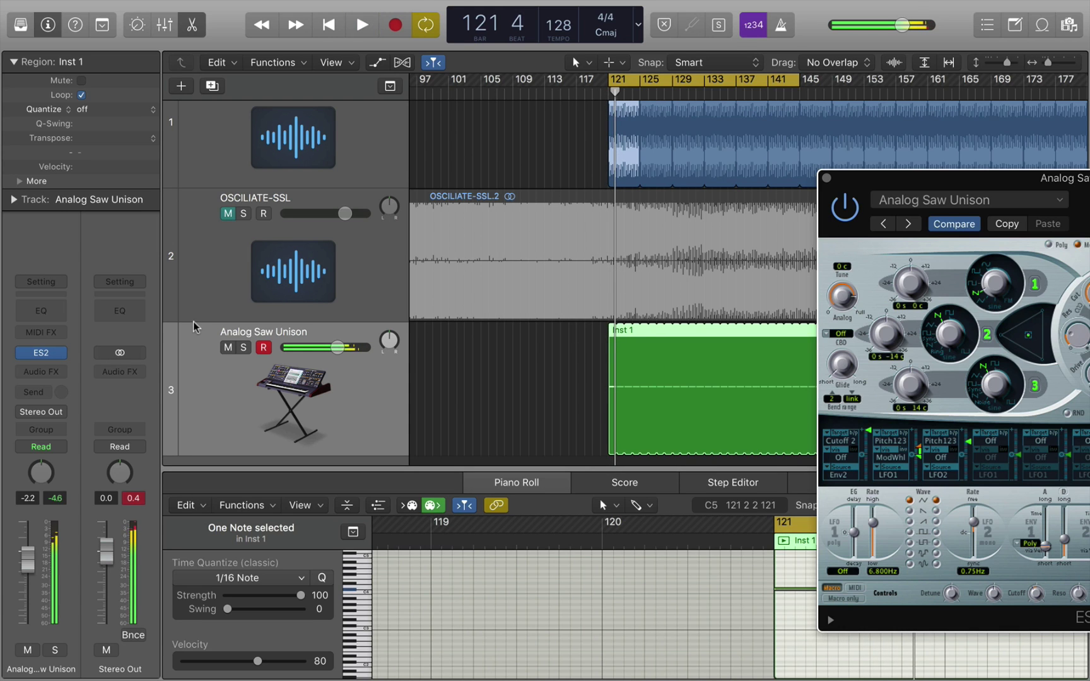
click(63, 371)
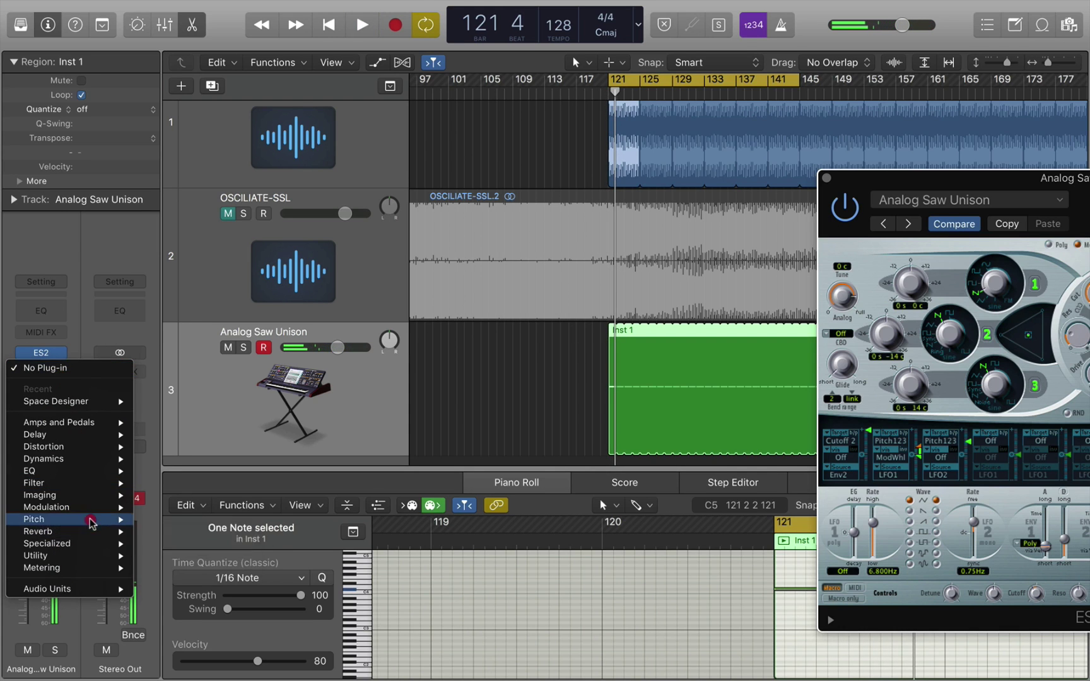
mouse_move(98, 519)
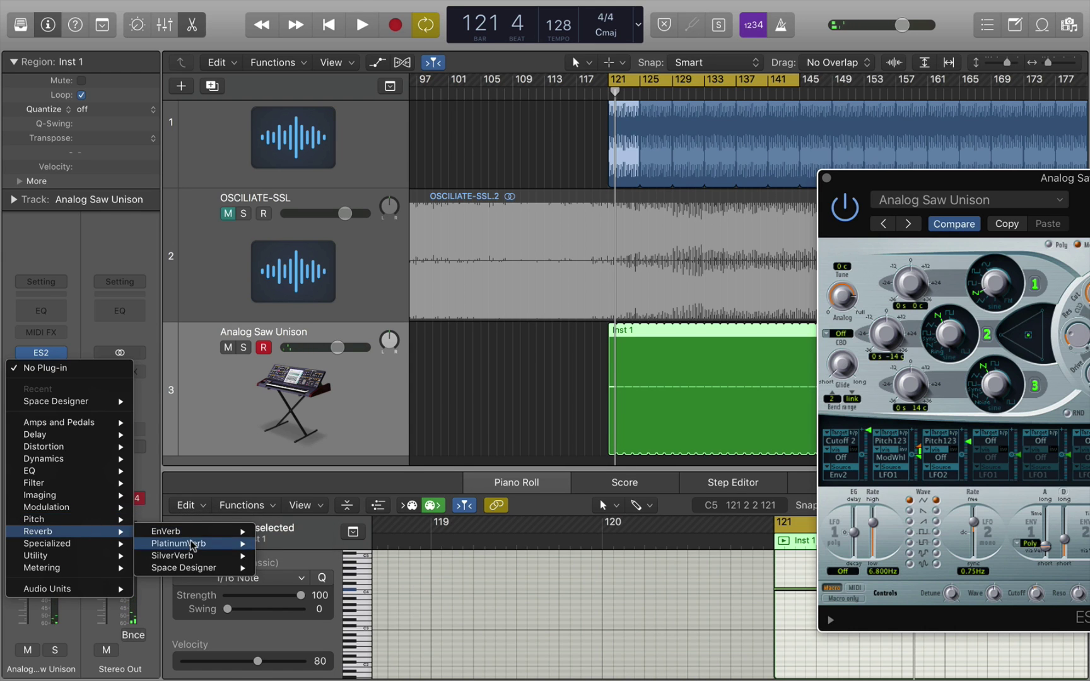
click(166, 543)
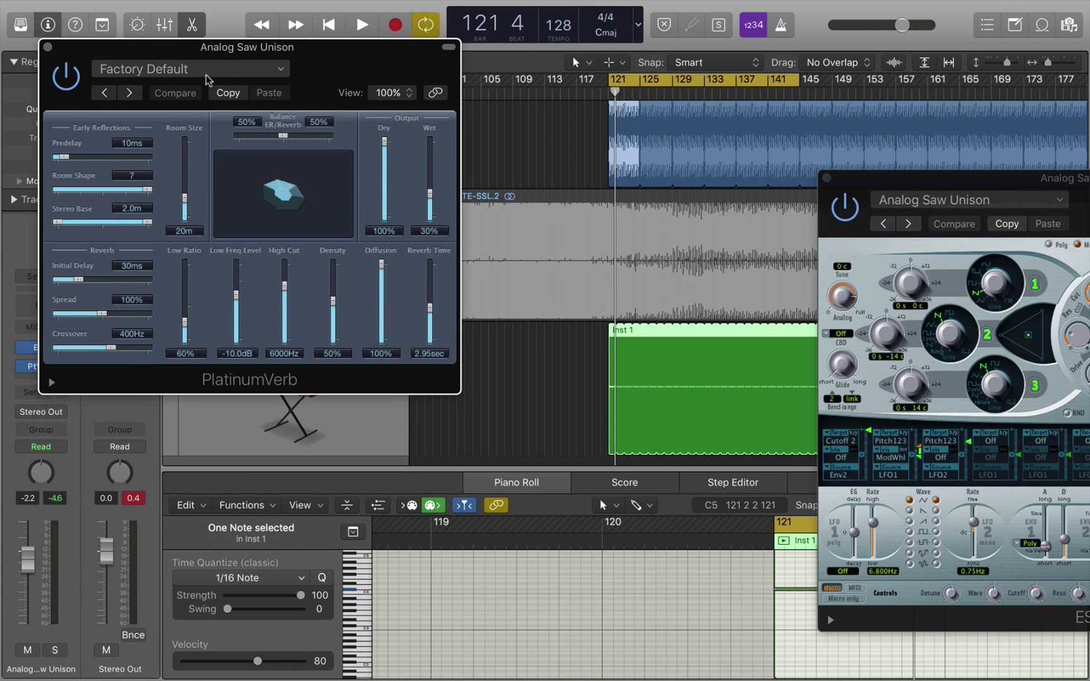
Step: Load the Bright Long Verb preset with 81% dry and 56% wet, and adjust LFO 2 rate
click(205, 75)
mouse_move(214, 325)
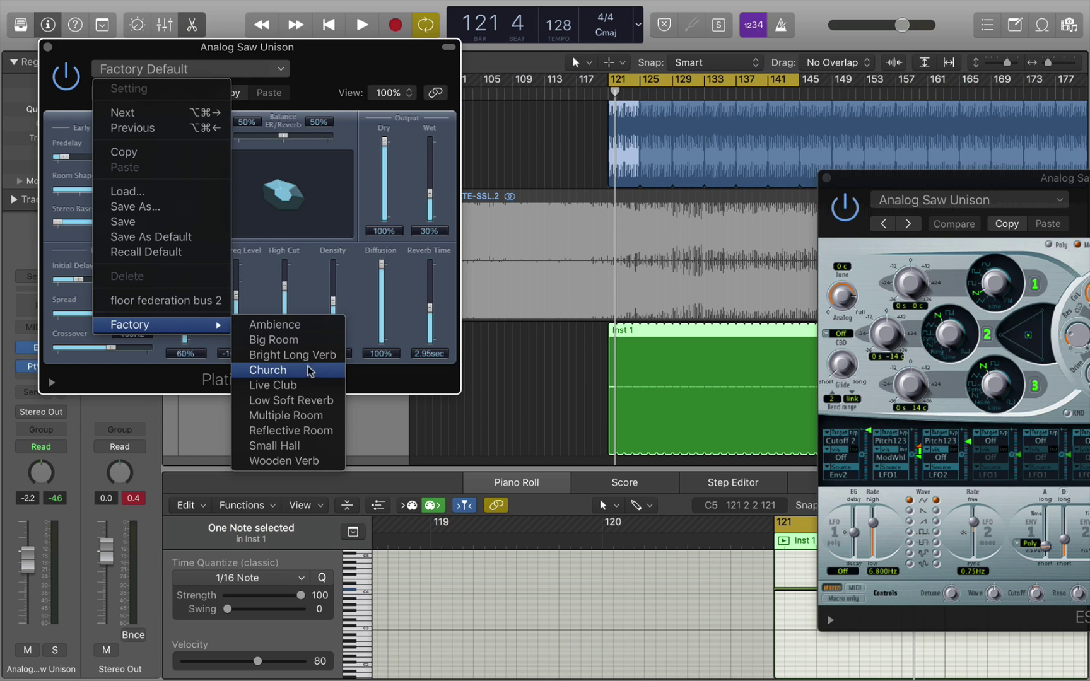
click(309, 355)
drag(385, 189, 388, 157)
key(space)
drag(430, 191, 431, 171)
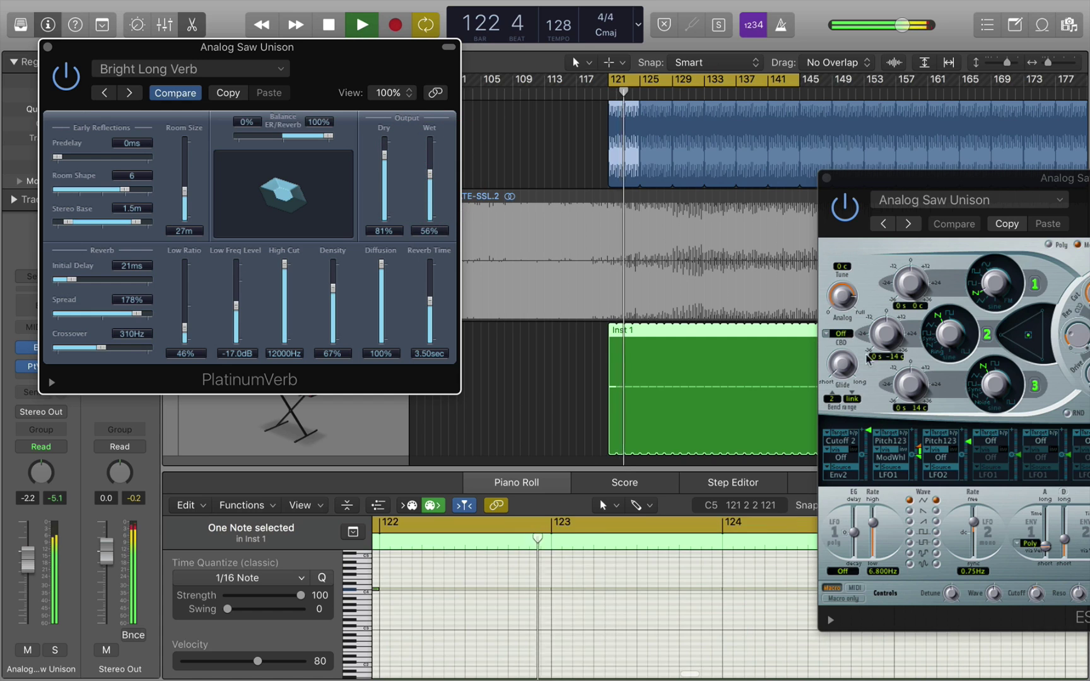
mouse_move(974, 523)
mouse_down()
mouse_move(974, 510)
mouse_move(982, 527)
mouse_up()
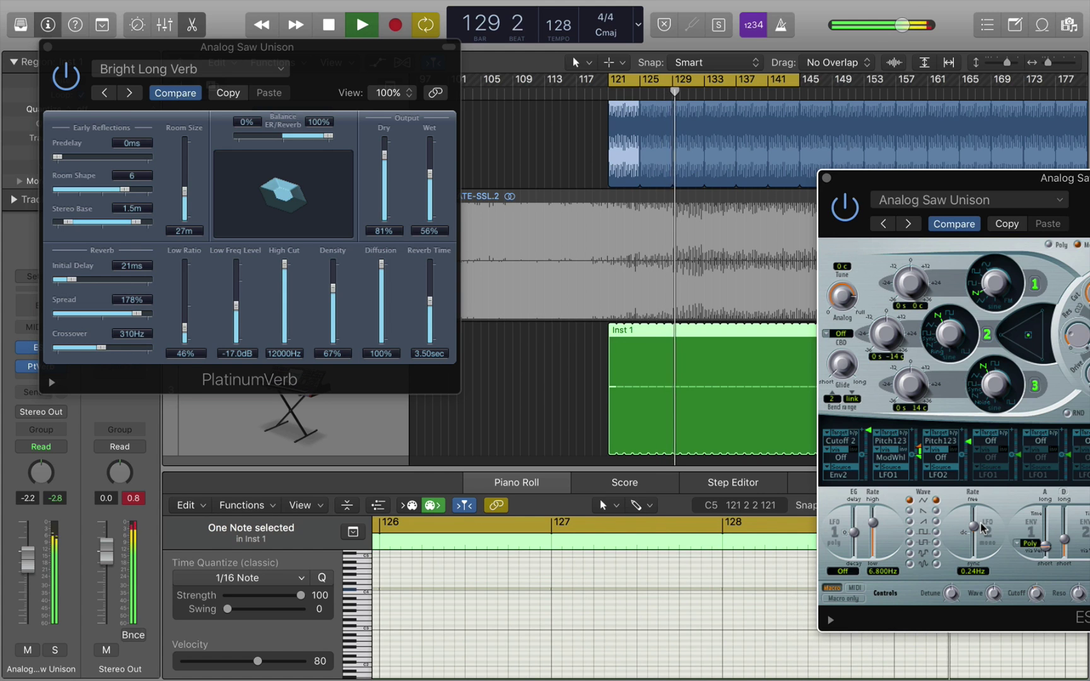
Step: Raise ES2's fourth modulation slot amount to 0.78 and move the reverb window off the channel strip
click(990, 441)
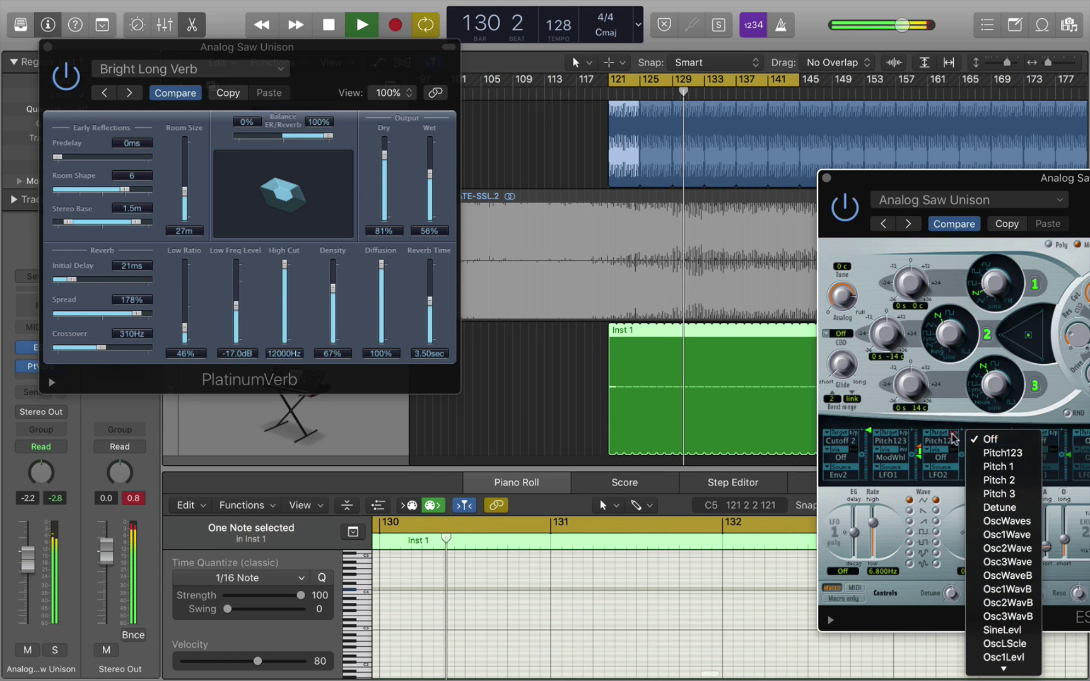
click(969, 445)
drag(970, 445, 975, 532)
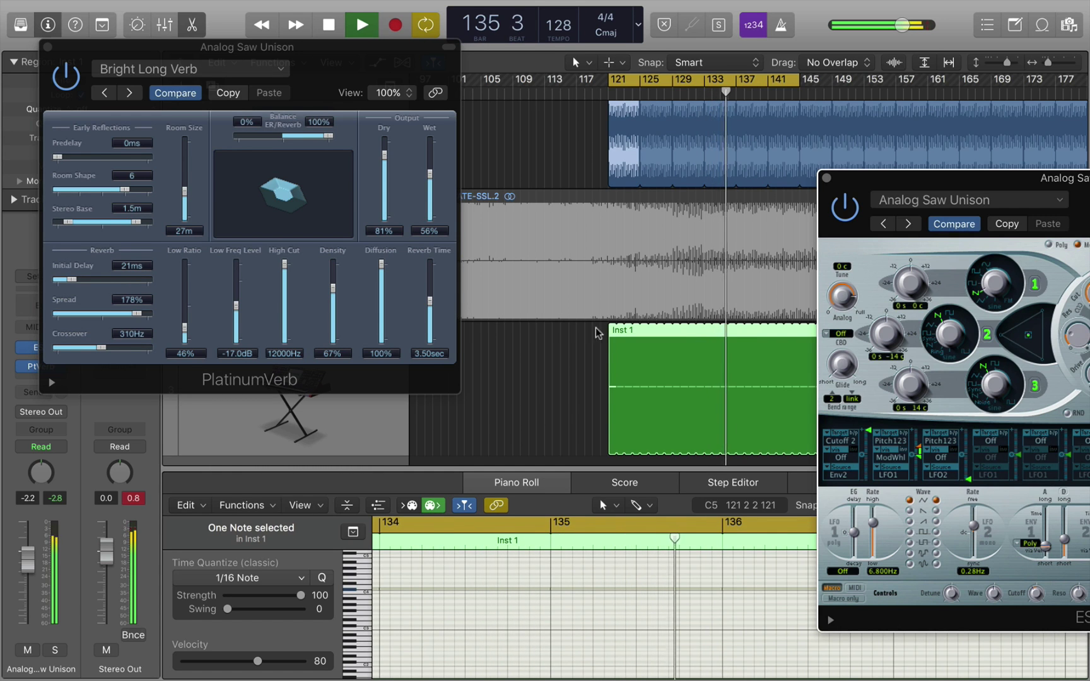
drag(431, 47, 643, 9)
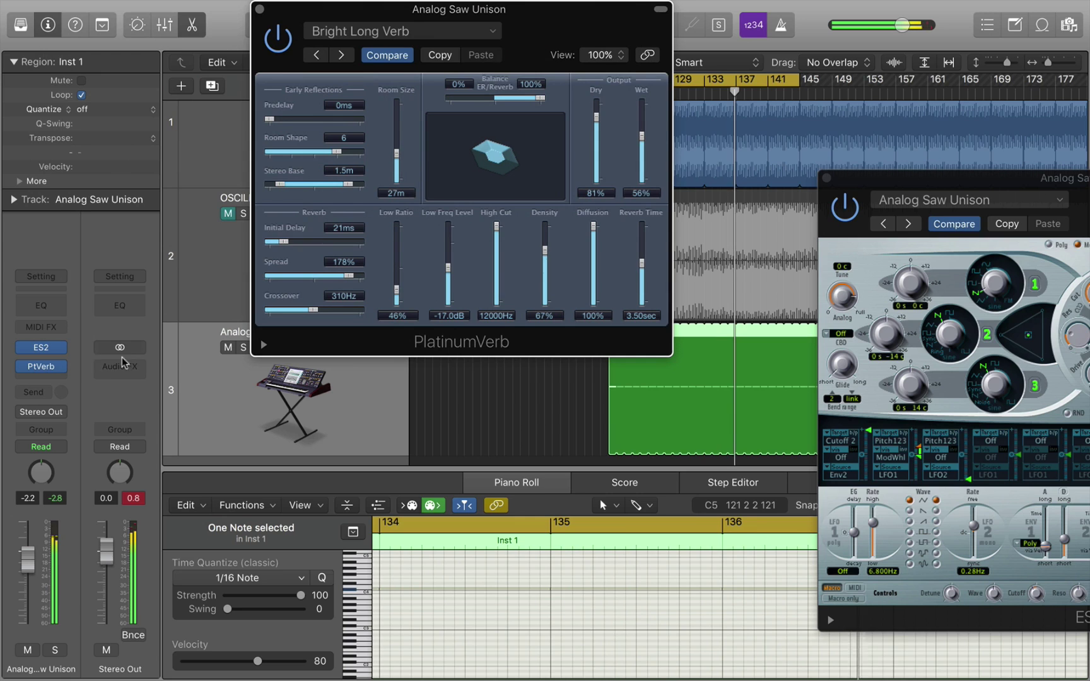
Step: Insert a stereo Tape Delay in the empty slot after the reverb
click(86, 364)
click(53, 377)
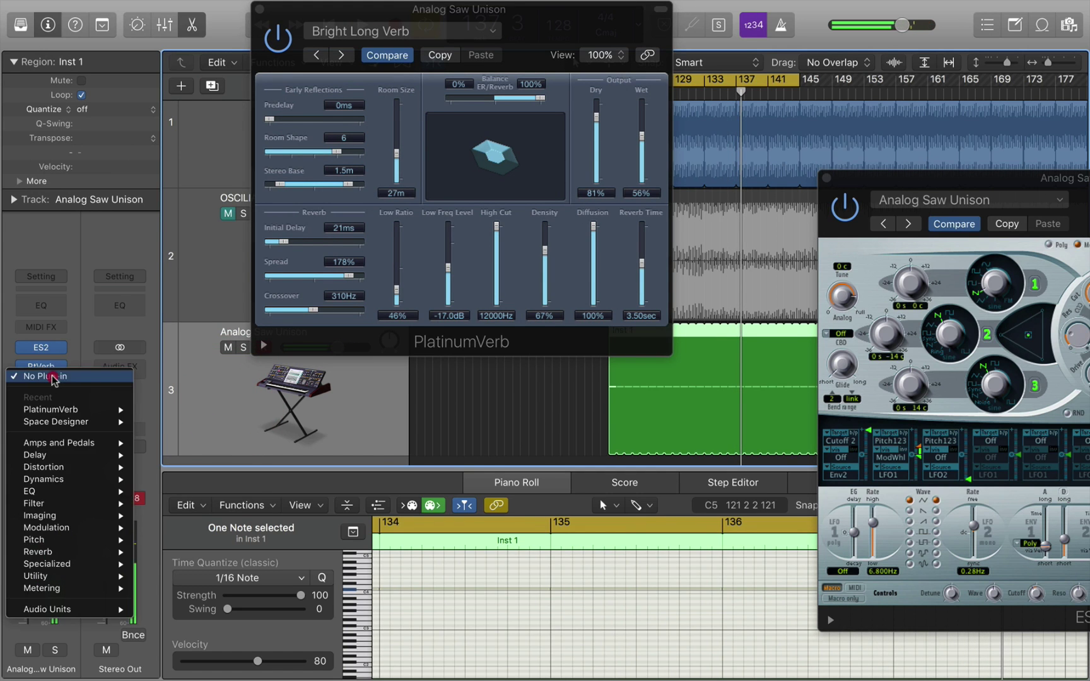
mouse_move(75, 477)
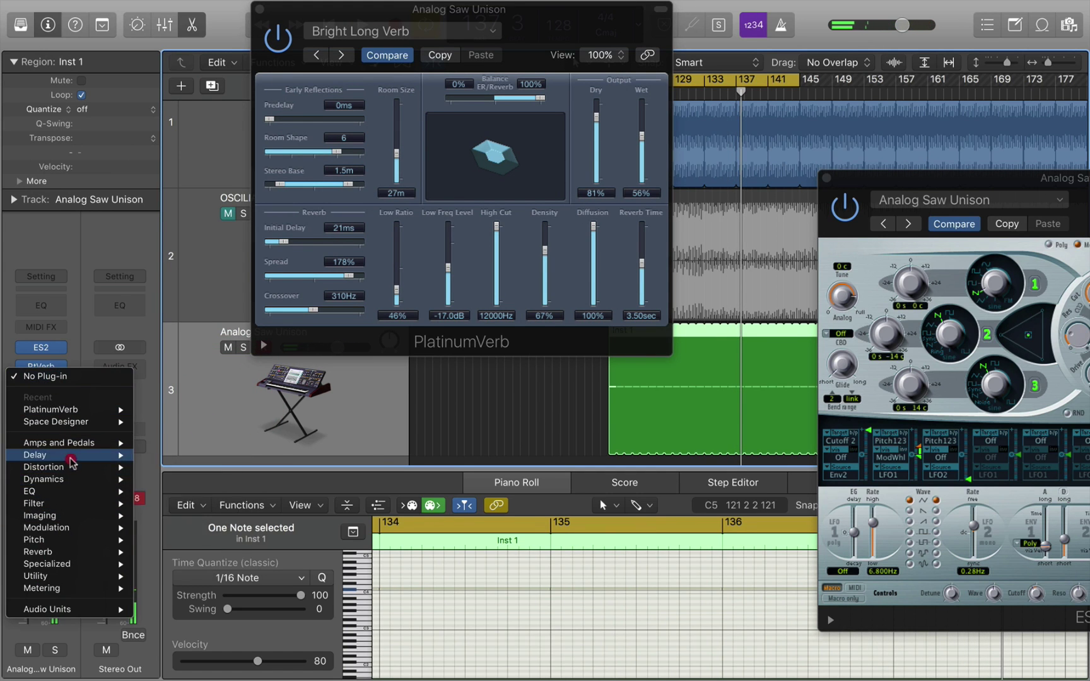
mouse_move(71, 456)
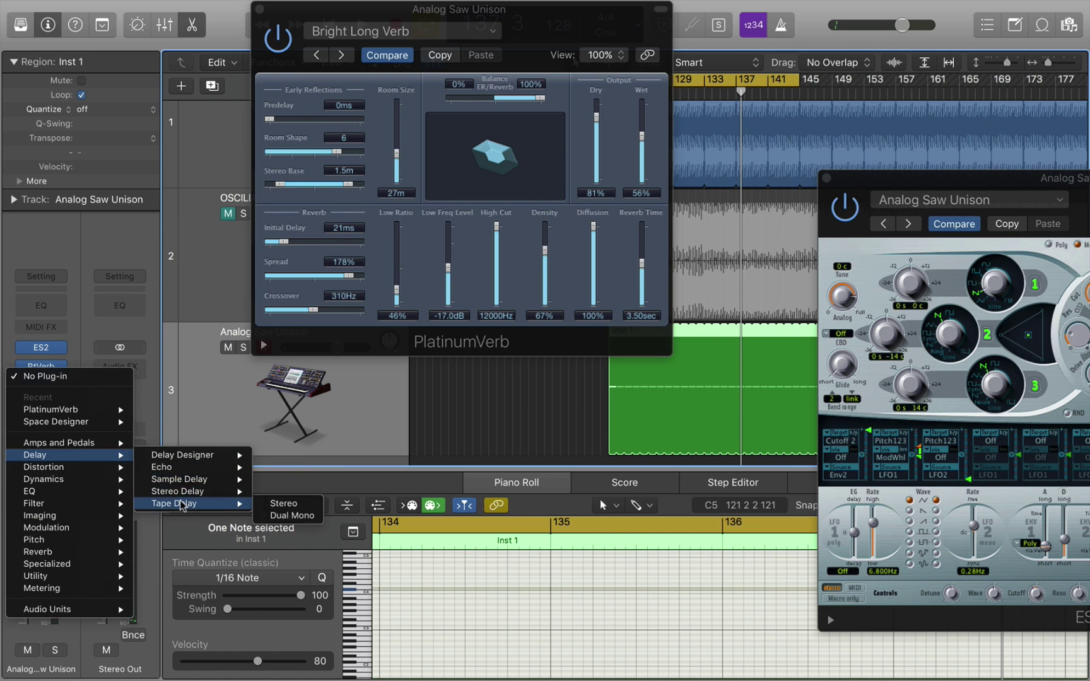
click(284, 503)
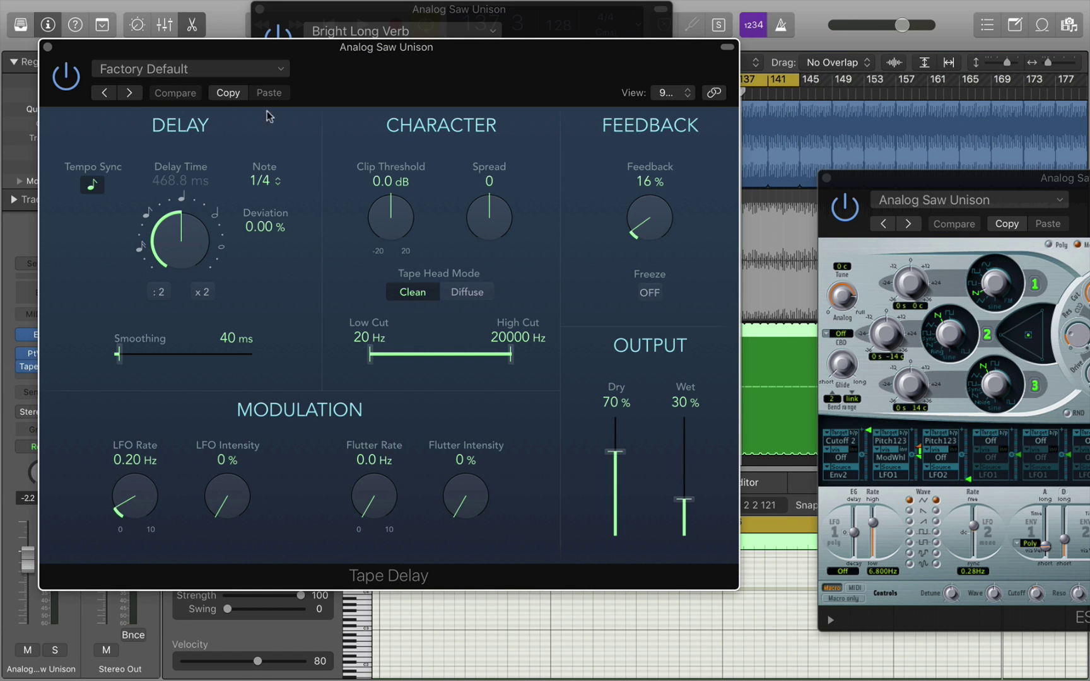
Step: Set the Tape Delay feedback to 42% and wet level to 43%
drag(611, 208, 637, 195)
key(space)
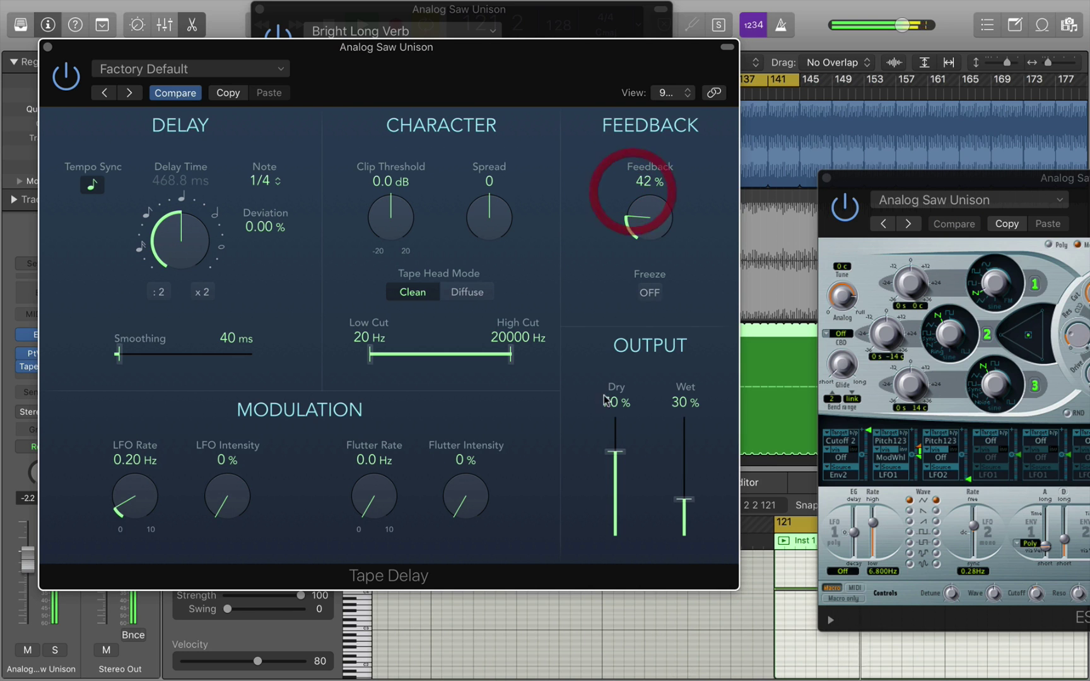
mouse_move(684, 498)
mouse_down()
mouse_move(684, 475)
mouse_move(684, 485)
mouse_up()
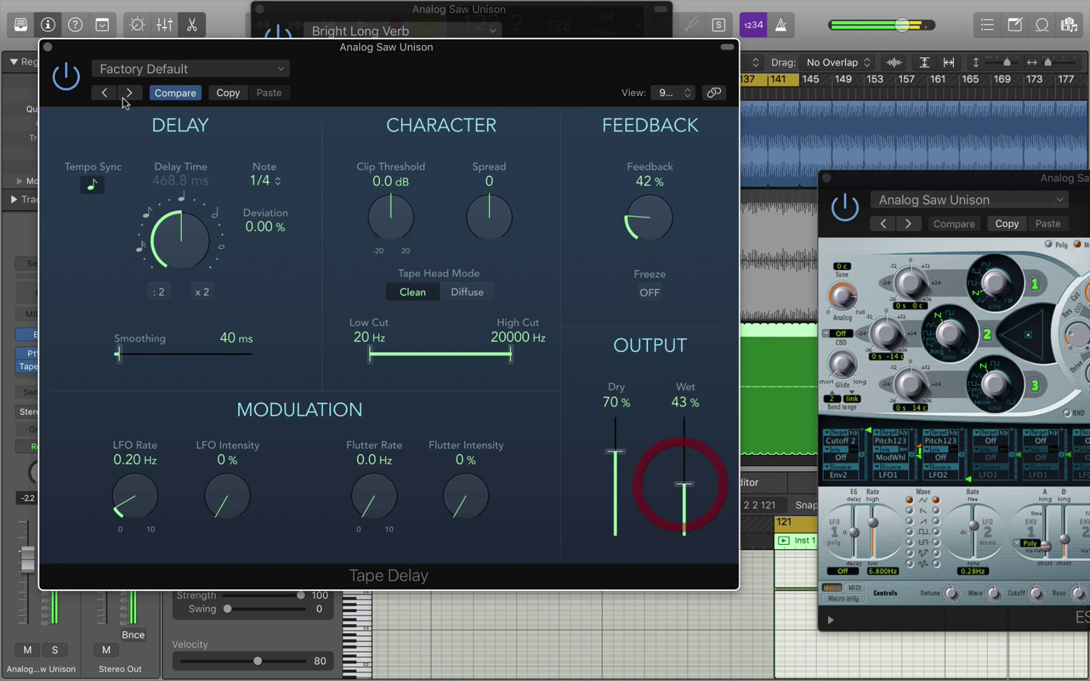
drag(213, 40, 425, 2)
click(57, 367)
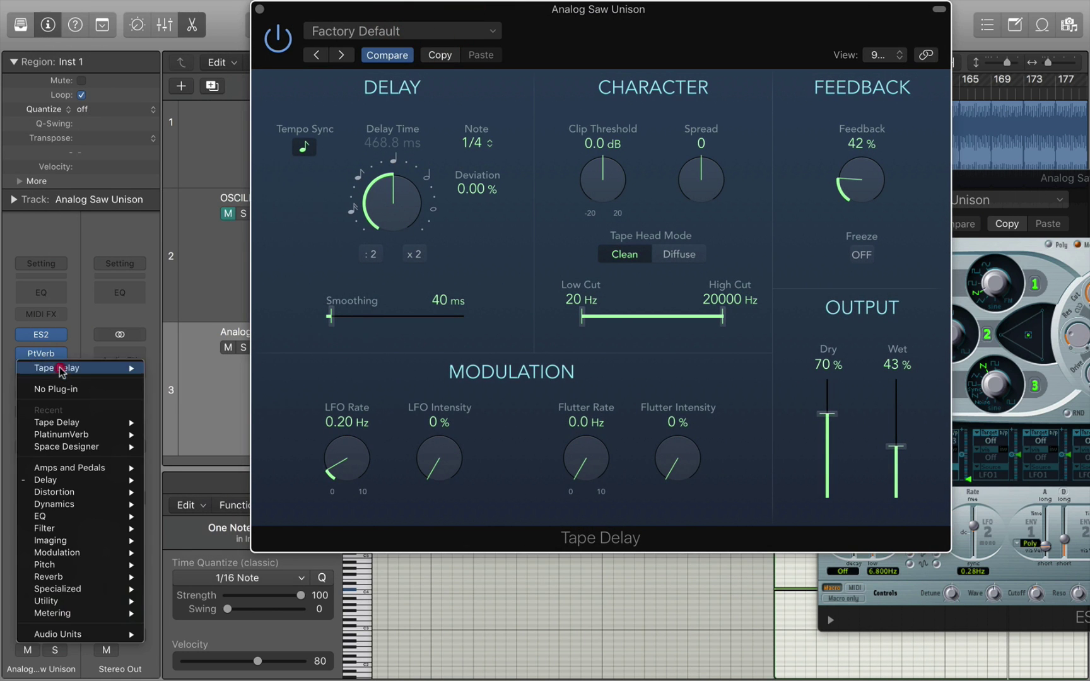
Step: Swap the Tape Delay for a Chorus and set its rate to 1.900 Hz
click(98, 552)
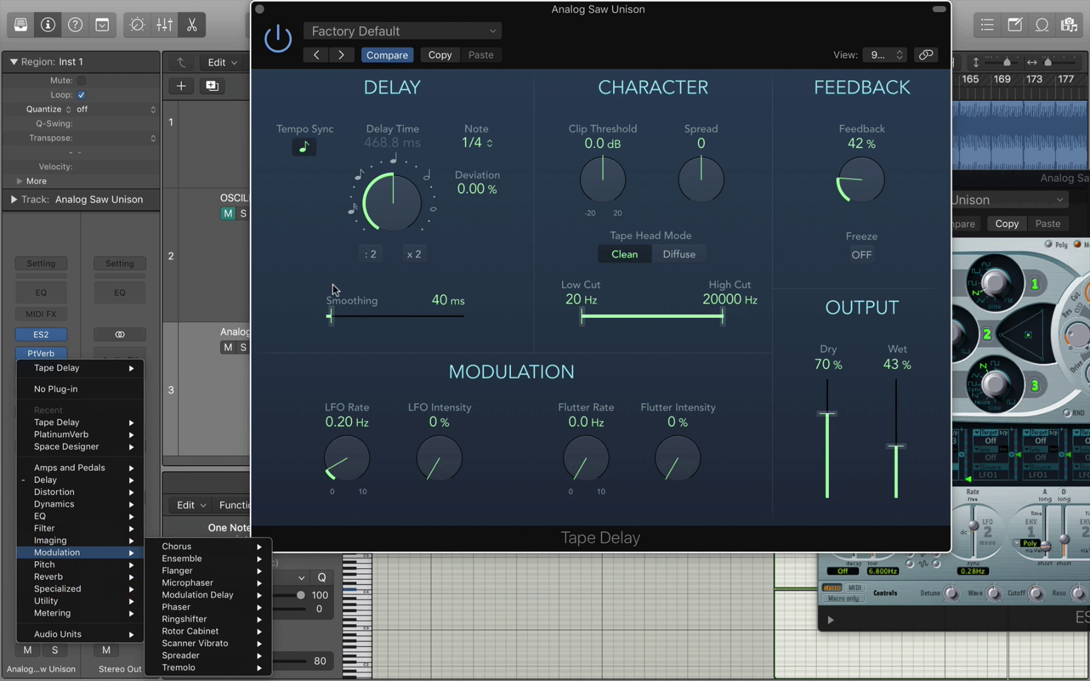
click(186, 547)
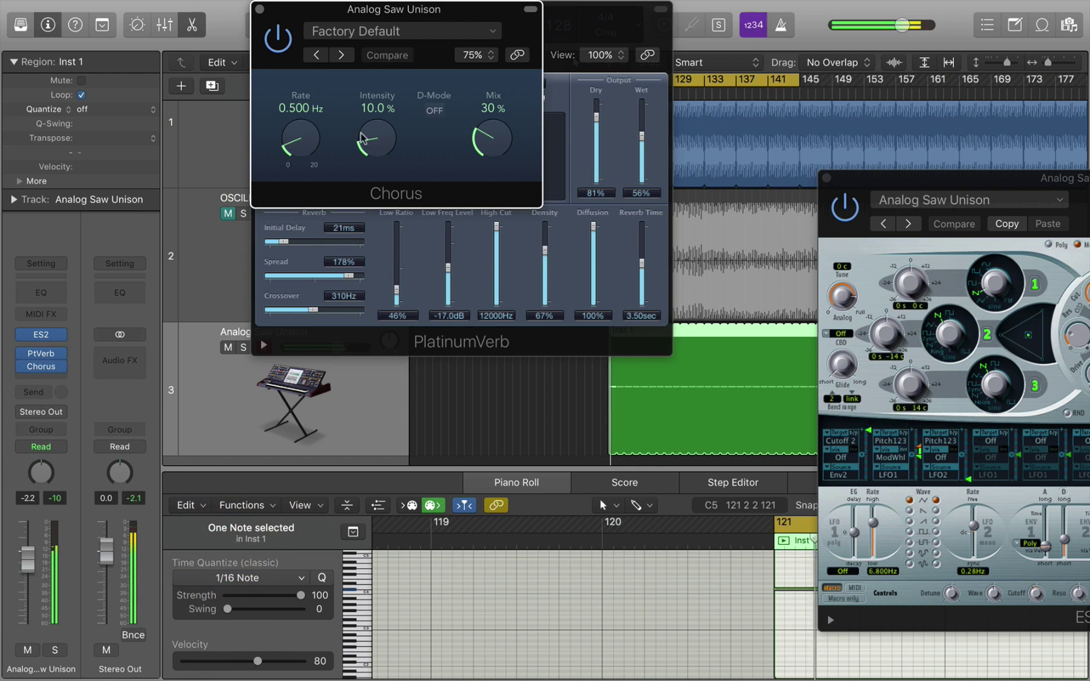
drag(306, 85, 294, 55)
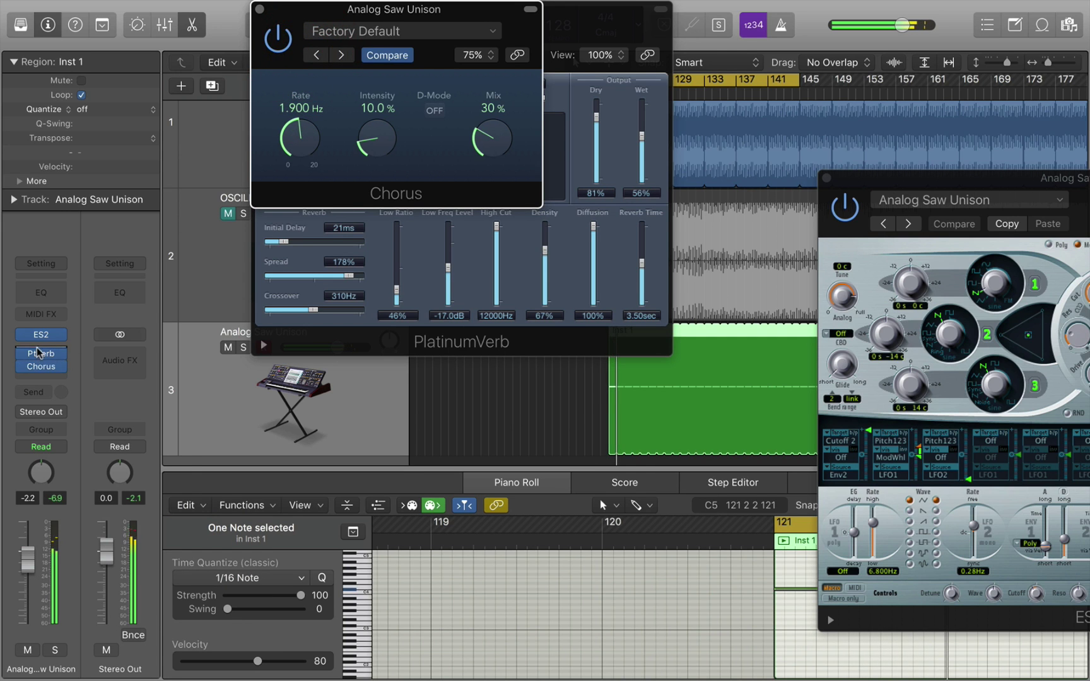
Step: Move the Chorus into the slot ahead of PlatinumVerb and bring up the reverb's settings
click(36, 347)
click(95, 347)
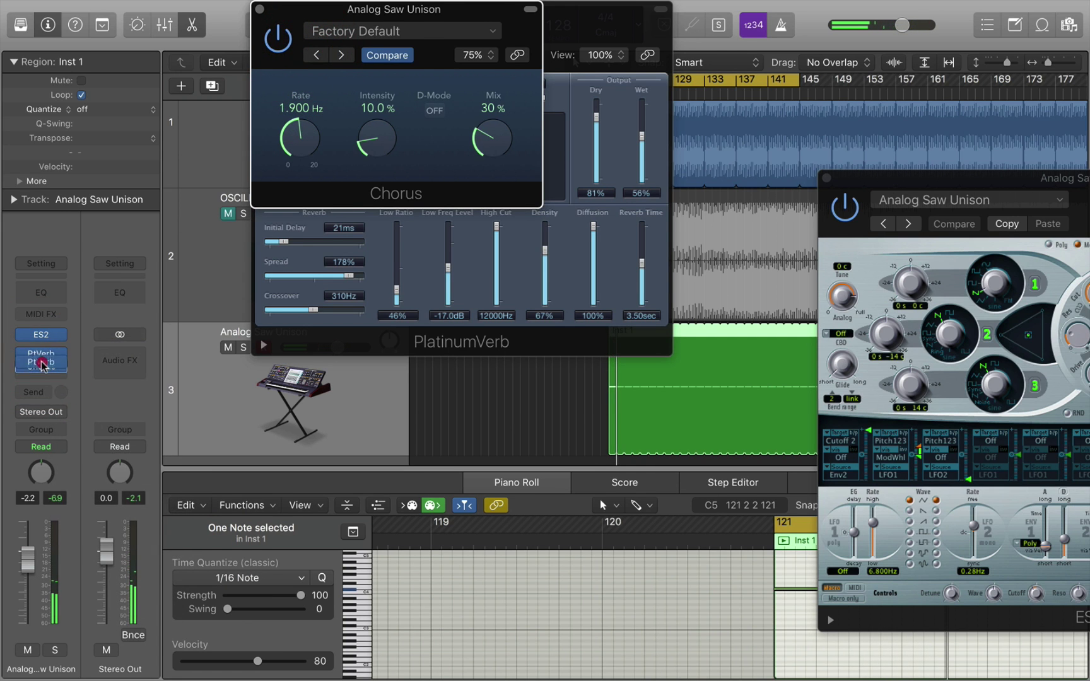
click(41, 373)
key(super+z)
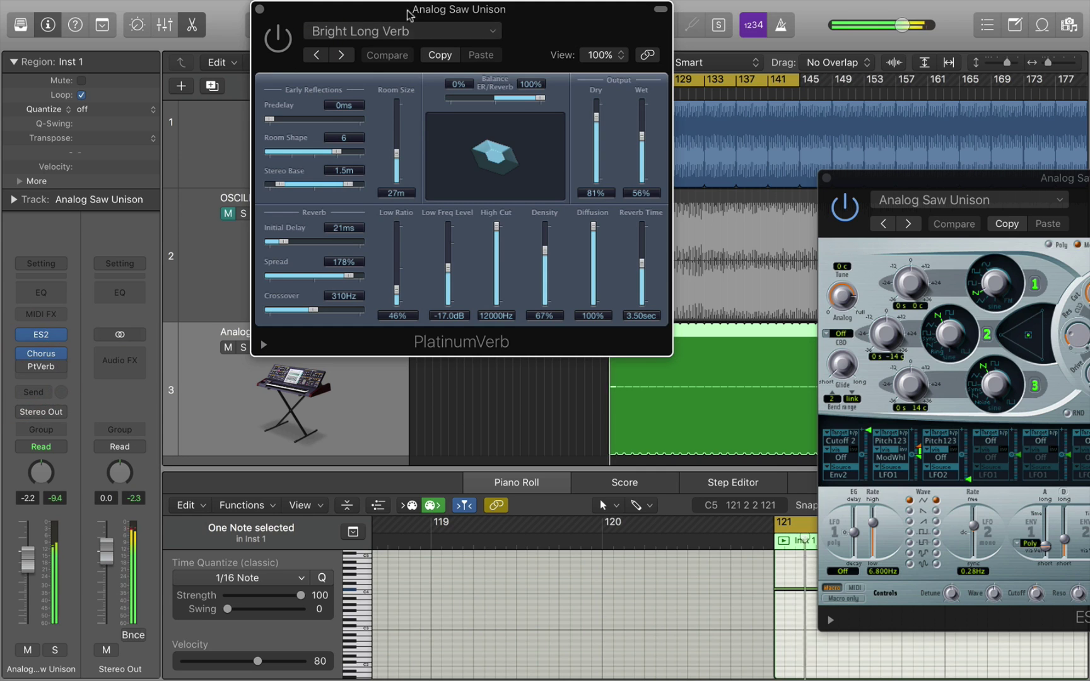
click(340, 56)
Step: Audition another PlatinumVerb preset, then open the Chorus and raise its intensity to 30%
click(316, 55)
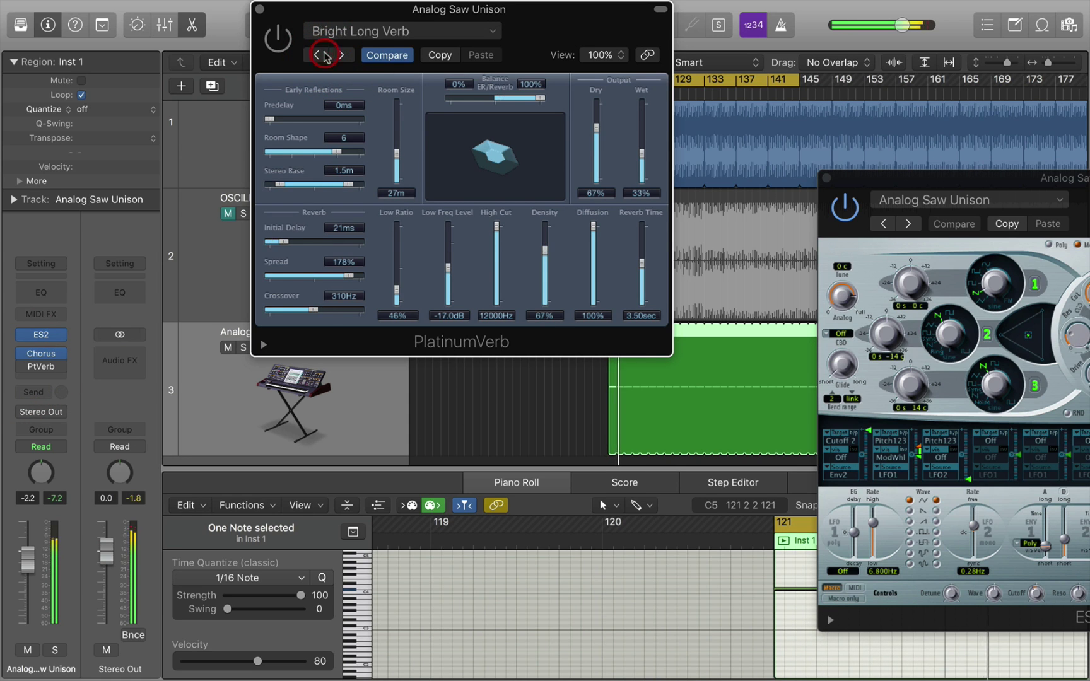
click(42, 353)
drag(377, 138, 377, 101)
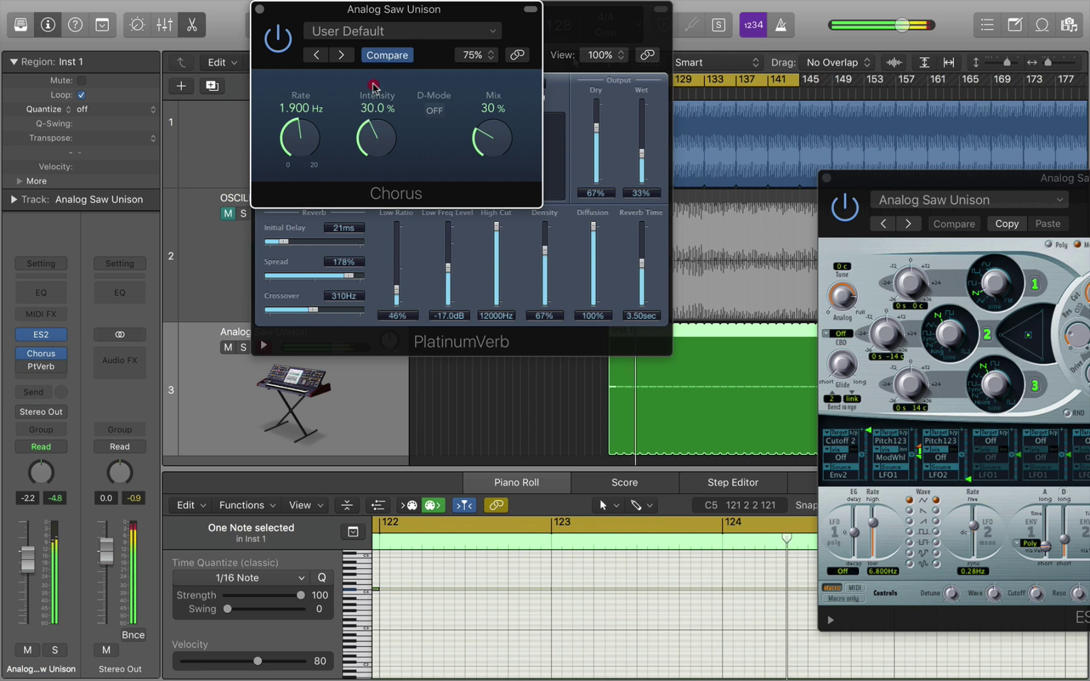
Step: Step the Chorus presets to Mega Wide Chorus and switch PlatinumVerb back on
click(342, 56)
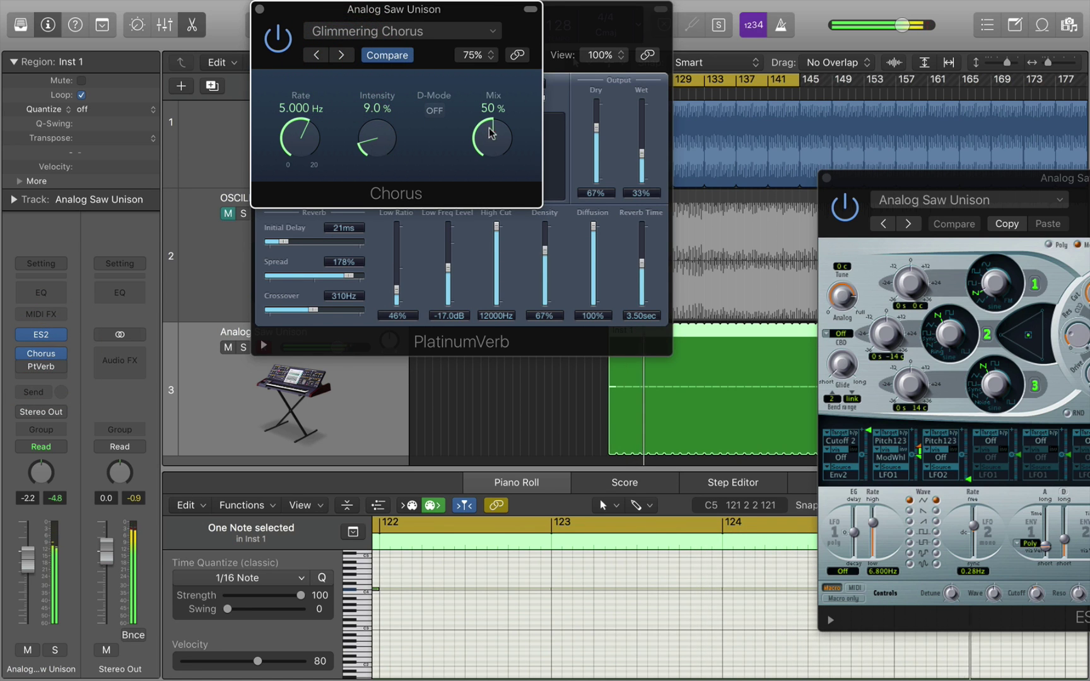
click(341, 57)
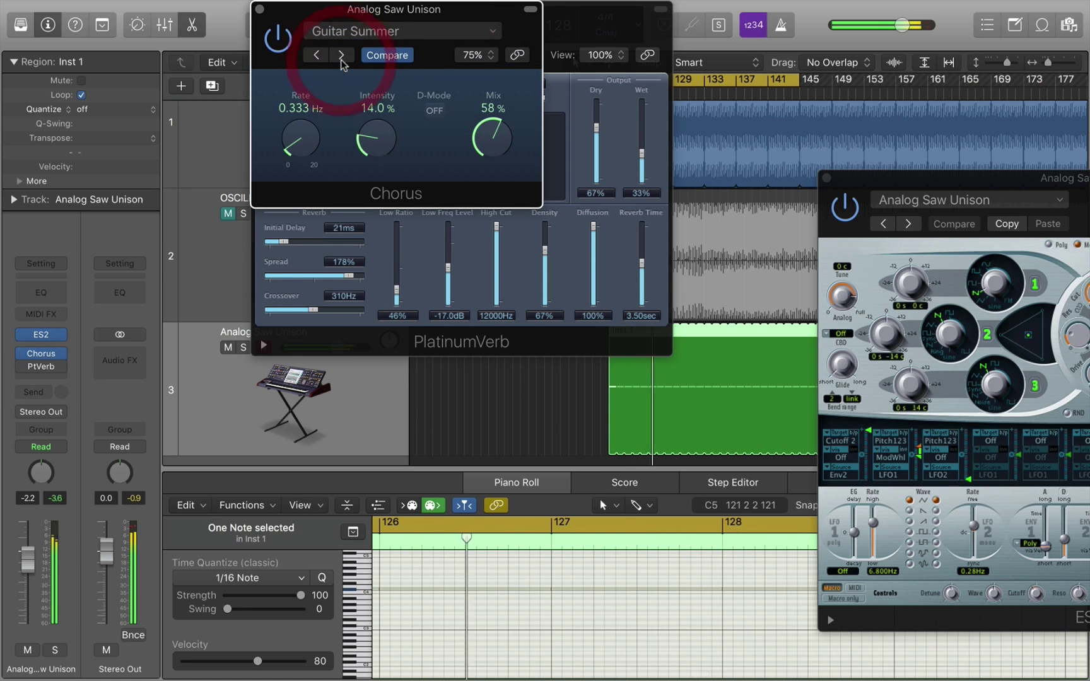
click(341, 57)
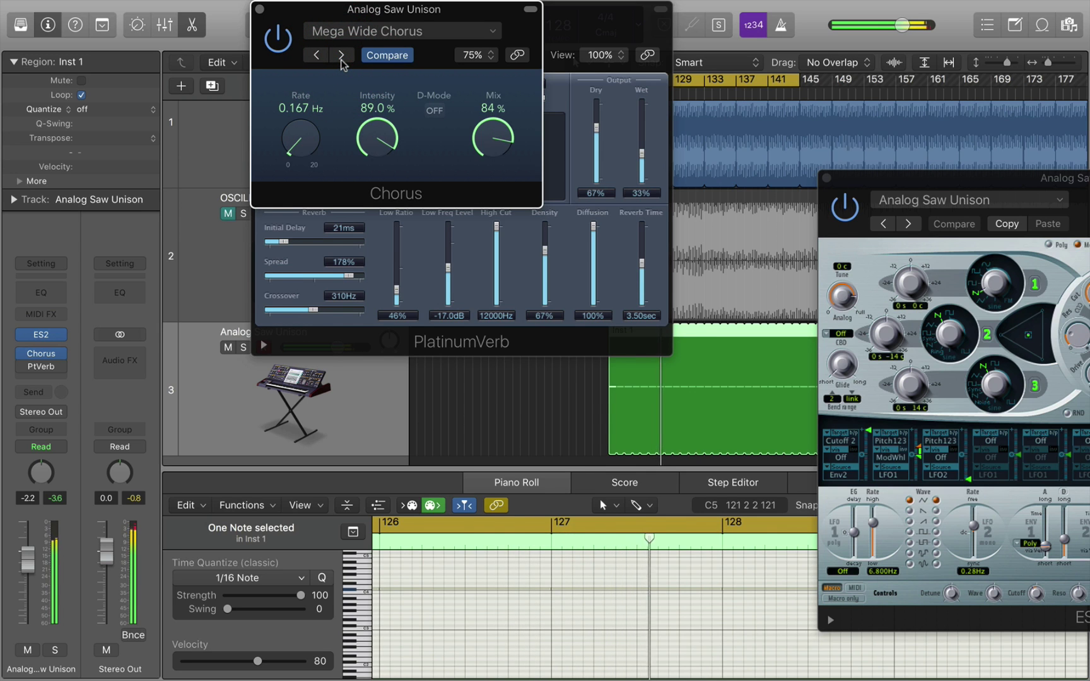
click(20, 367)
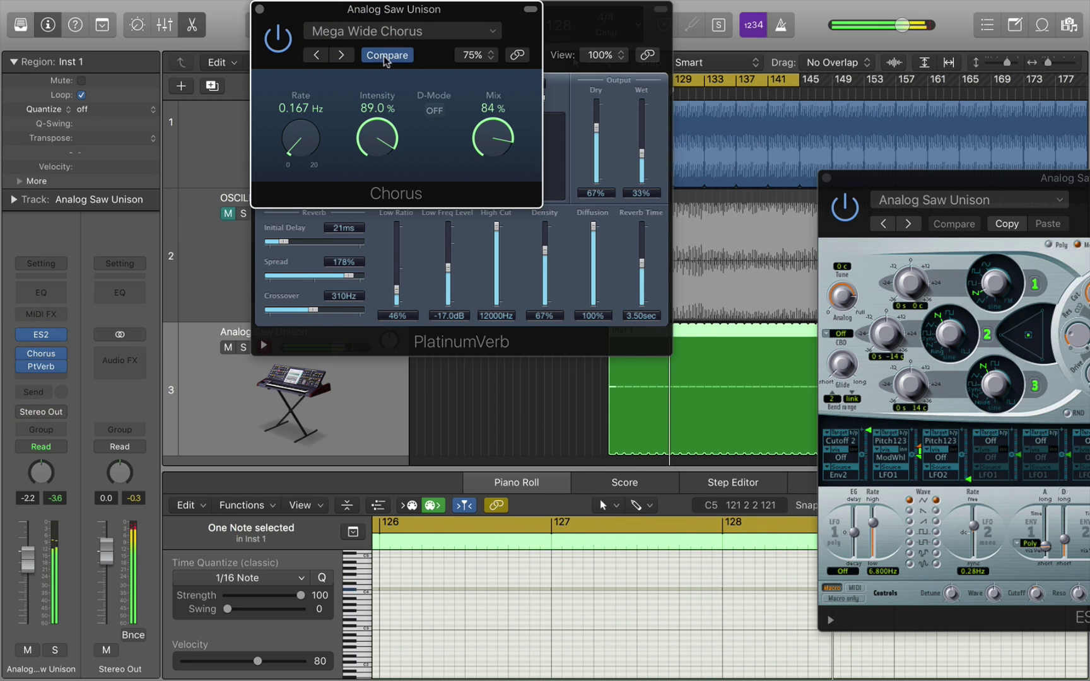
drag(344, 20, 586, 21)
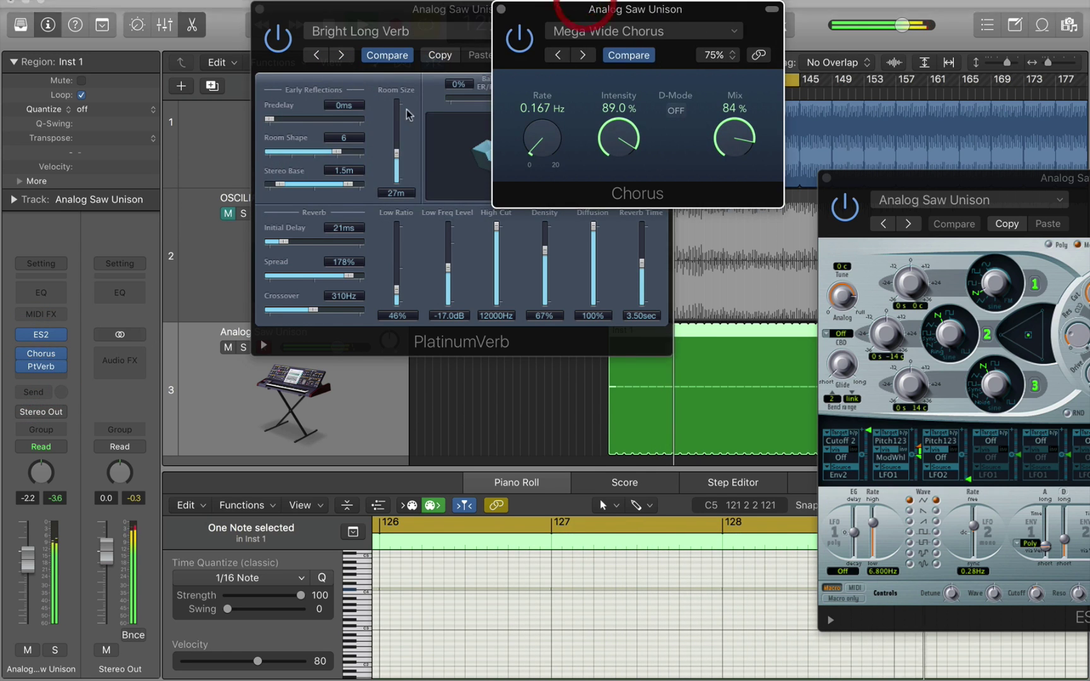
Step: Insert a Dynamics Compressor in the empty slot after PlatinumVerb
click(59, 376)
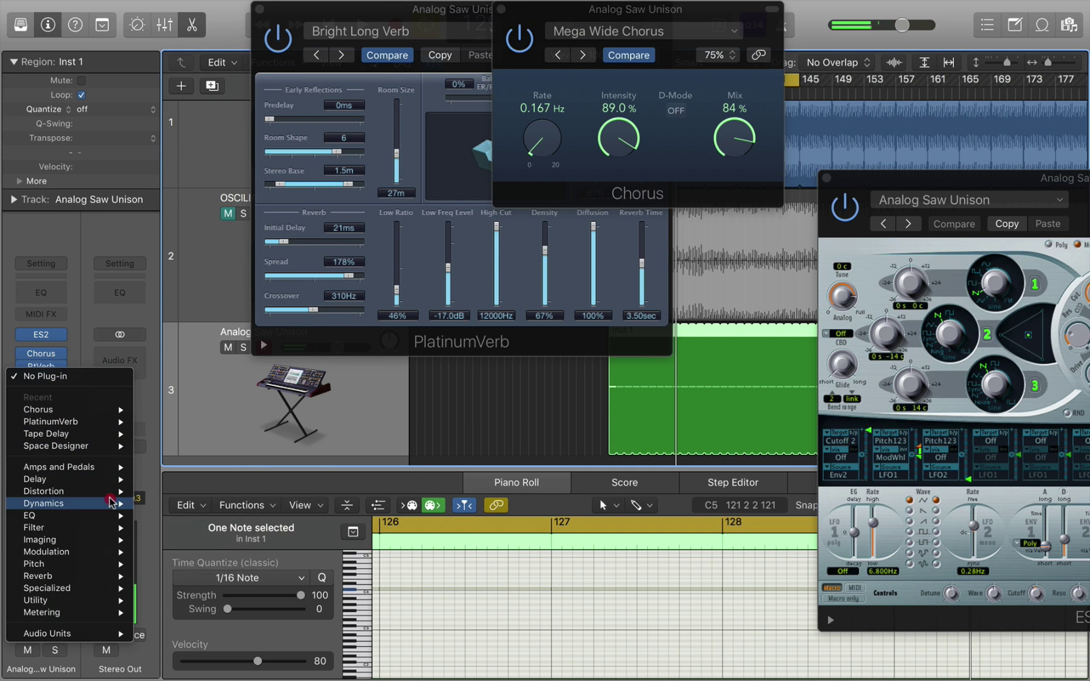
mouse_move(111, 502)
click(186, 514)
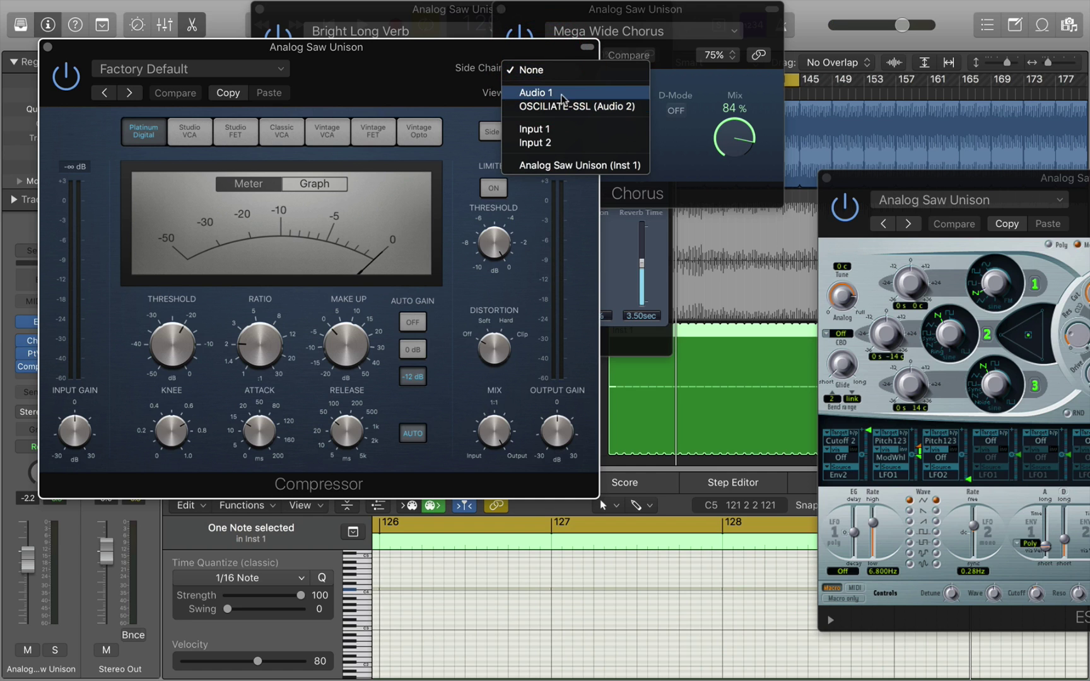
Step: Side-chain the Compressor from Audio 1, set threshold to -33.5 dB, and close PlatinumVerb
click(561, 94)
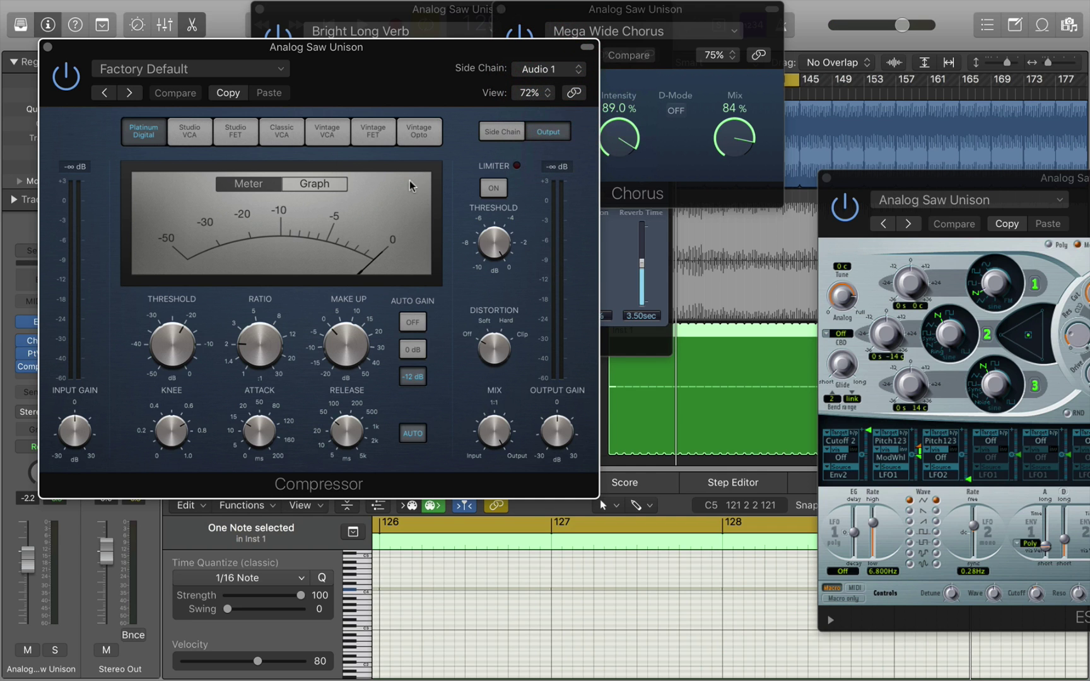
drag(174, 336, 174, 376)
key(space)
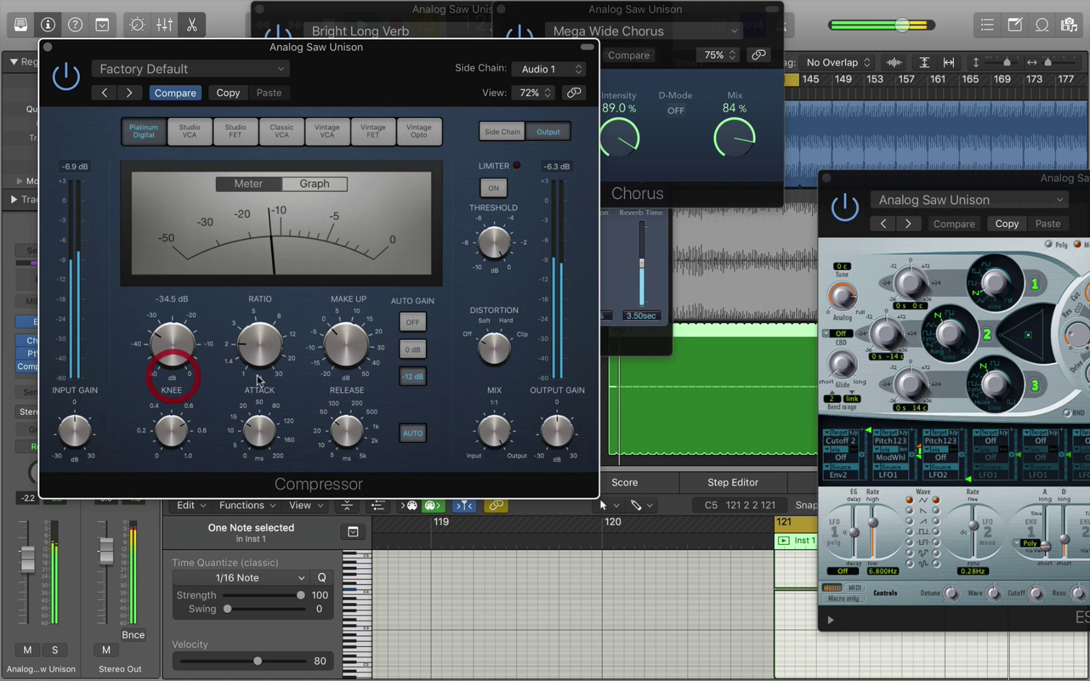
click(260, 341)
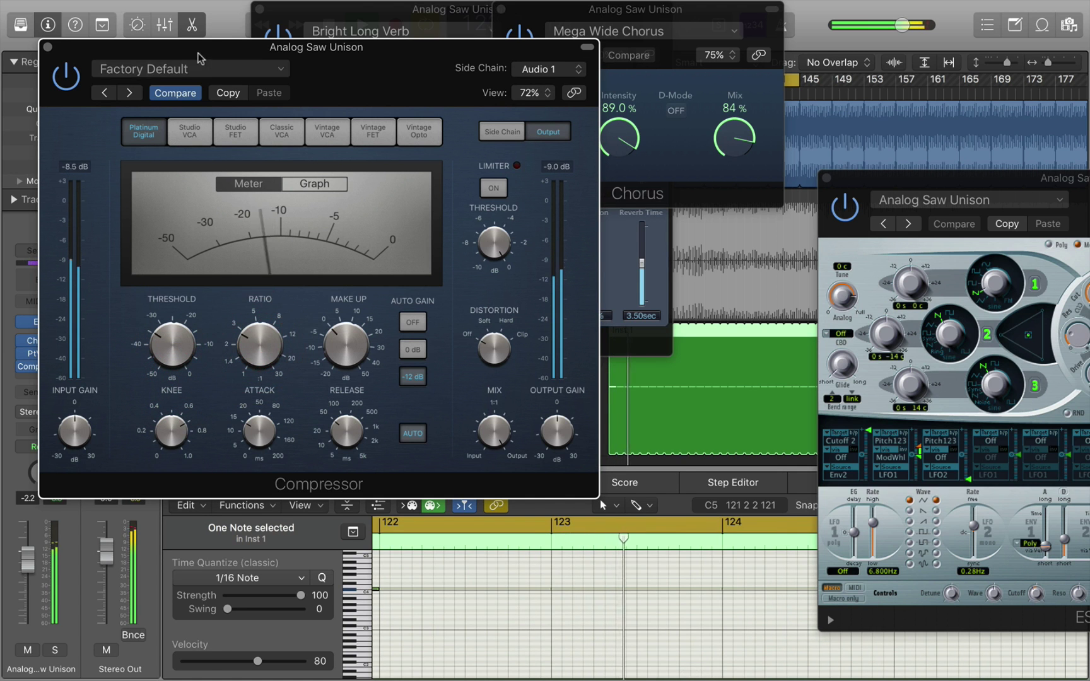
drag(198, 58, 726, 185)
click(260, 9)
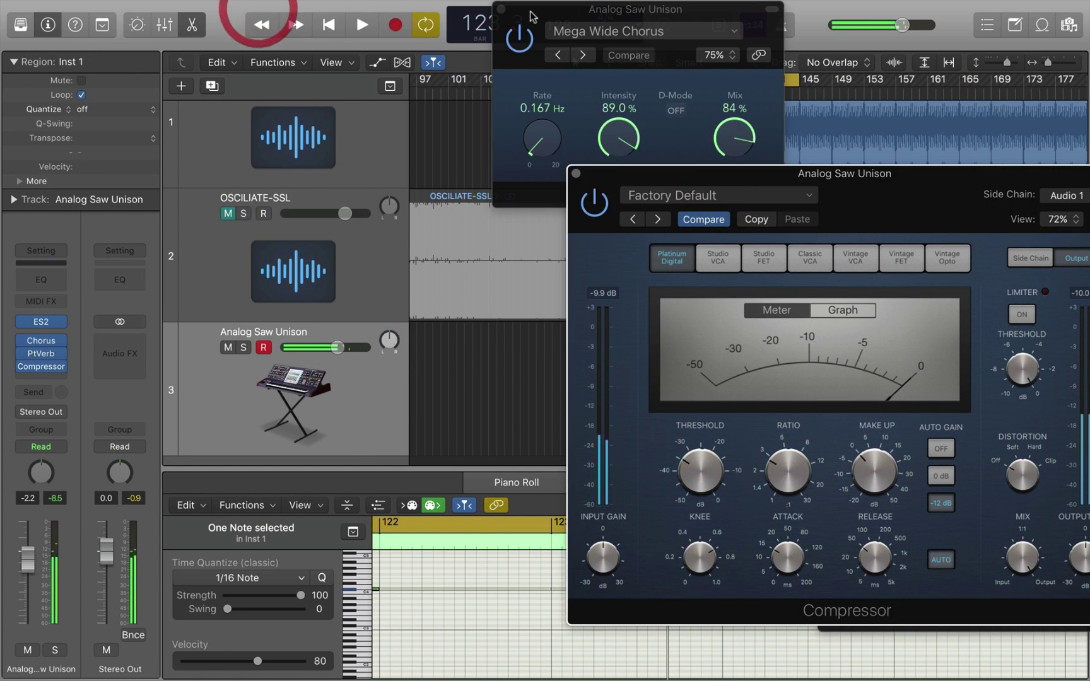
Step: Close the Chorus window and insert a Limiter after the Compressor
click(498, 9)
click(60, 369)
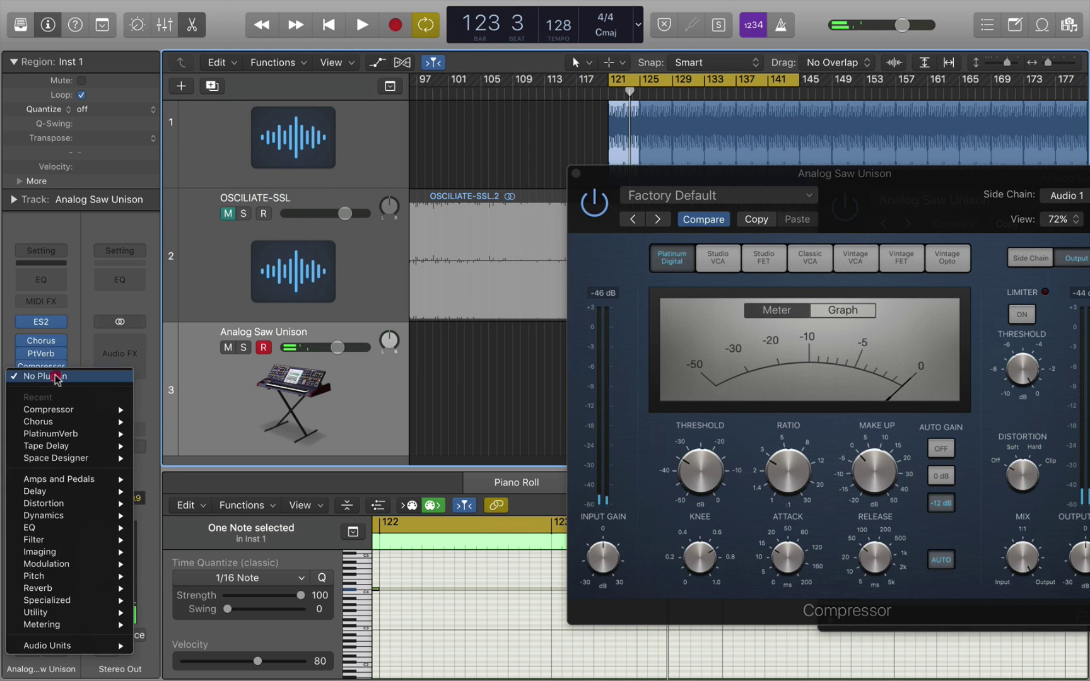
click(74, 498)
click(100, 505)
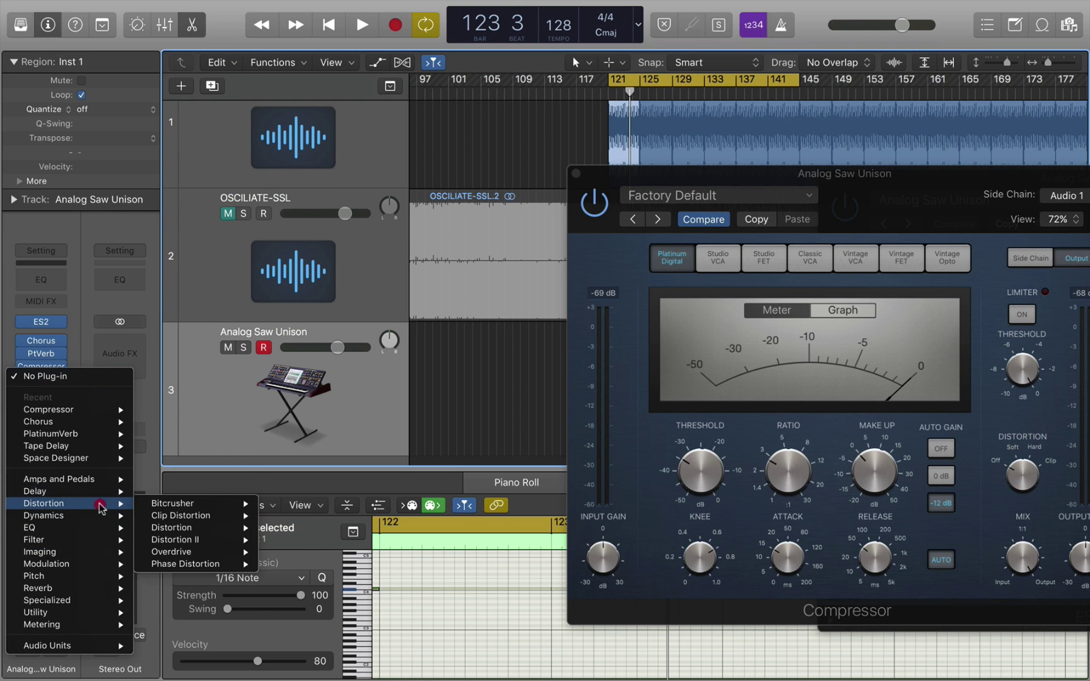
click(101, 516)
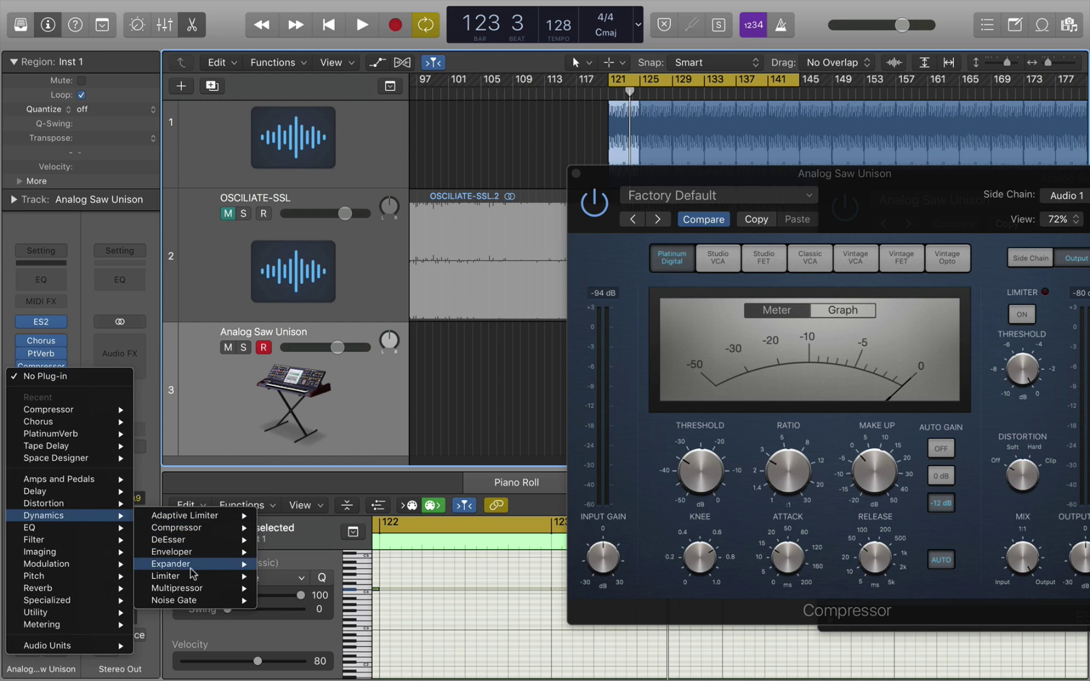
mouse_move(193, 576)
click(288, 576)
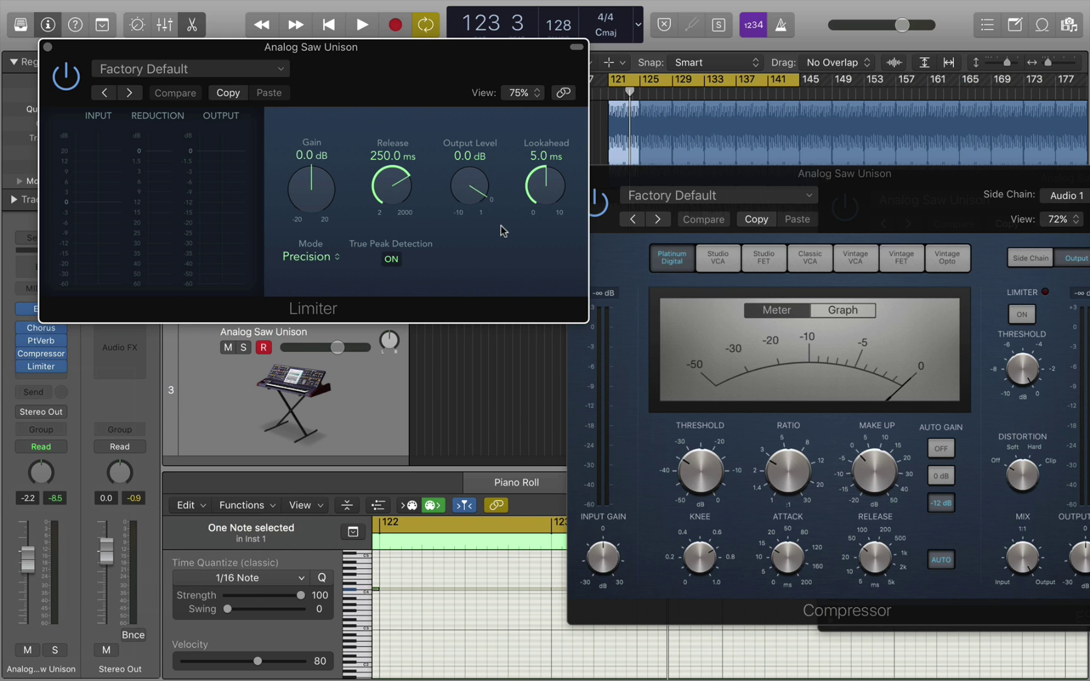
Step: During playback, step the Limiter presets to For Classical Music, then stop
key(space)
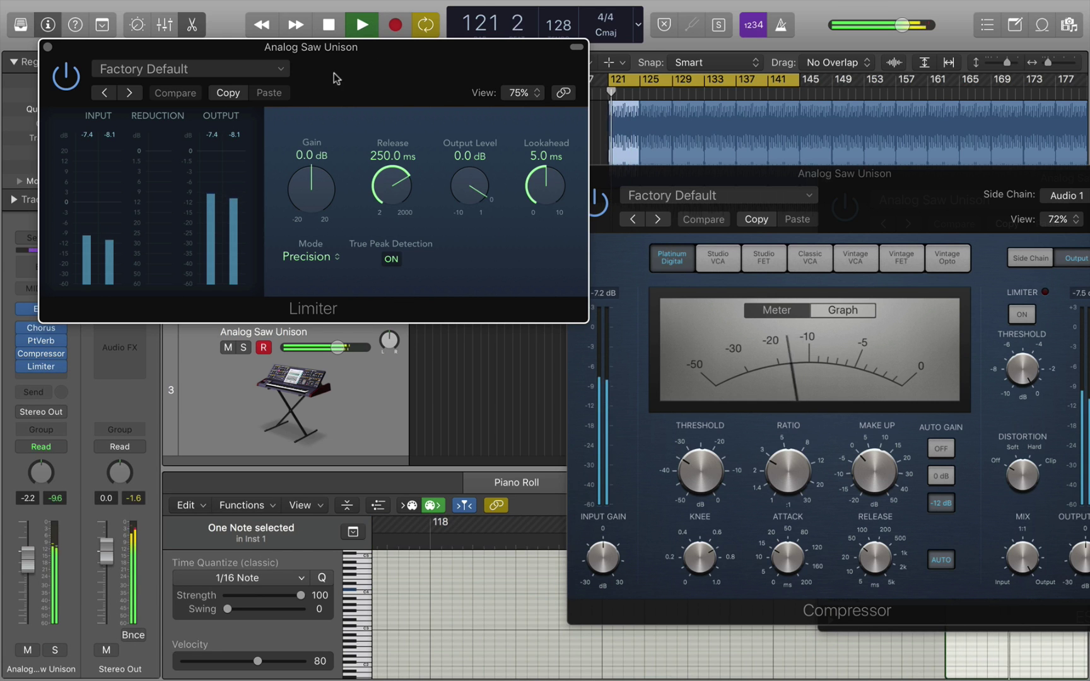
click(130, 92)
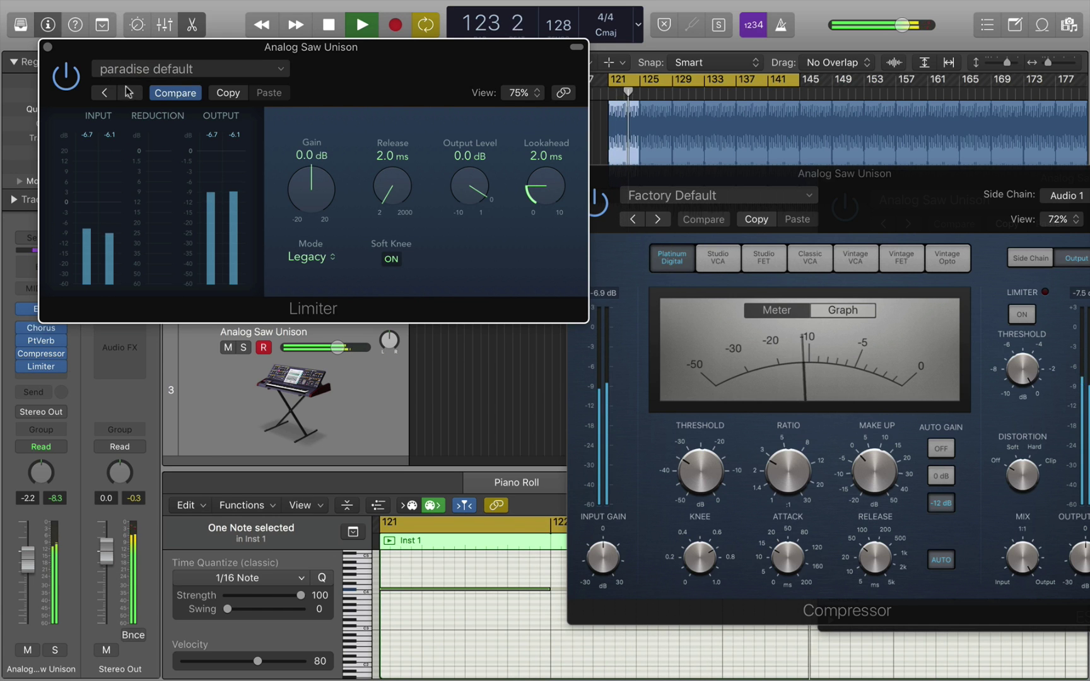
click(130, 93)
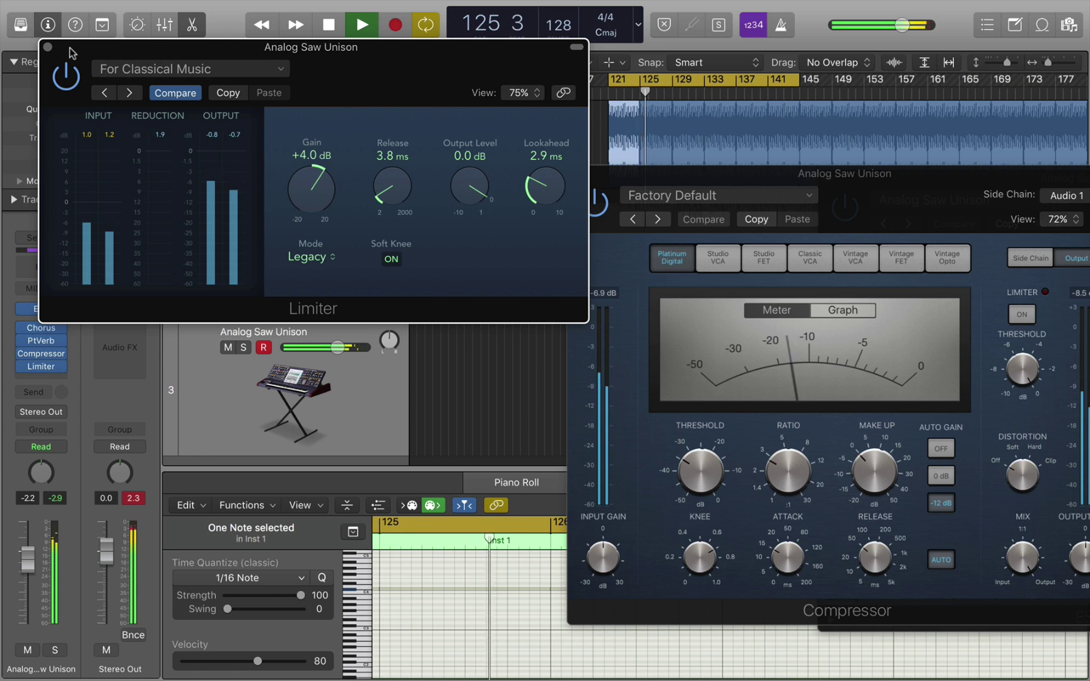
key(space)
Step: Set PlatinumVerb to 90% dry with about 2 sec reverb time, then close its and the Compressor's windows
click(49, 48)
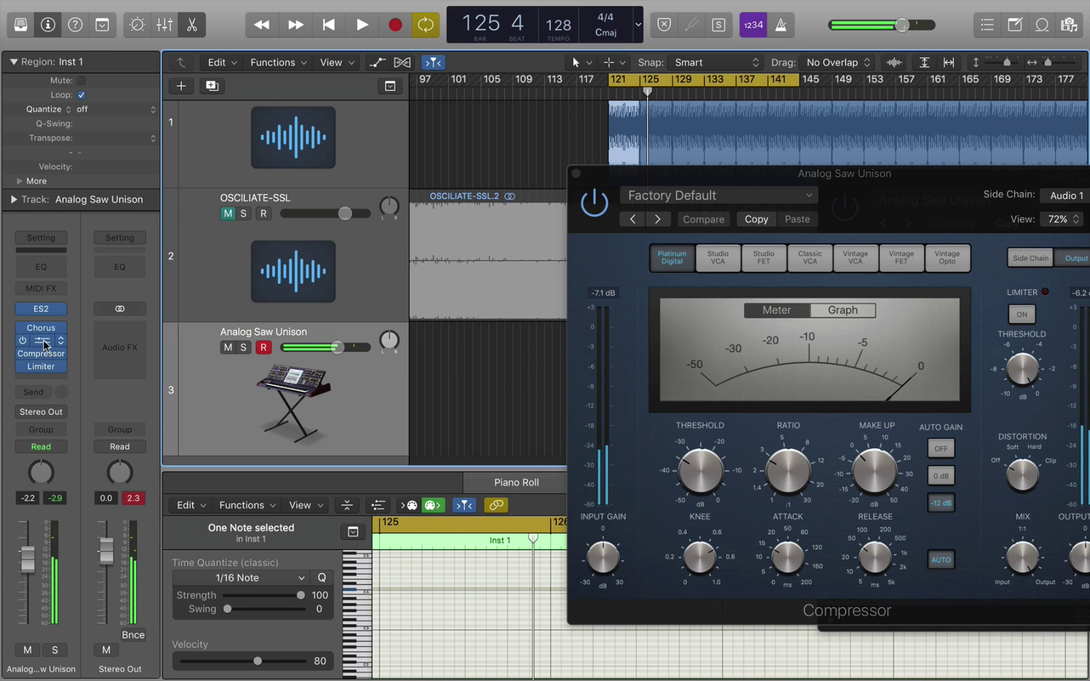
click(44, 341)
click(598, 127)
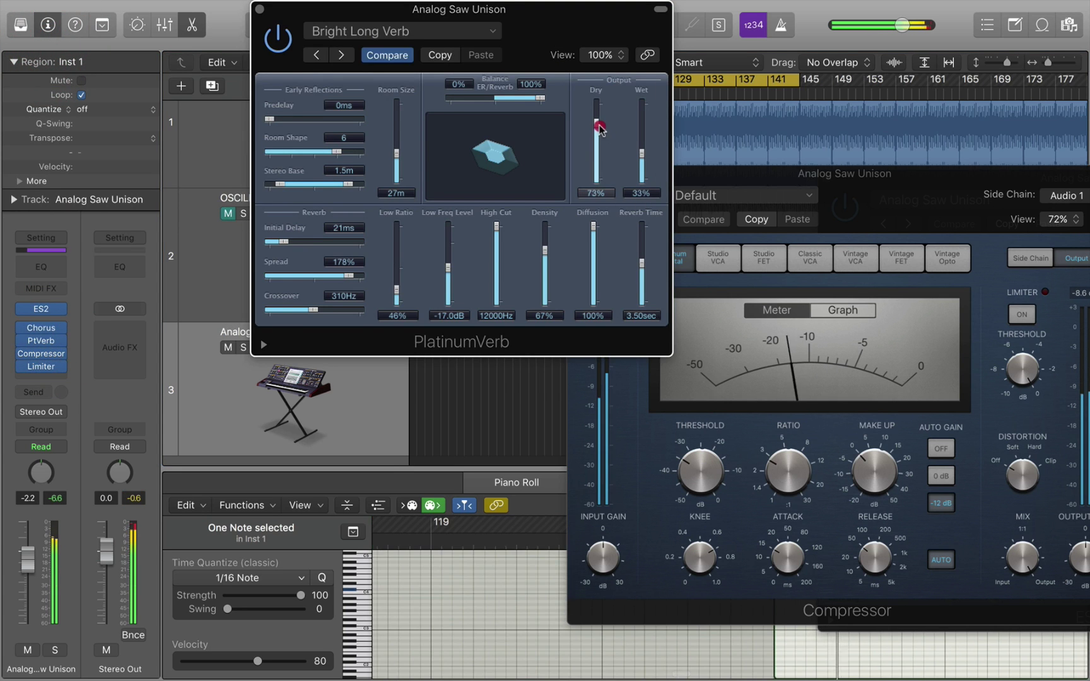
click(639, 264)
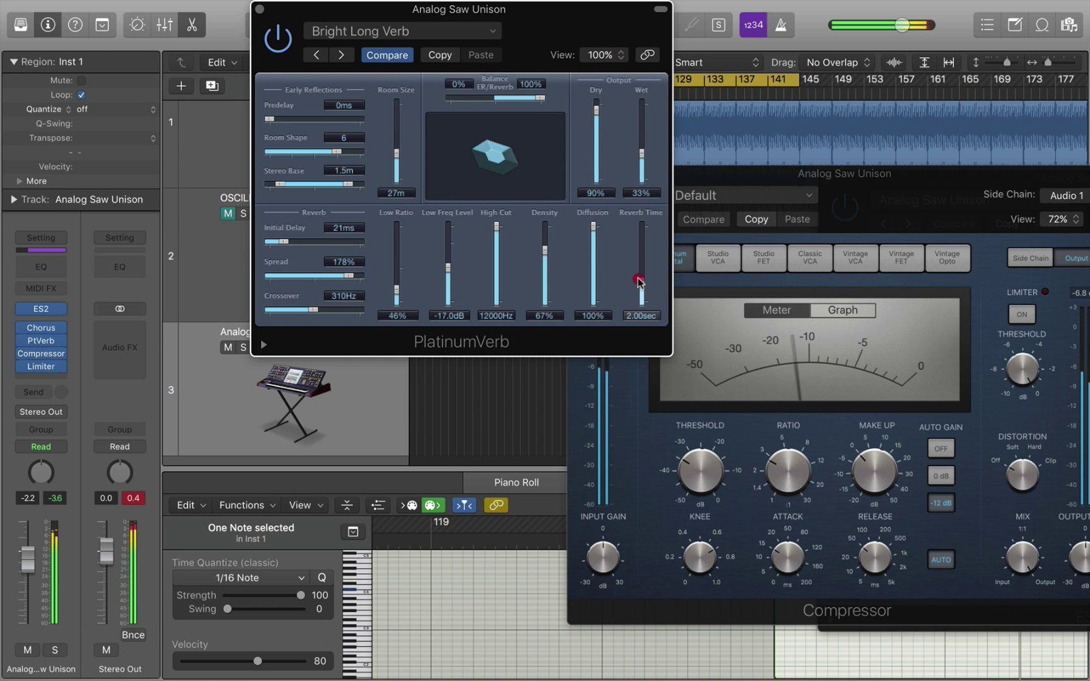
click(639, 167)
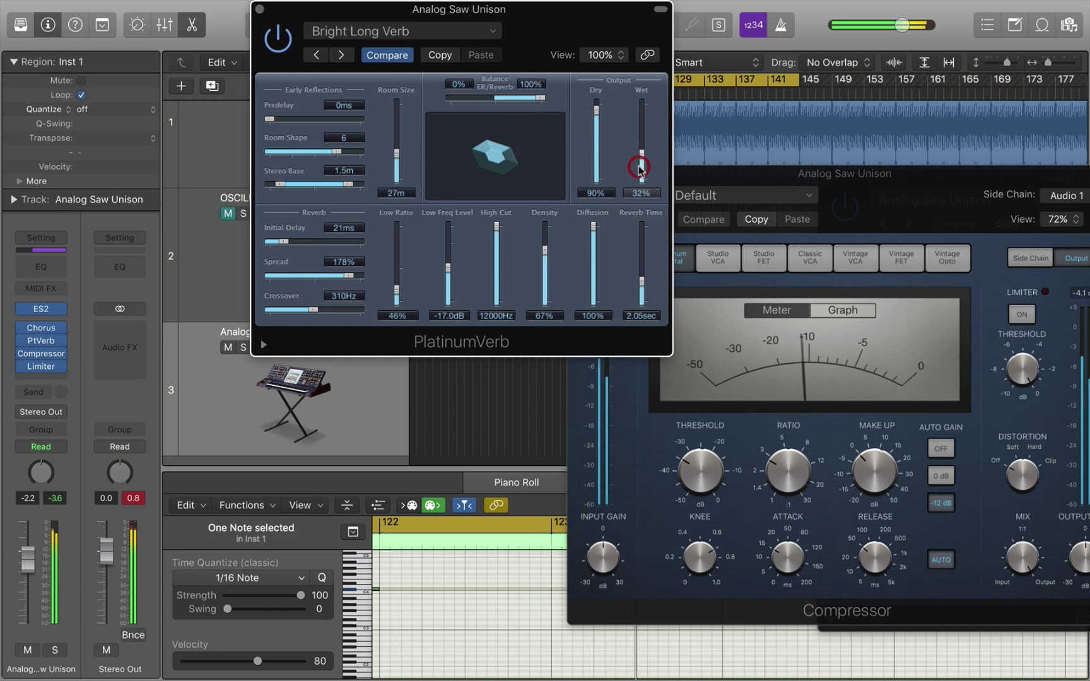
click(260, 9)
click(575, 177)
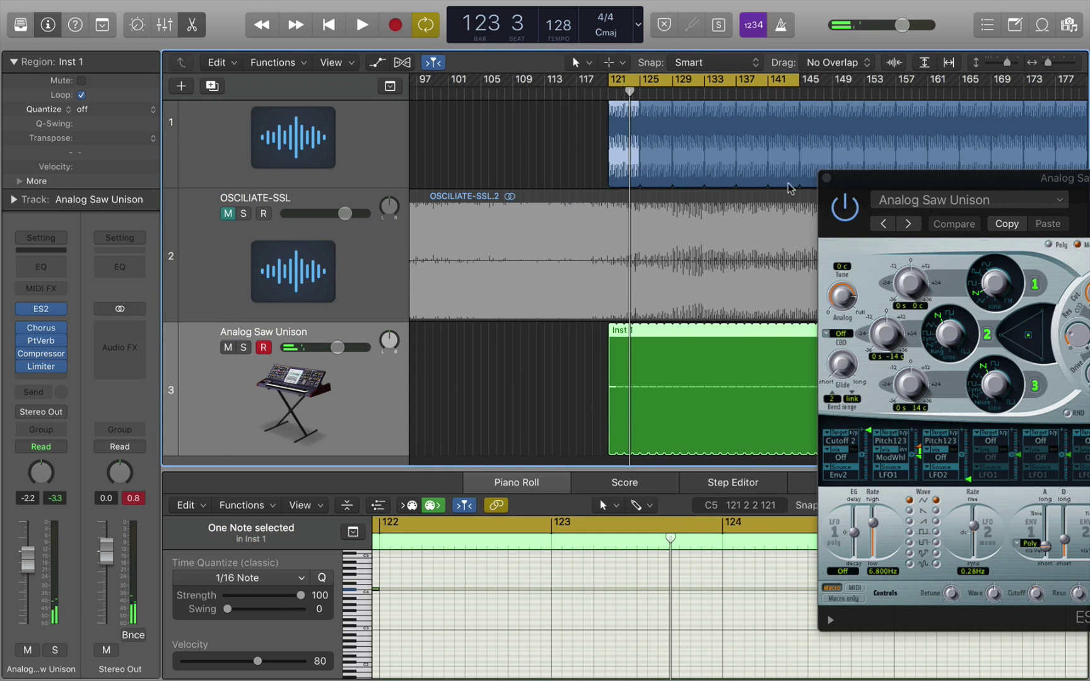
Step: Switch the synth track to Touch automation and turn off cycle playback
click(67, 452)
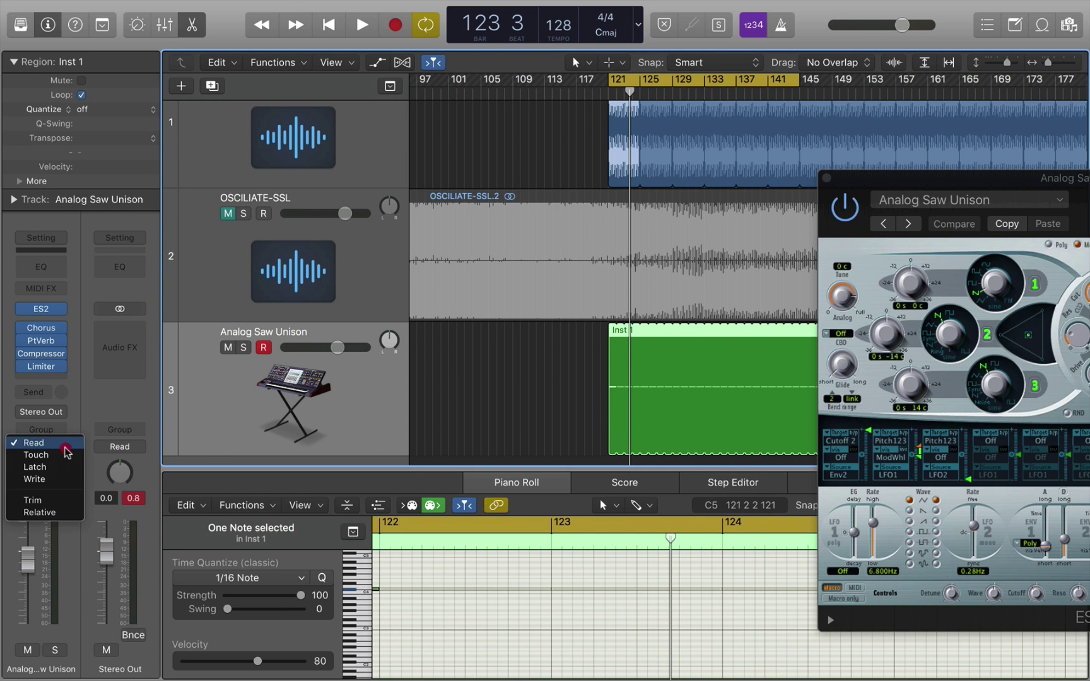
click(62, 455)
click(736, 75)
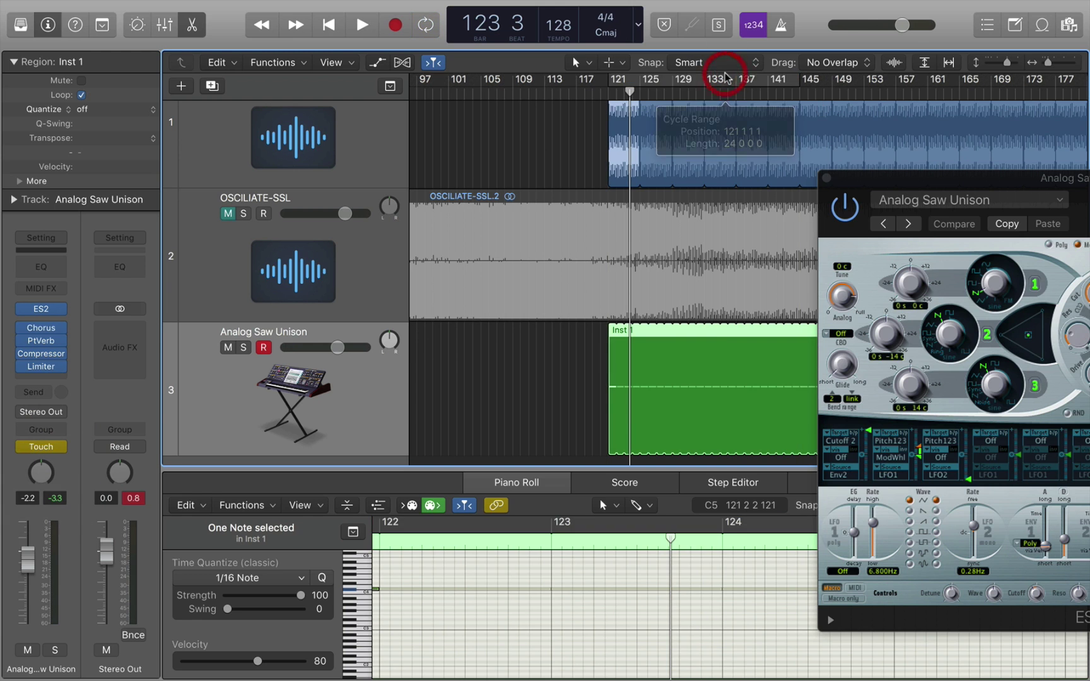
Step: Reposition the ES2 window and, during playback, lower router slot 3 intensity to -0.26
drag(973, 178, 300, 128)
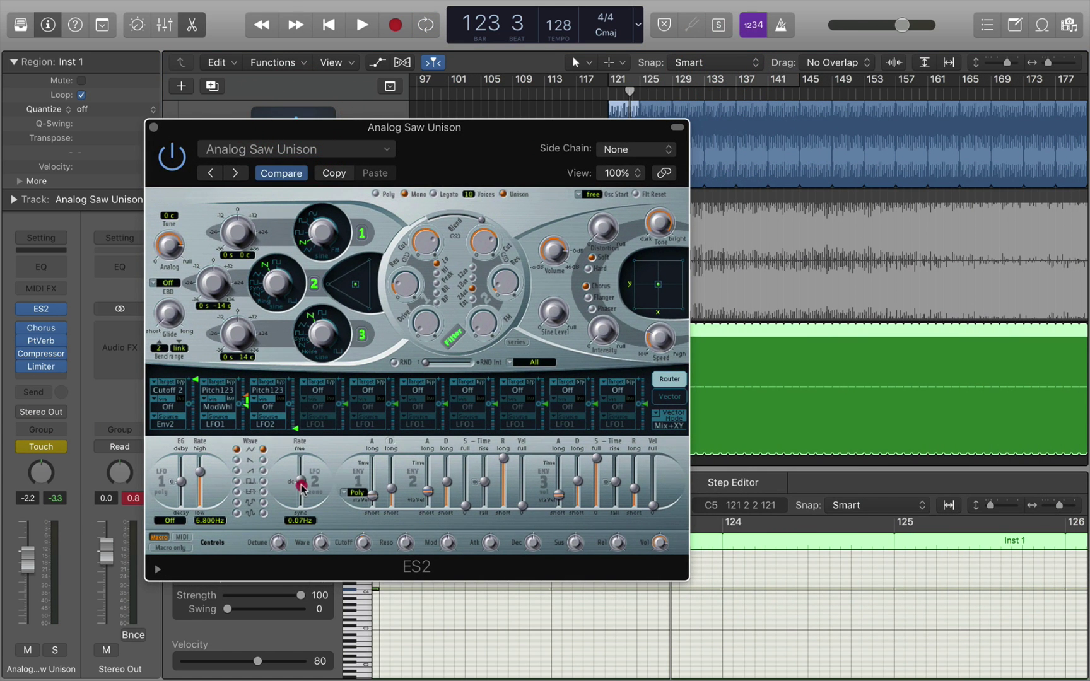
click(295, 427)
drag(429, 128, 271, 36)
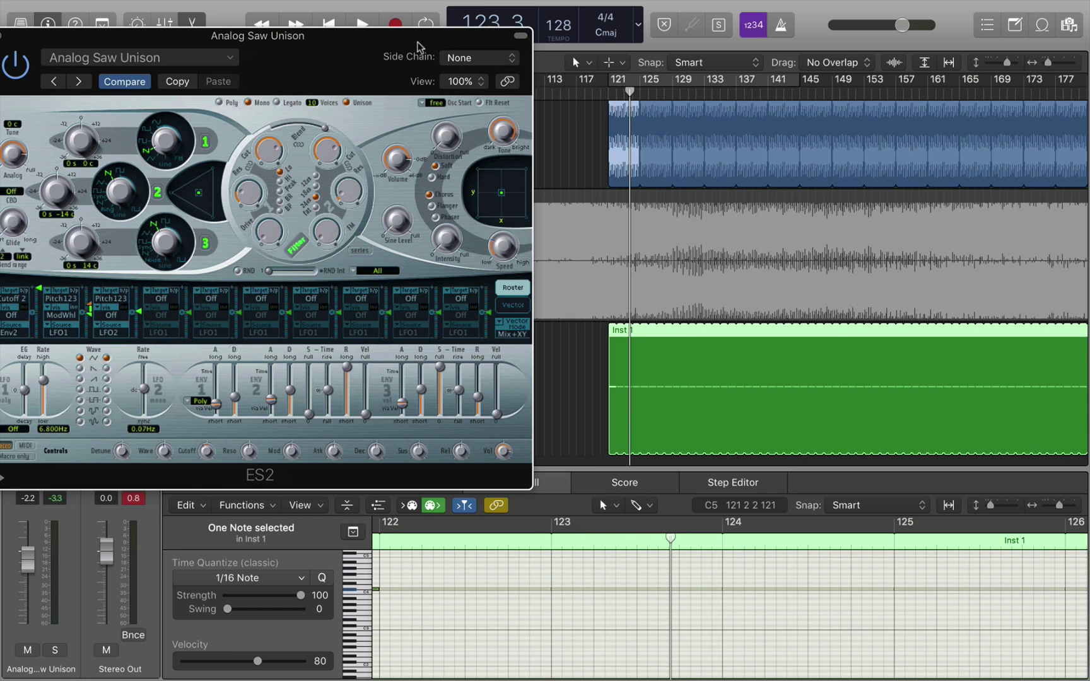
drag(417, 46, 402, 60)
click(603, 94)
key(space)
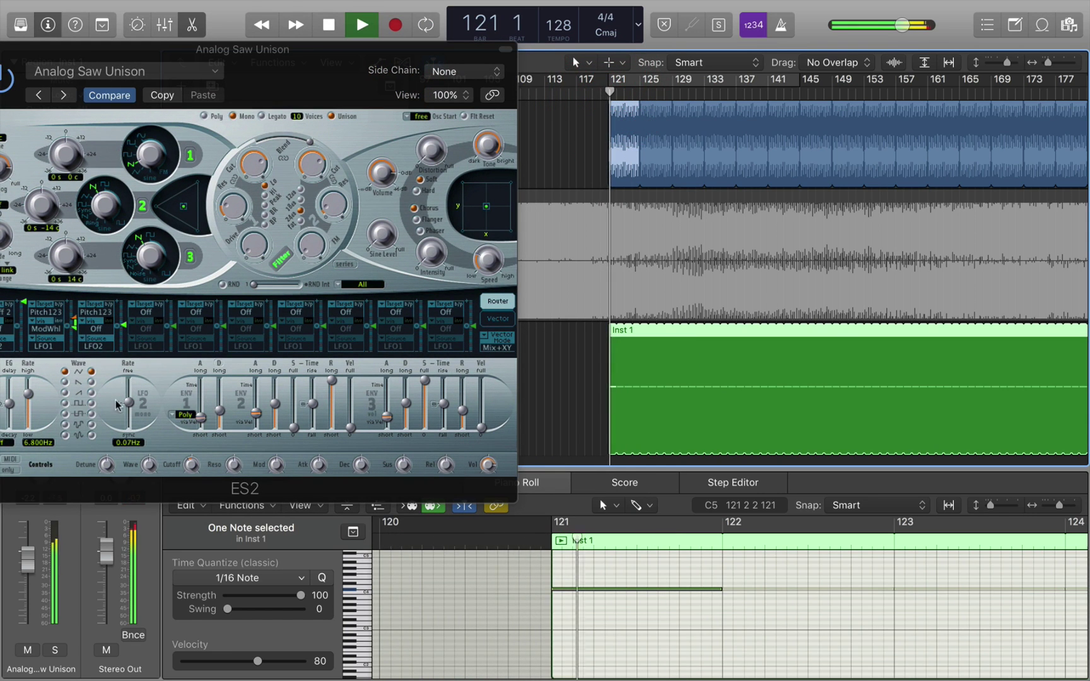
click(124, 327)
drag(123, 329, 130, 407)
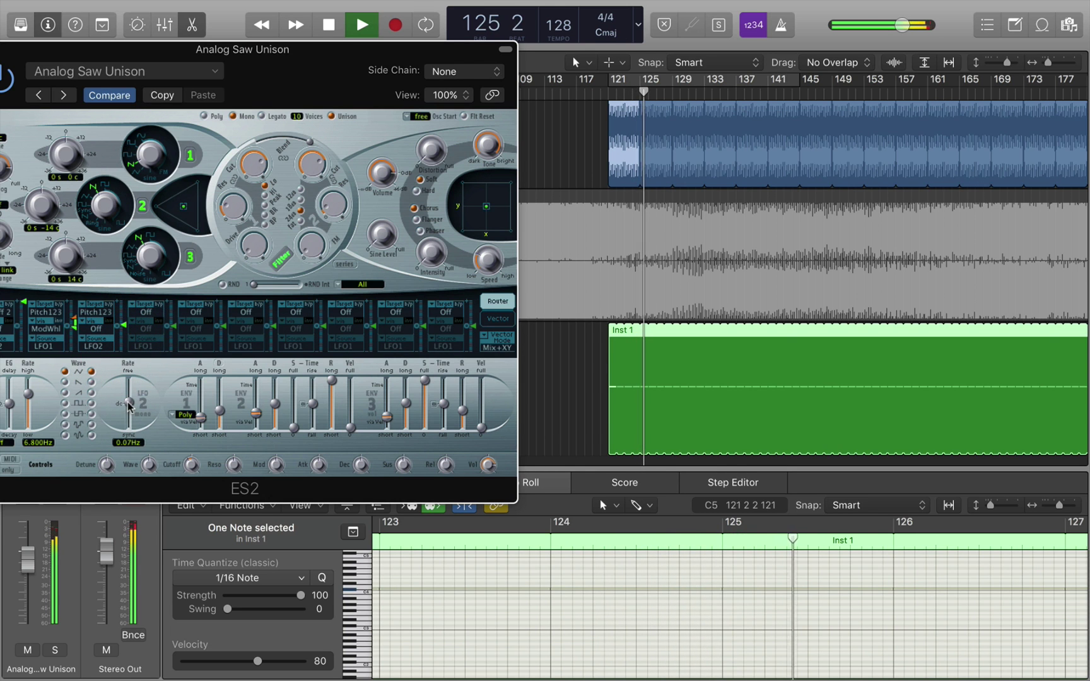
key(space)
Step: Show automation and choose 1 ES2: R2 Intensity for the synth track's lane
drag(233, 55, 984, 499)
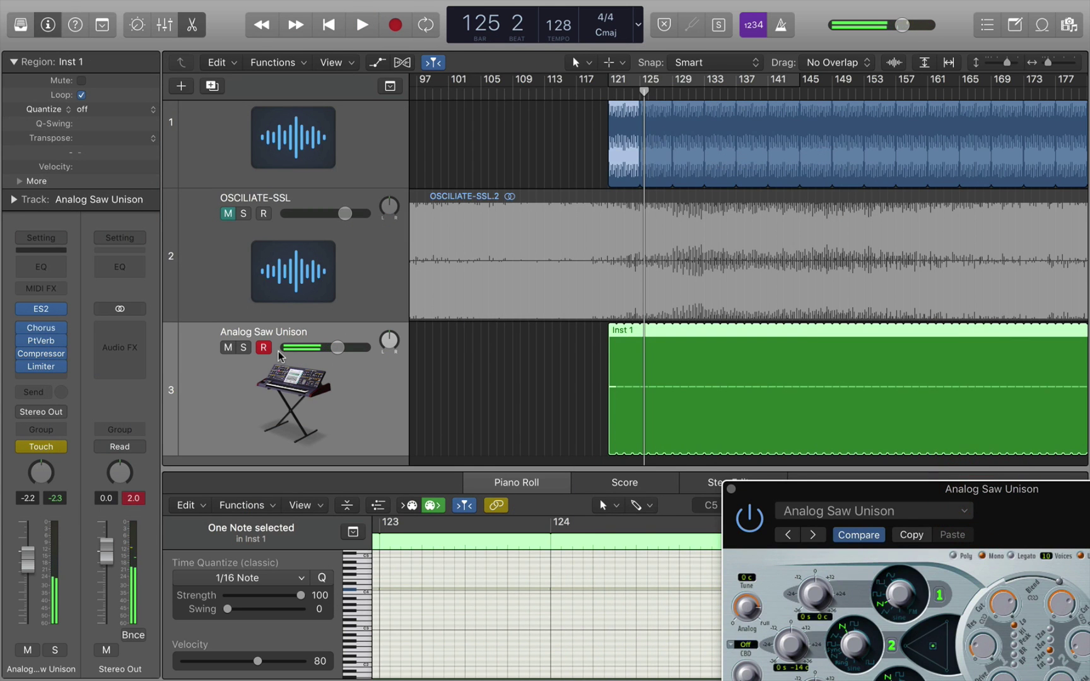
scroll(278, 355, up, 3)
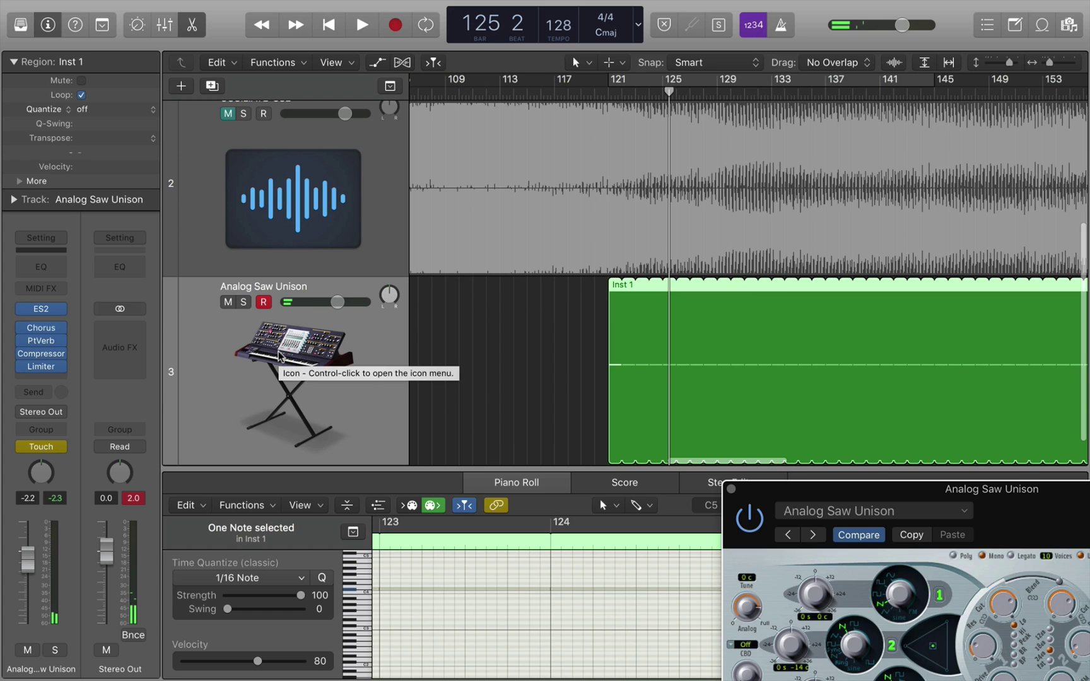
key(a)
click(334, 323)
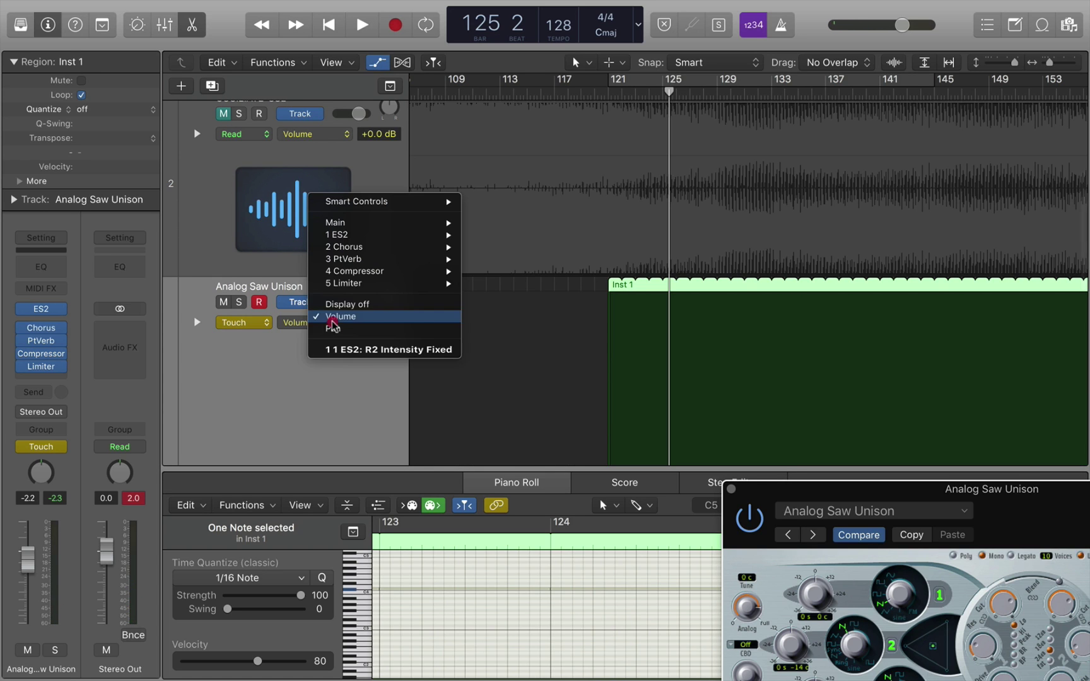
click(585, 358)
Step: Drag the R2 Intensity points into a ramp falling from 0.05 to -1.00
scroll(586, 358, down, 2)
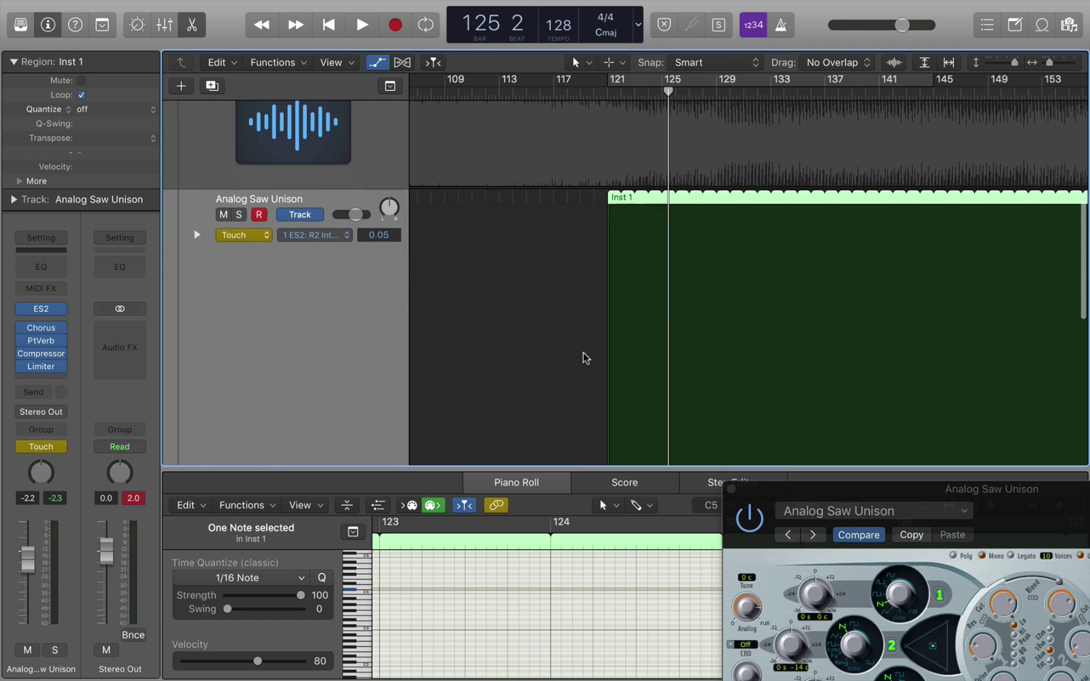
scroll(552, 293, down, 2)
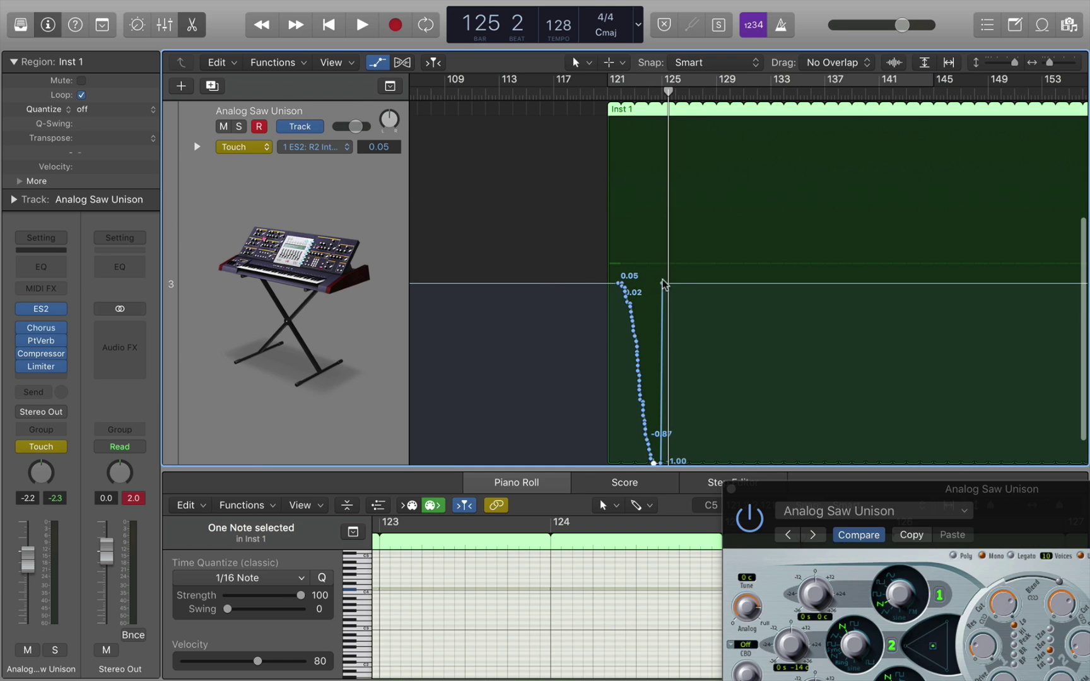
drag(664, 284, 568, 282)
drag(780, 289, 803, 457)
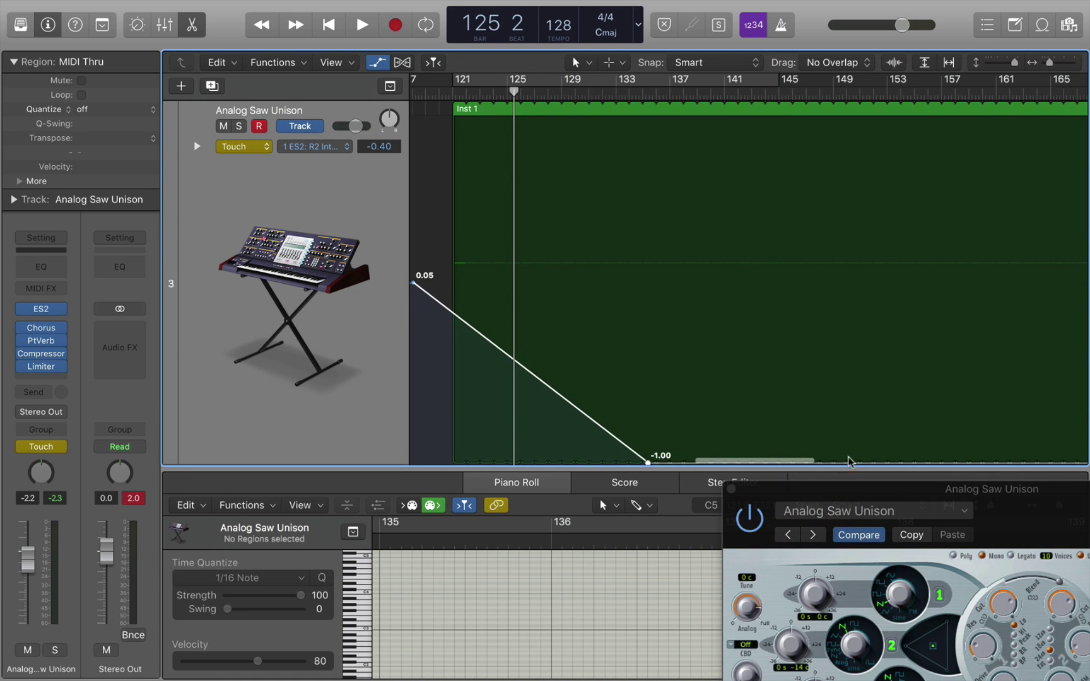
Step: Play from bar 121 and record ES2 LFO 2 Rate rising to 1.59 Hz
drag(876, 491, 832, 119)
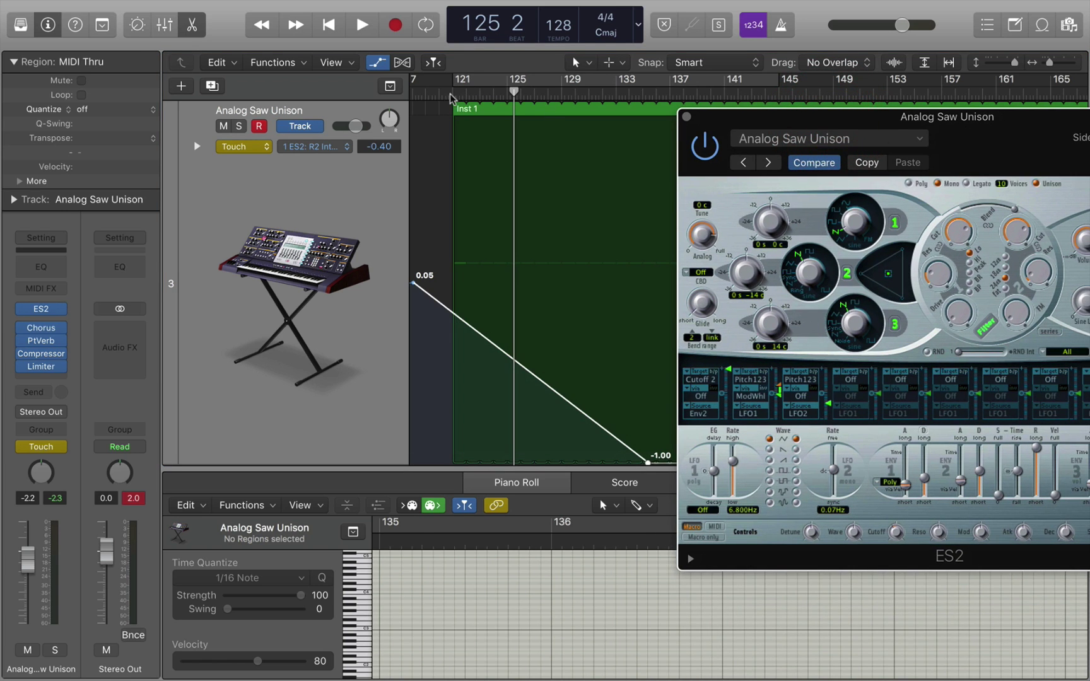
double_click(450, 95)
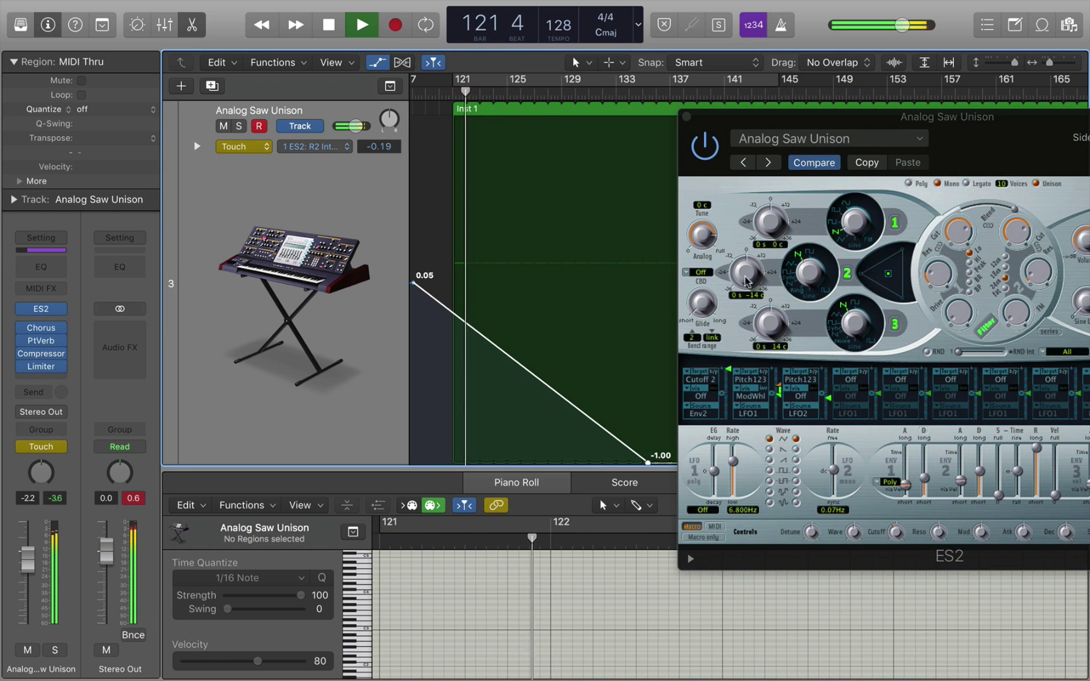
click(319, 149)
key(Escape)
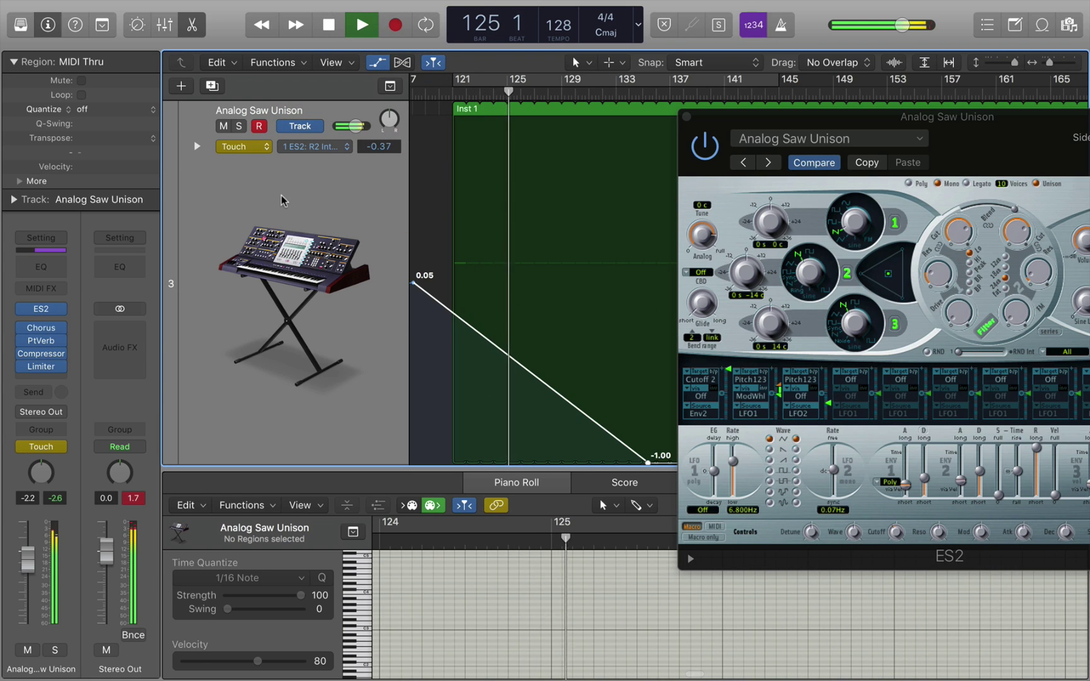
drag(834, 470, 837, 464)
drag(407, 275, 633, 194)
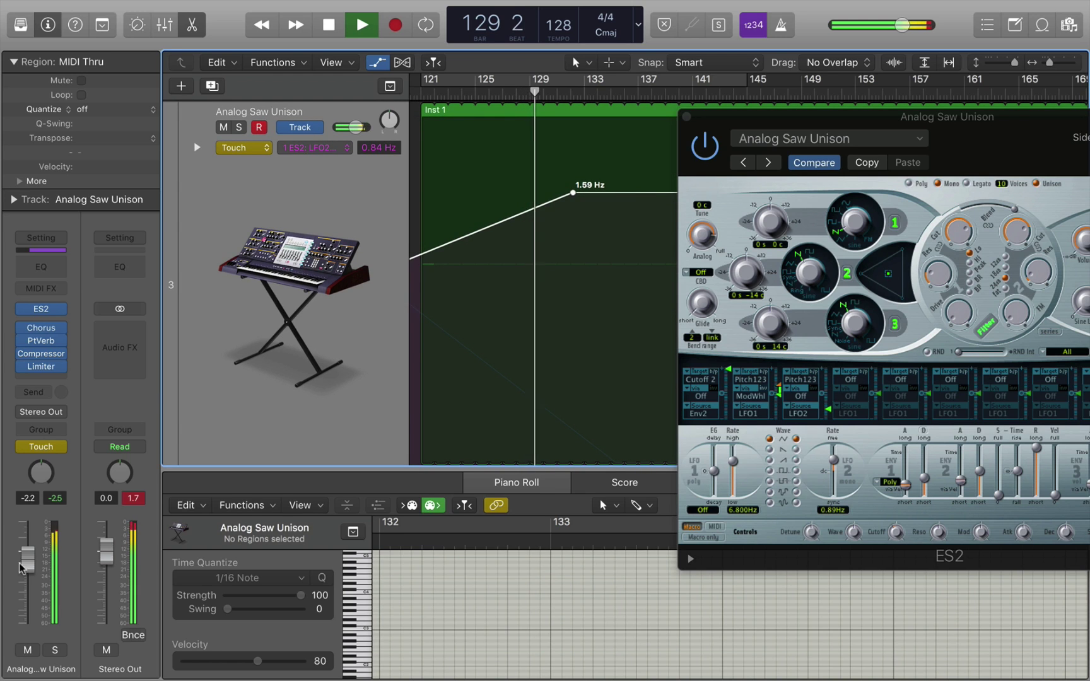
Step: Return the synth track to Read automation and lower its volume slightly
click(55, 449)
click(44, 439)
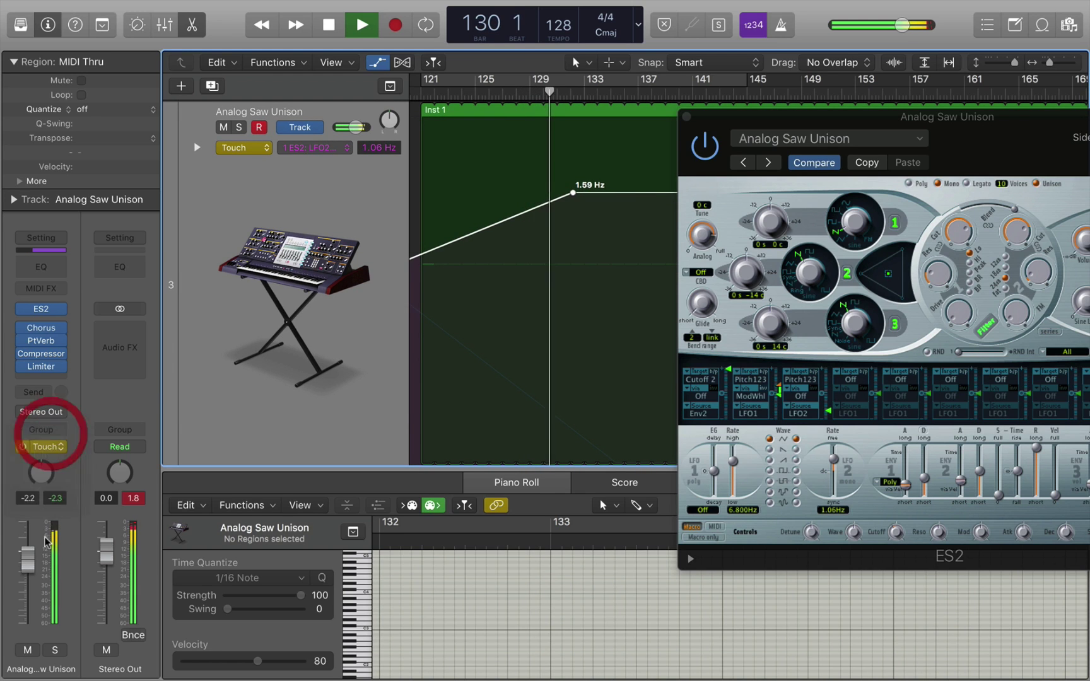
drag(30, 570, 29, 572)
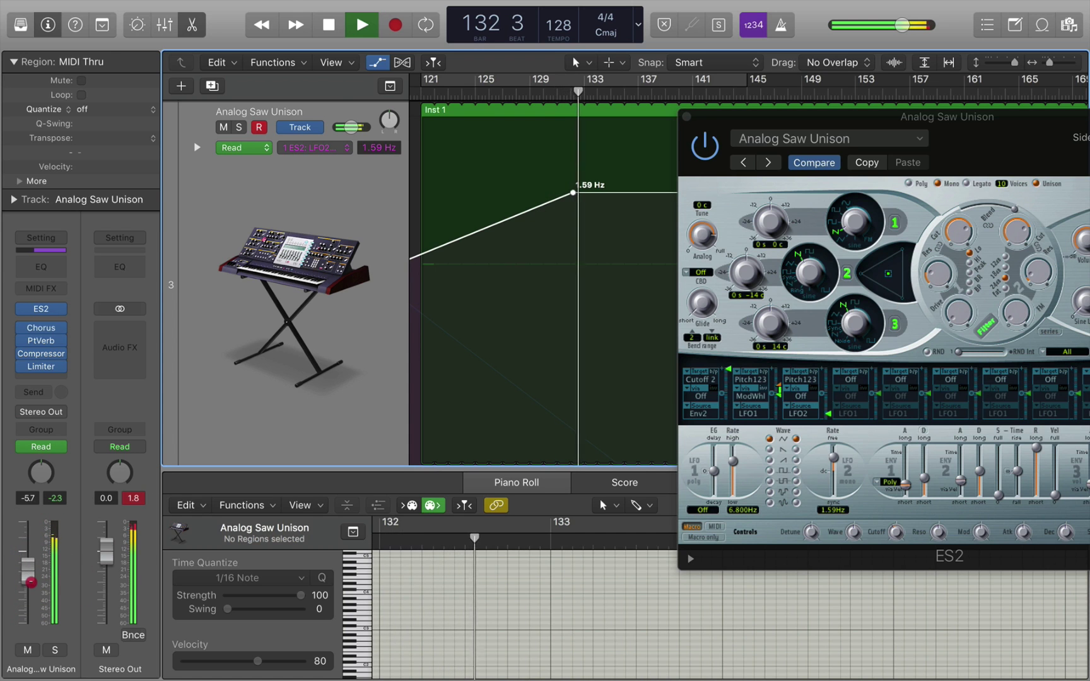
Step: Add an LFO 2 Rate automation point and raise it to 18.90
scroll(588, 122, up, 3)
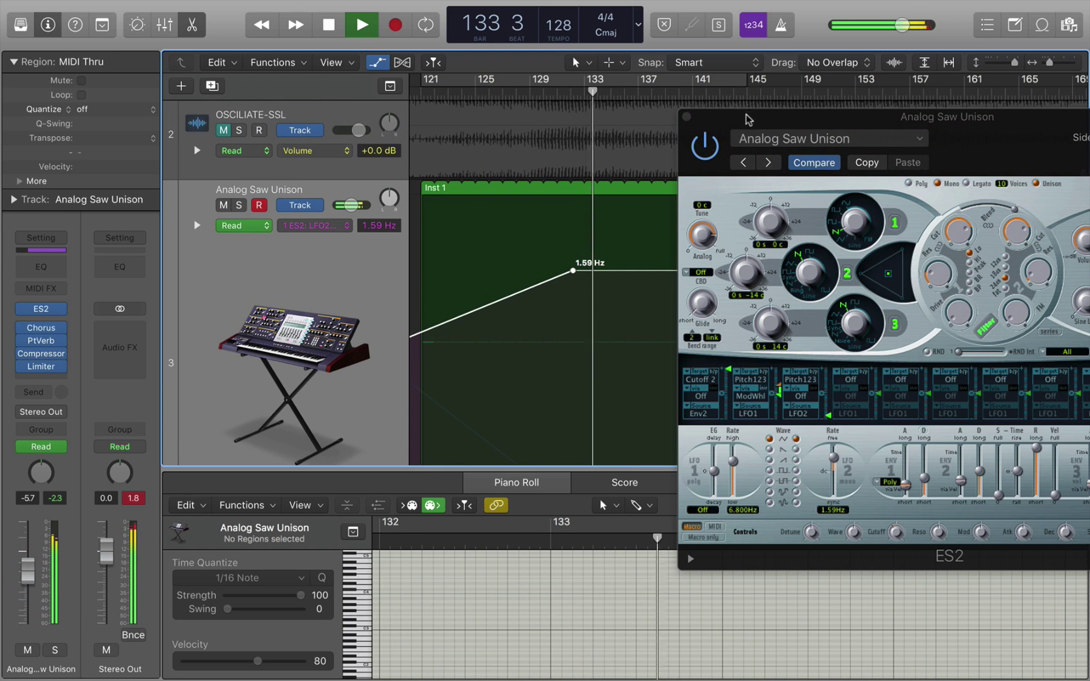
drag(747, 114, 1089, 193)
click(678, 271)
drag(680, 270, 678, 193)
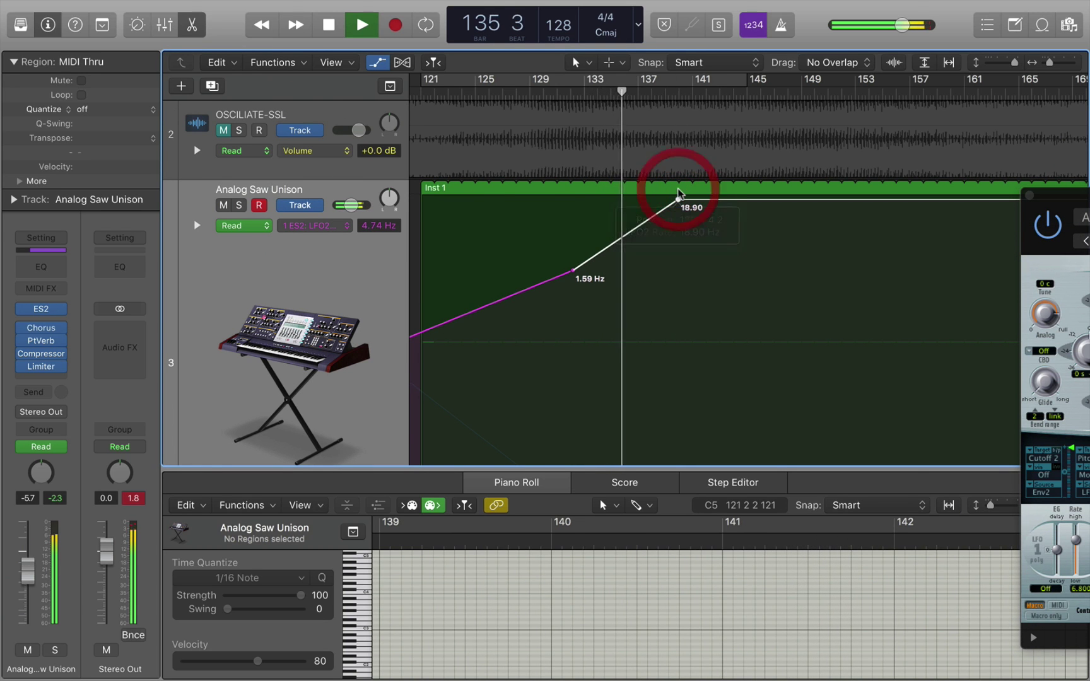
Step: Select the Oscillate Loop 128 region and view its audio file waveform
scroll(680, 193, up, 3)
scroll(678, 194, down, 2)
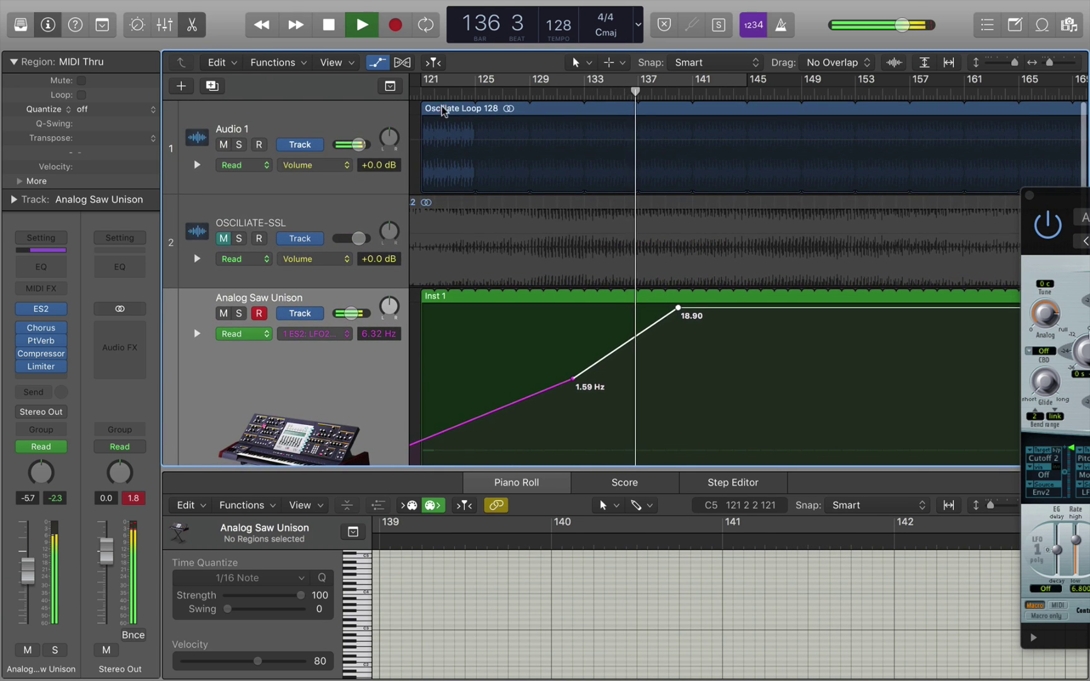
click(438, 109)
click(637, 482)
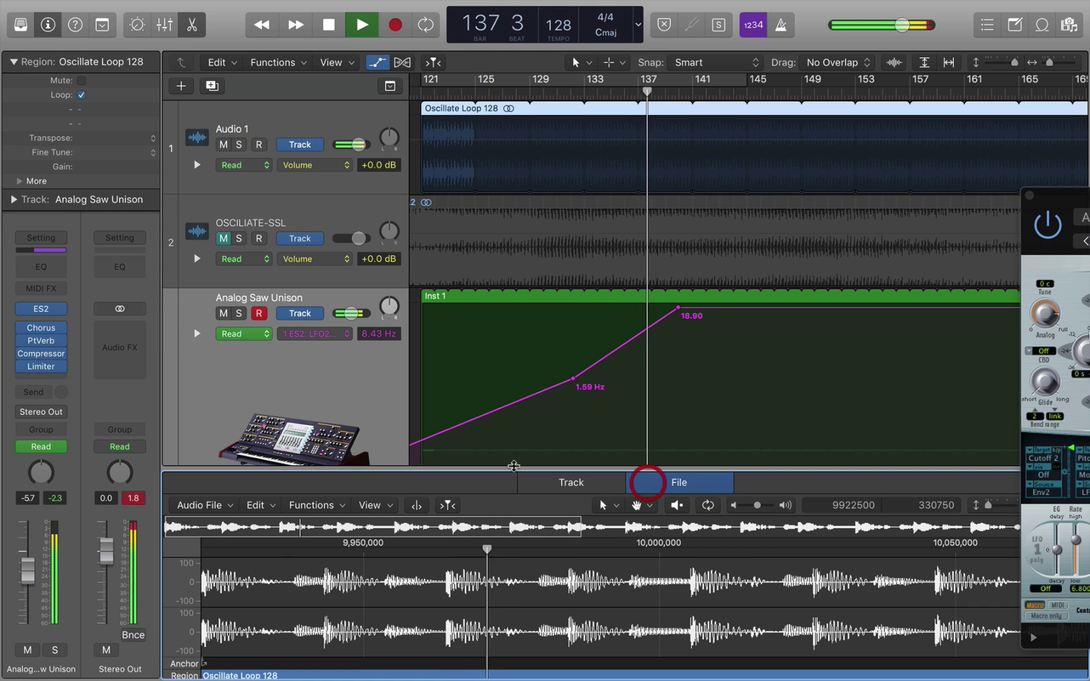
click(311, 506)
key(Escape)
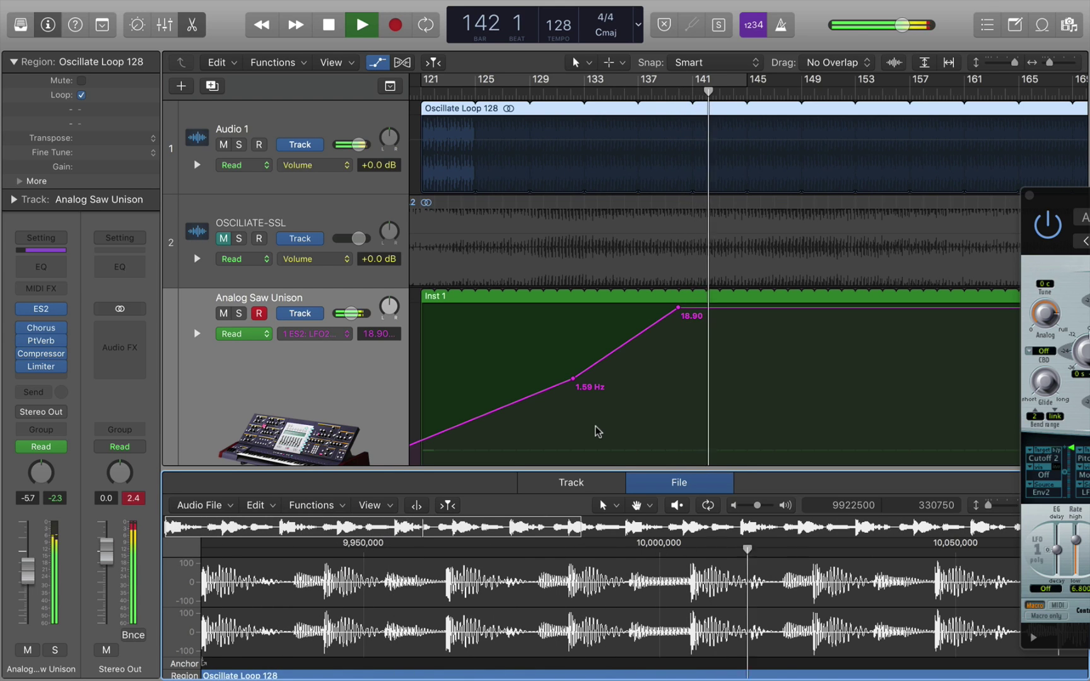
Step: Drag a later LFO 2 Rate point down to the slowest rate around bar 157
drag(796, 312, 860, 411)
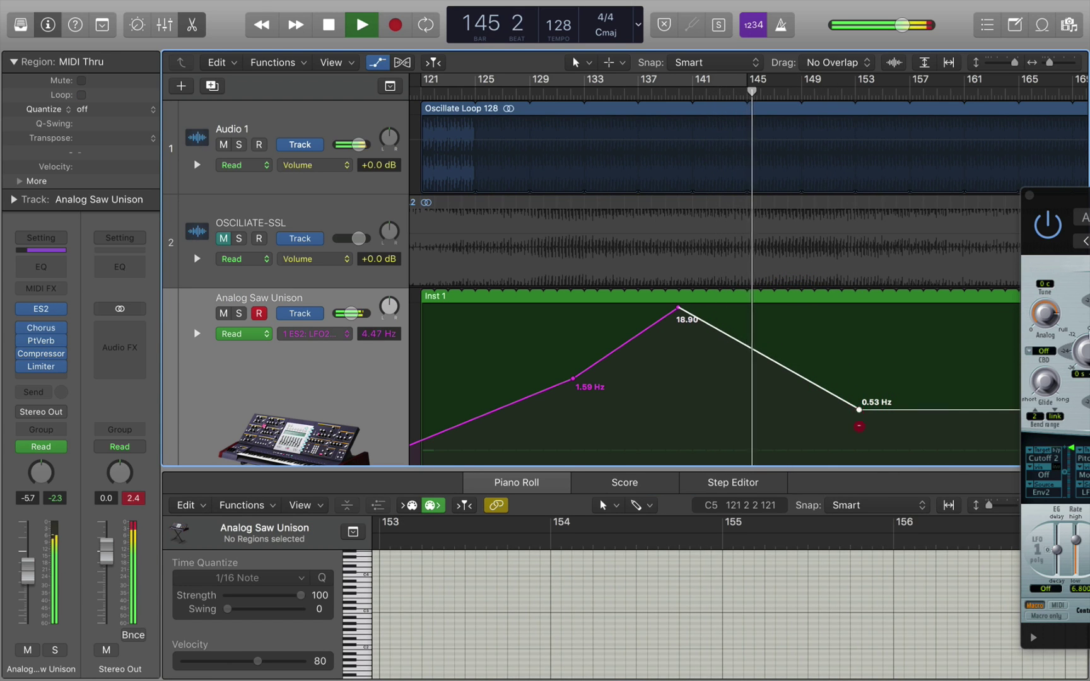
drag(860, 427, 869, 462)
scroll(796, 345, right, 10)
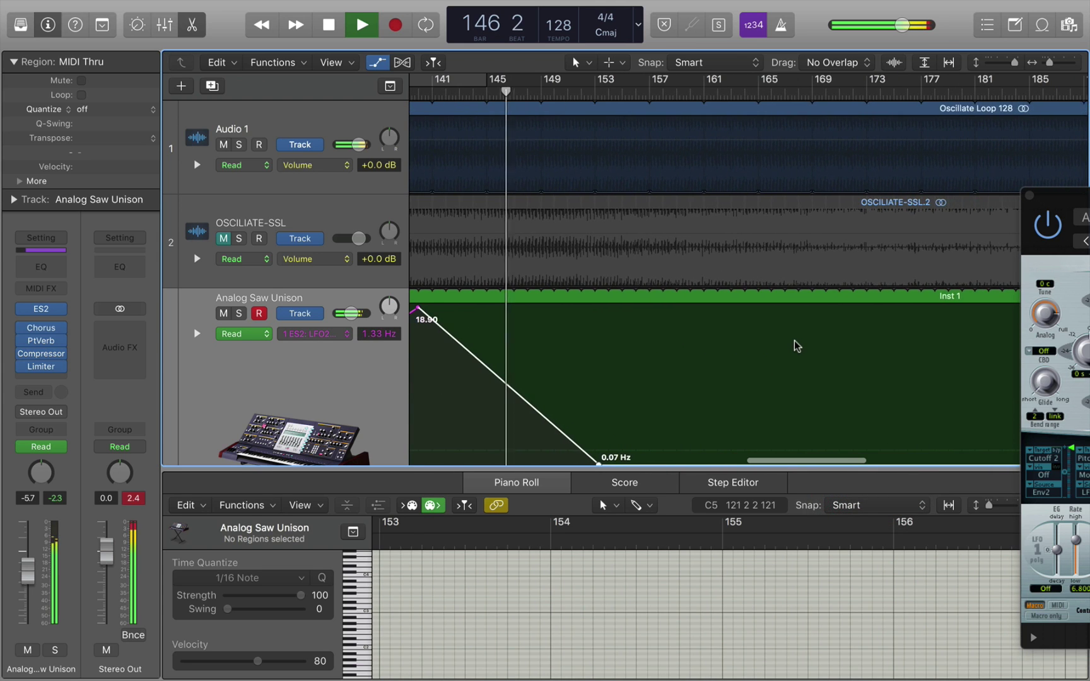
scroll(796, 345, down, 5)
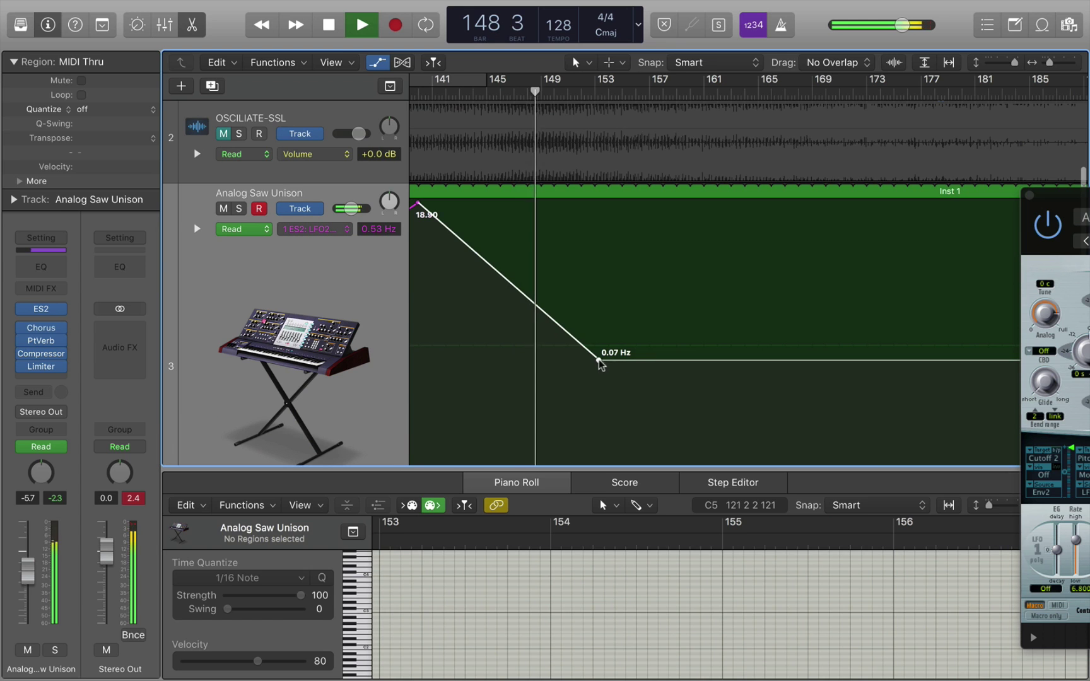
drag(599, 361, 754, 492)
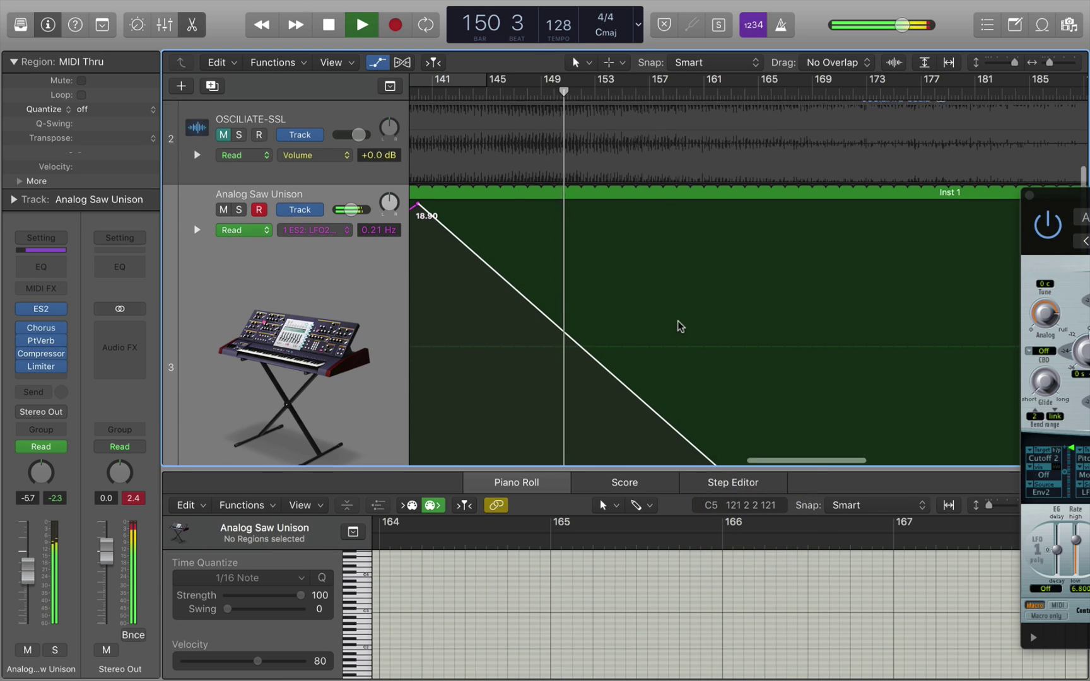
Step: Shrink track heights to fit, then select the Audio 1 track and its loop region
key(super+Up)
click(281, 115)
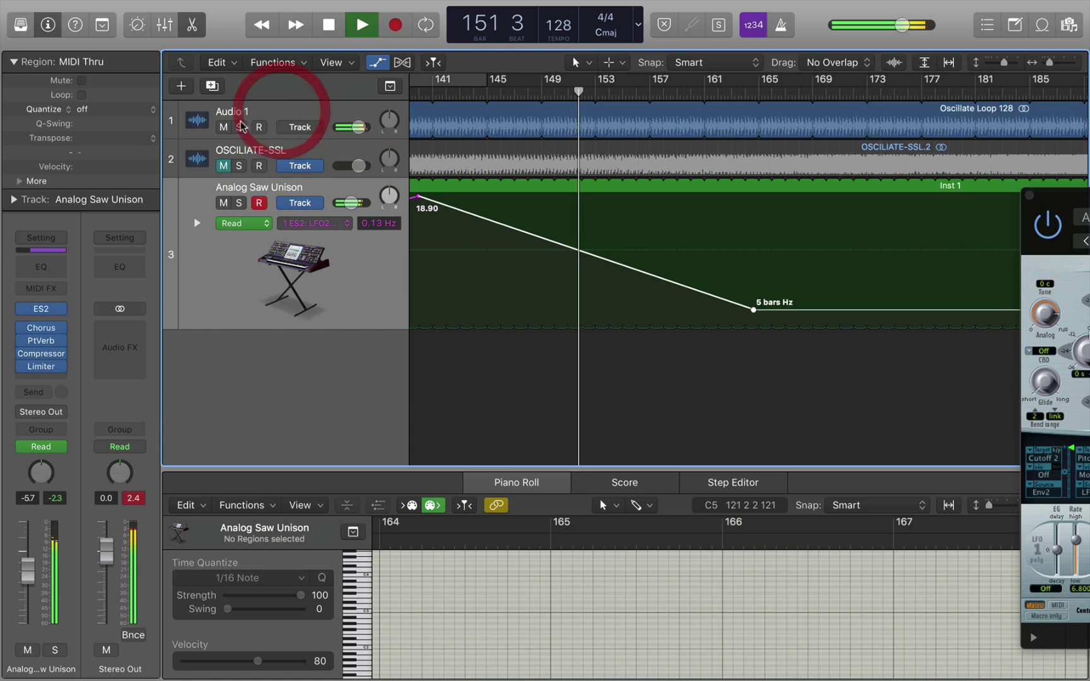
click(300, 120)
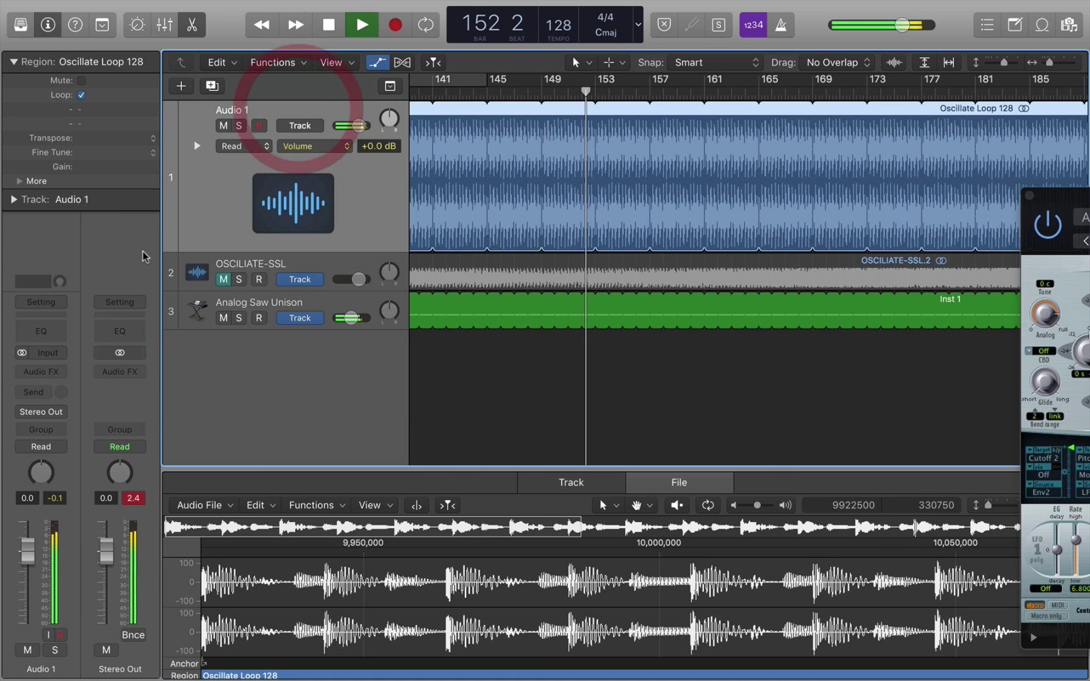
Step: Add a Channel EQ on Audio 1 with its low-cut band at 48 dB/Oct
click(44, 334)
click(71, 116)
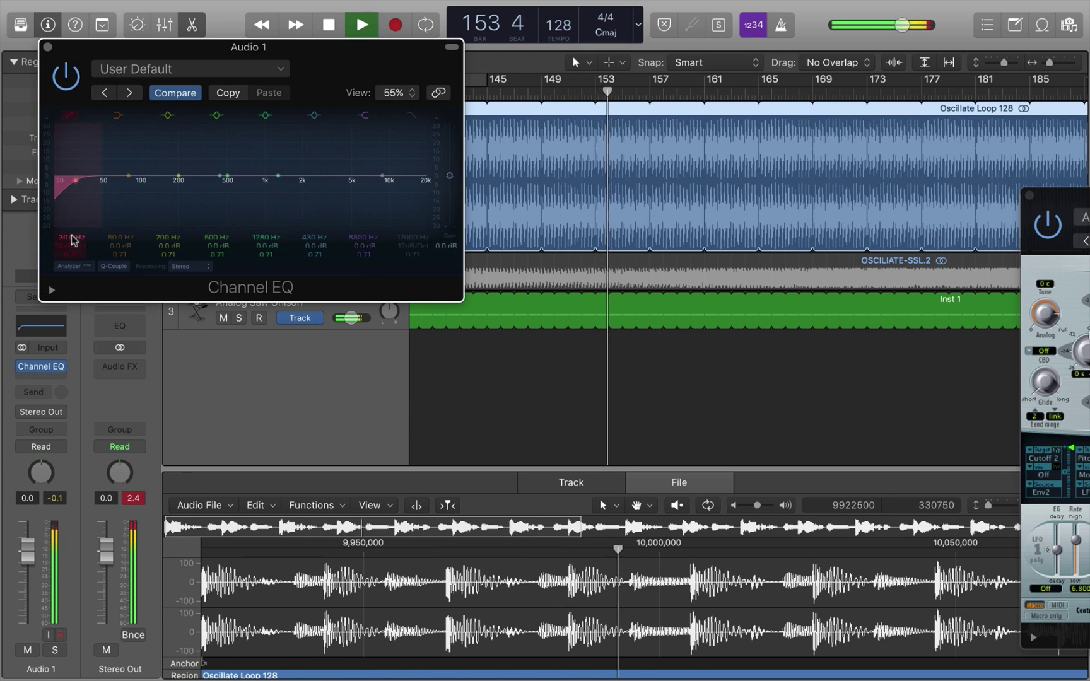
drag(69, 247, 69, 208)
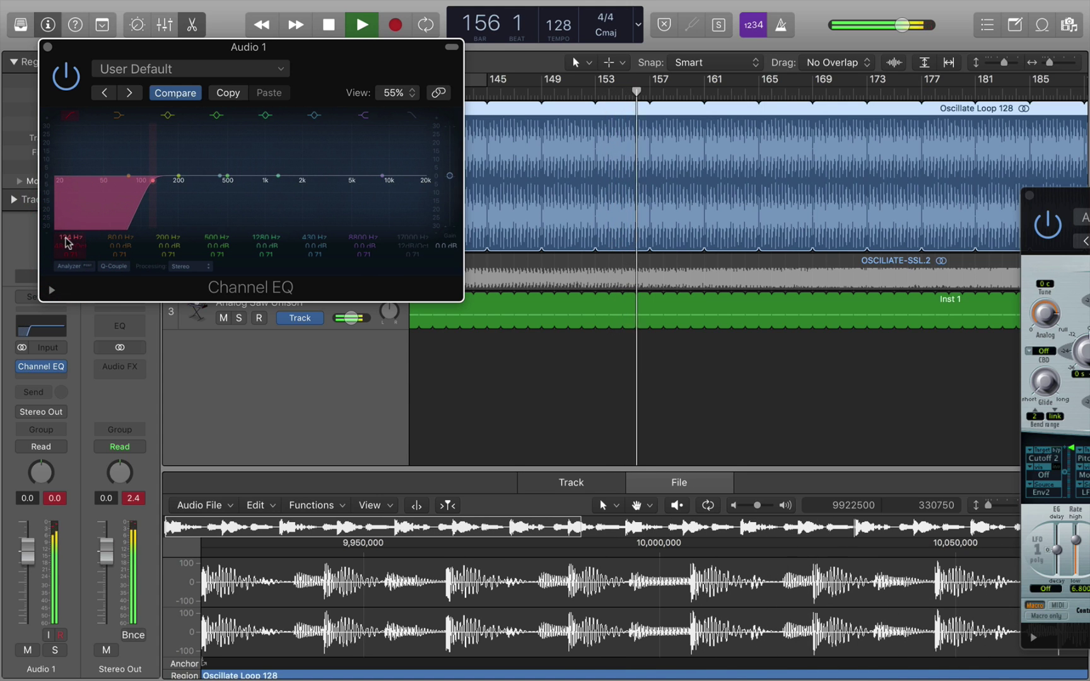
Step: Add an LFO2 Rate point and raise the later point to 7.09
click(329, 323)
click(668, 280)
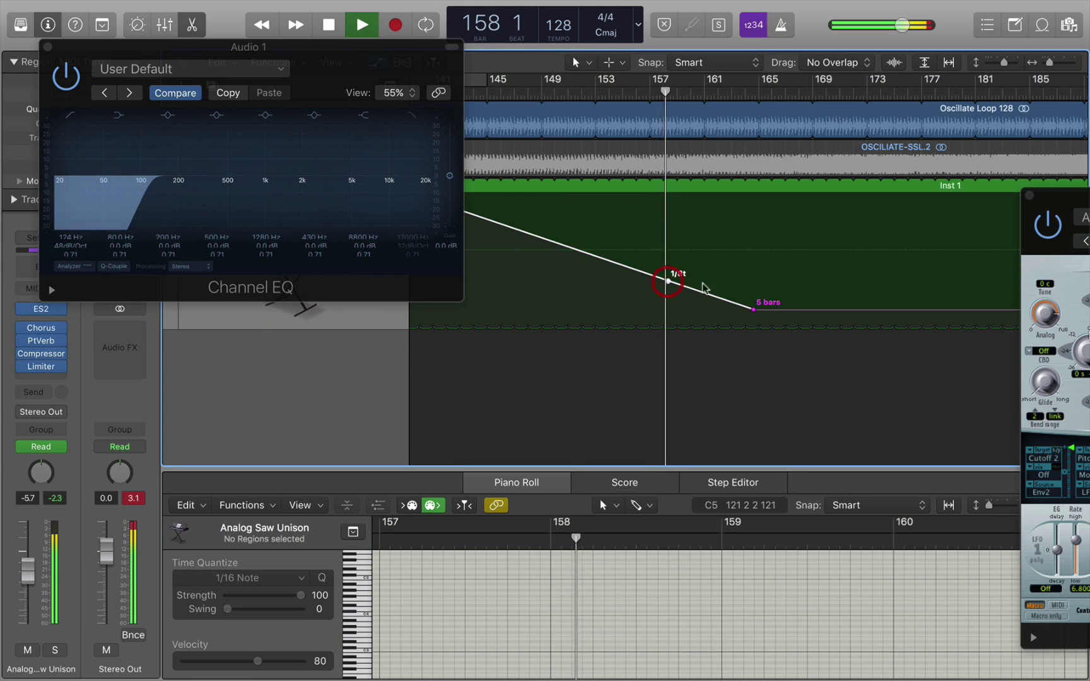
drag(753, 309, 787, 206)
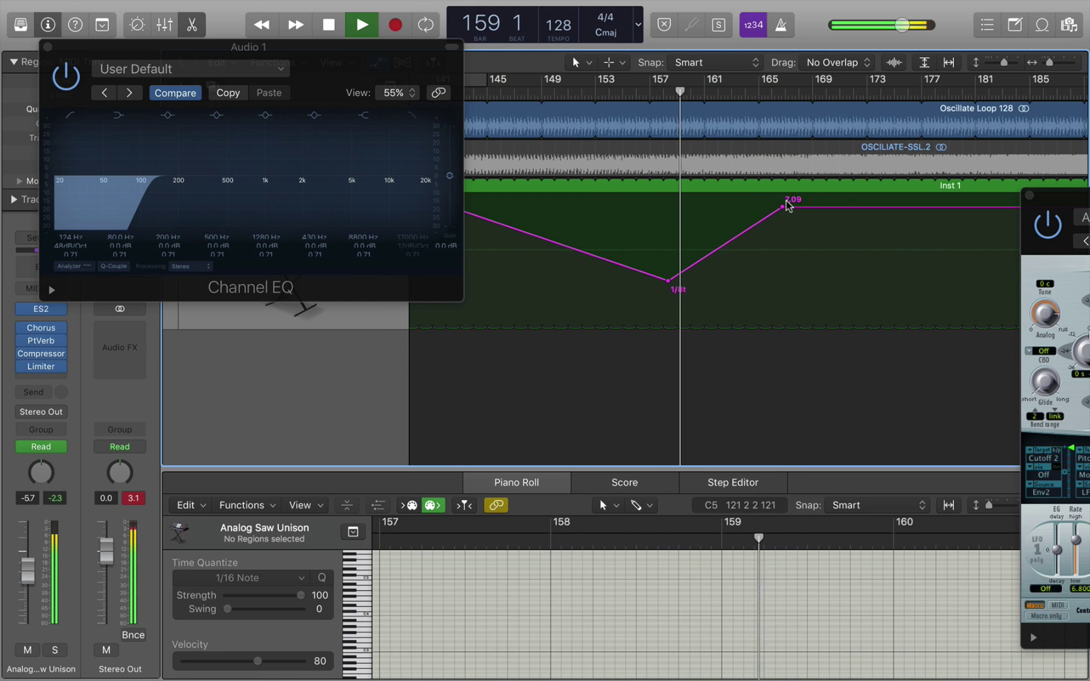
drag(325, 51, 1086, 278)
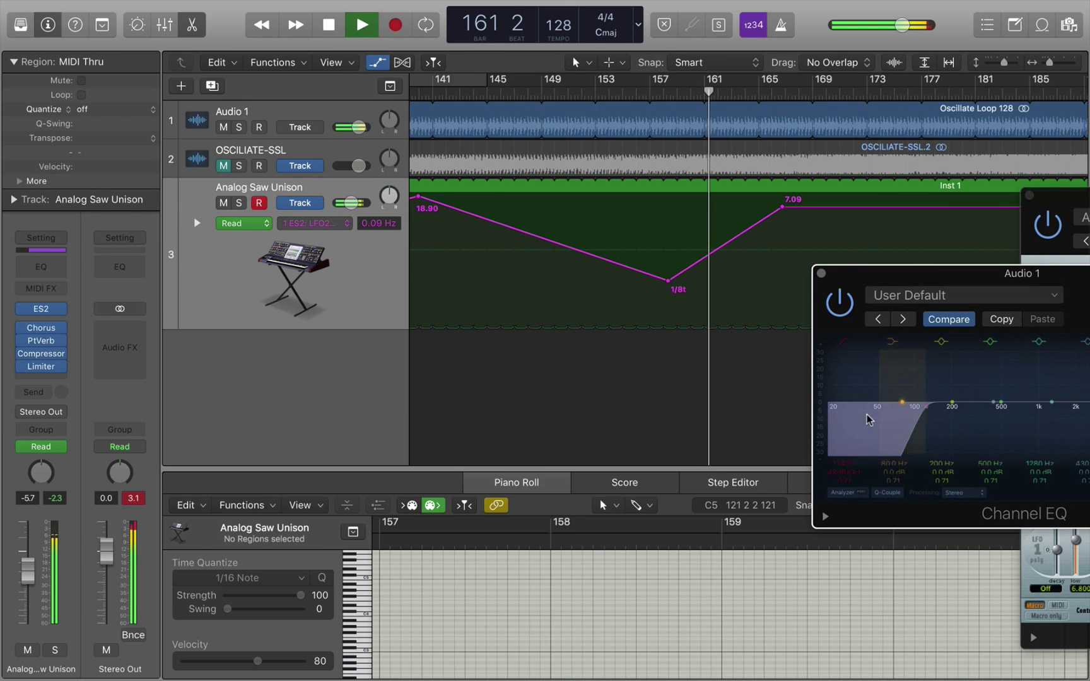
Step: Bypass the Channel EQ and lower the Analog Saw Unison fader to -7.8 dB
click(839, 297)
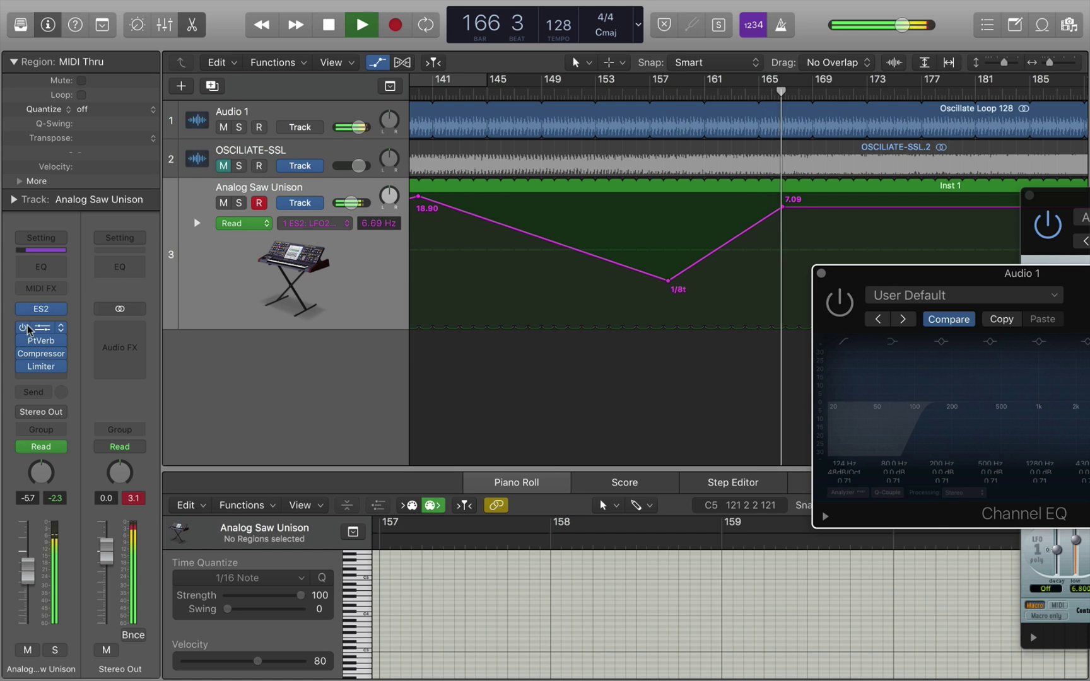
click(23, 341)
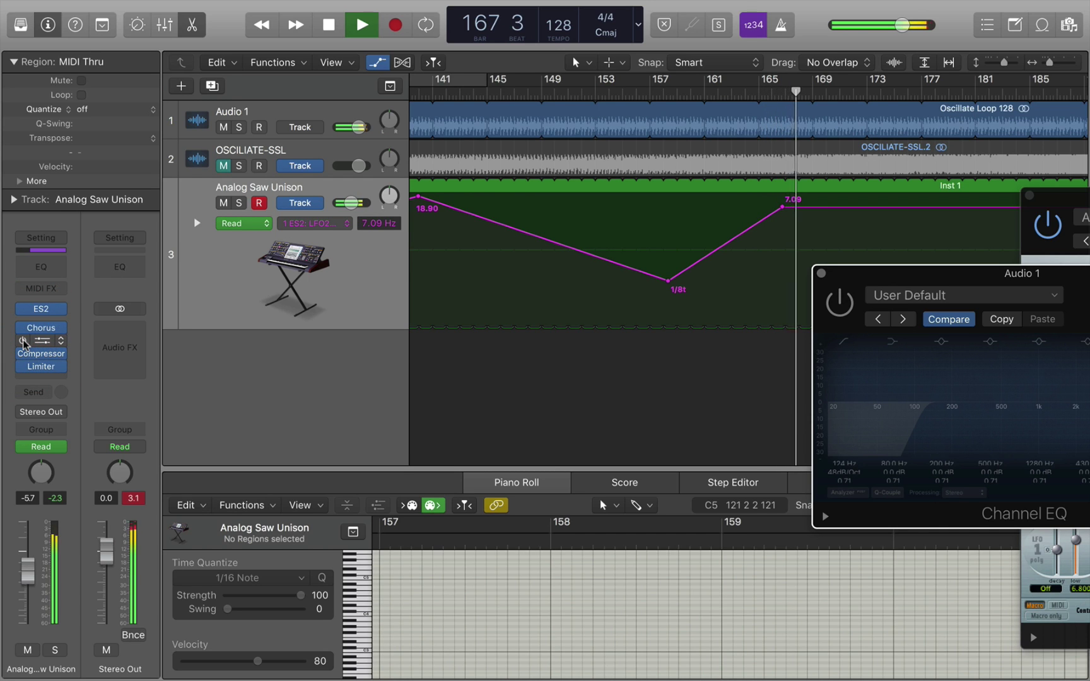
drag(28, 565, 27, 577)
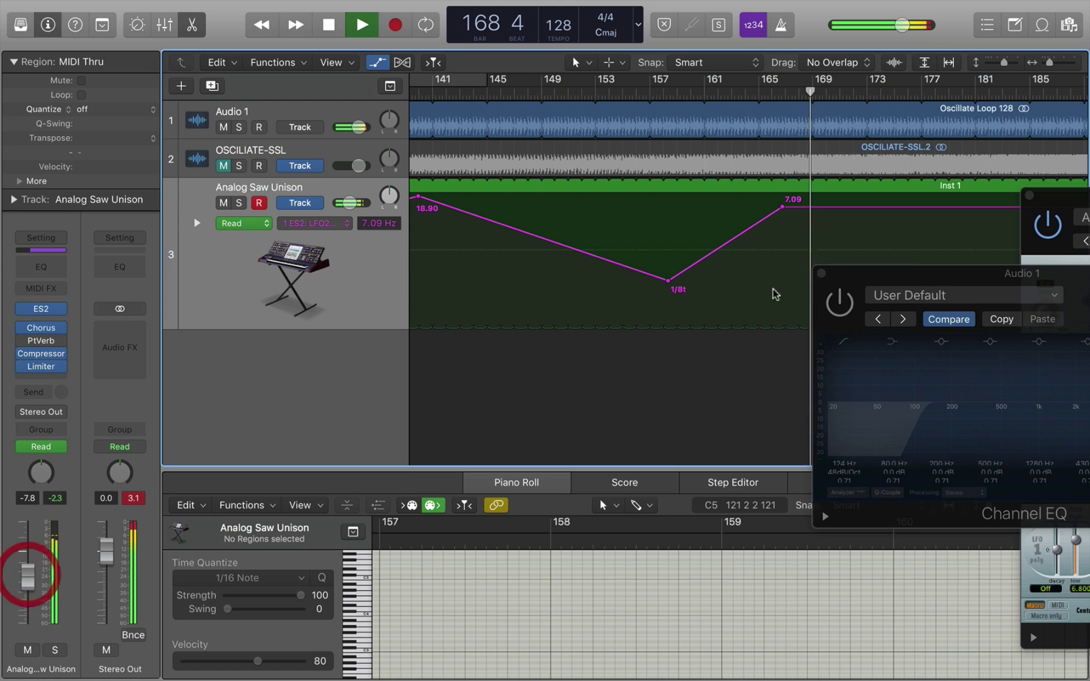
Step: Draw an ES2 R2 Intensity Fixed automation ramp rising from -1.00 to -0.04 near bar 181
click(322, 224)
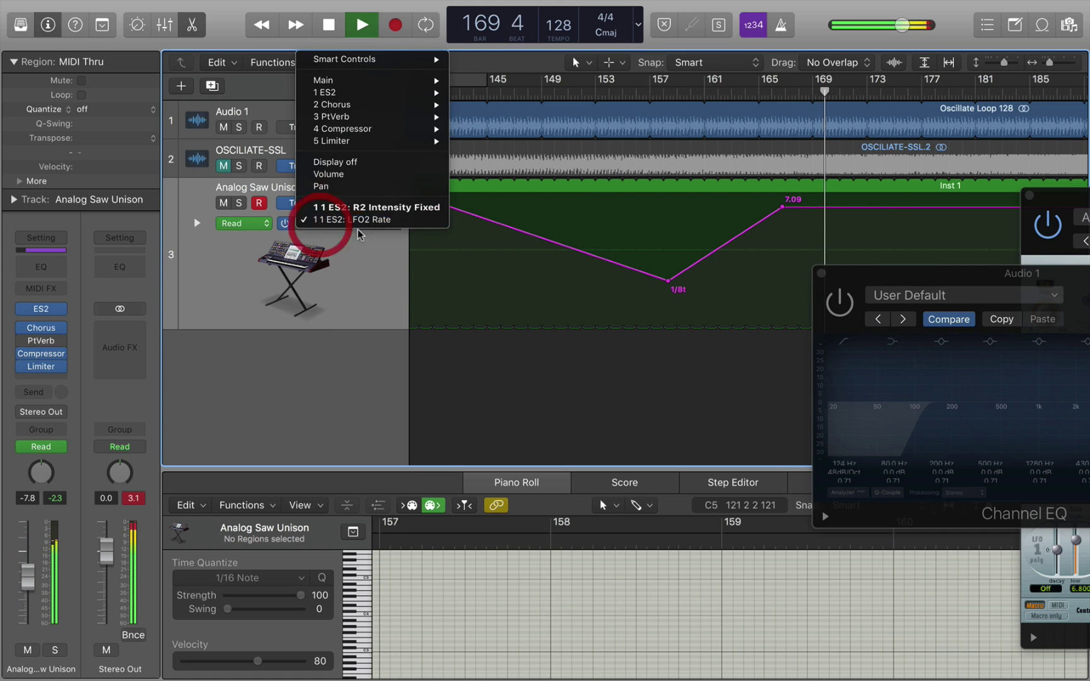
click(318, 208)
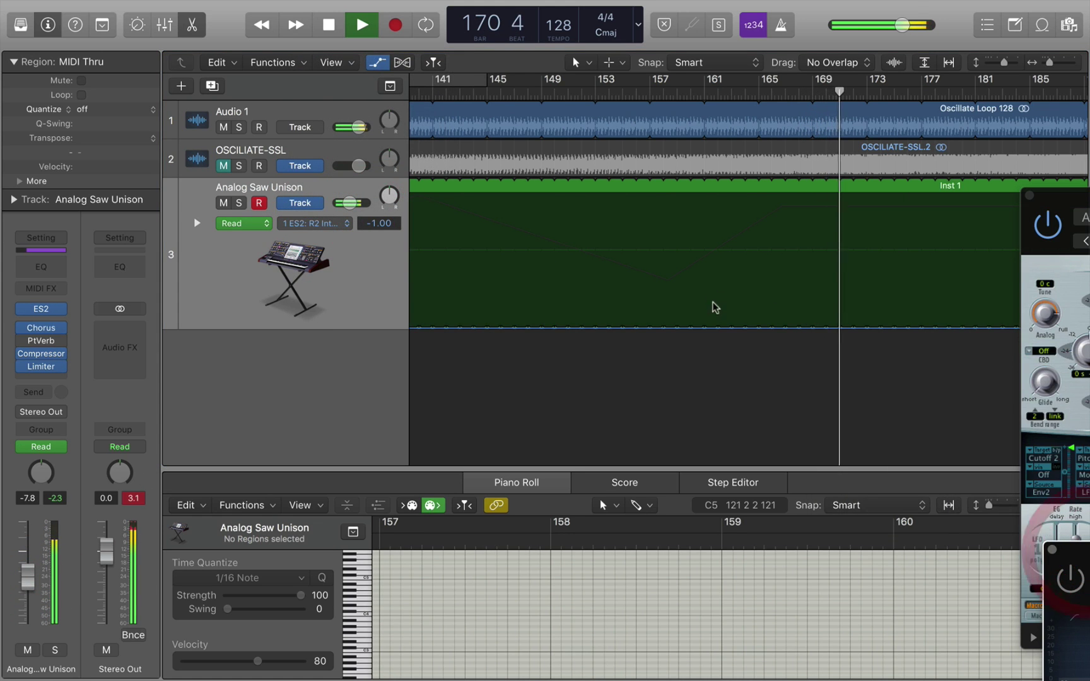
click(717, 327)
click(877, 325)
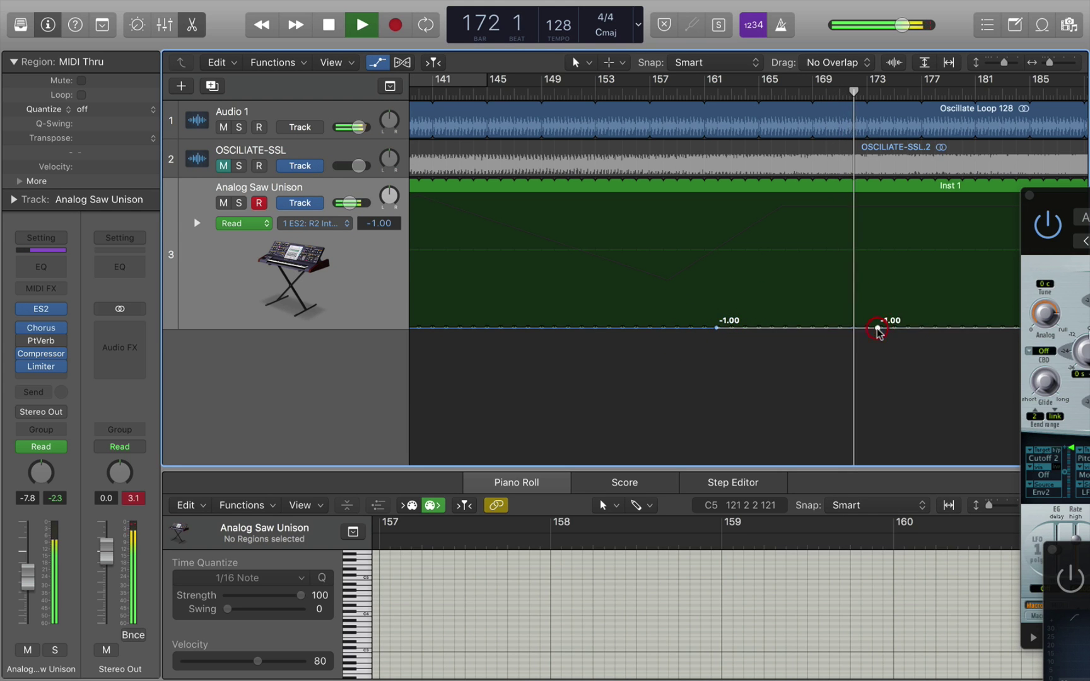
drag(878, 325, 979, 265)
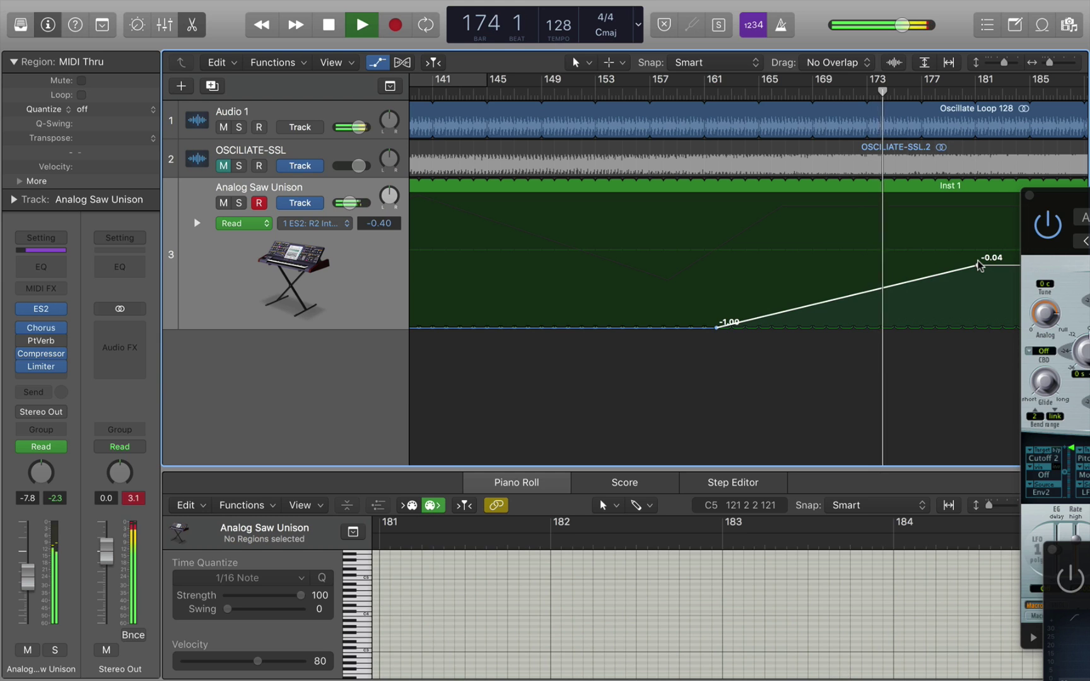
scroll(979, 265, right, 10)
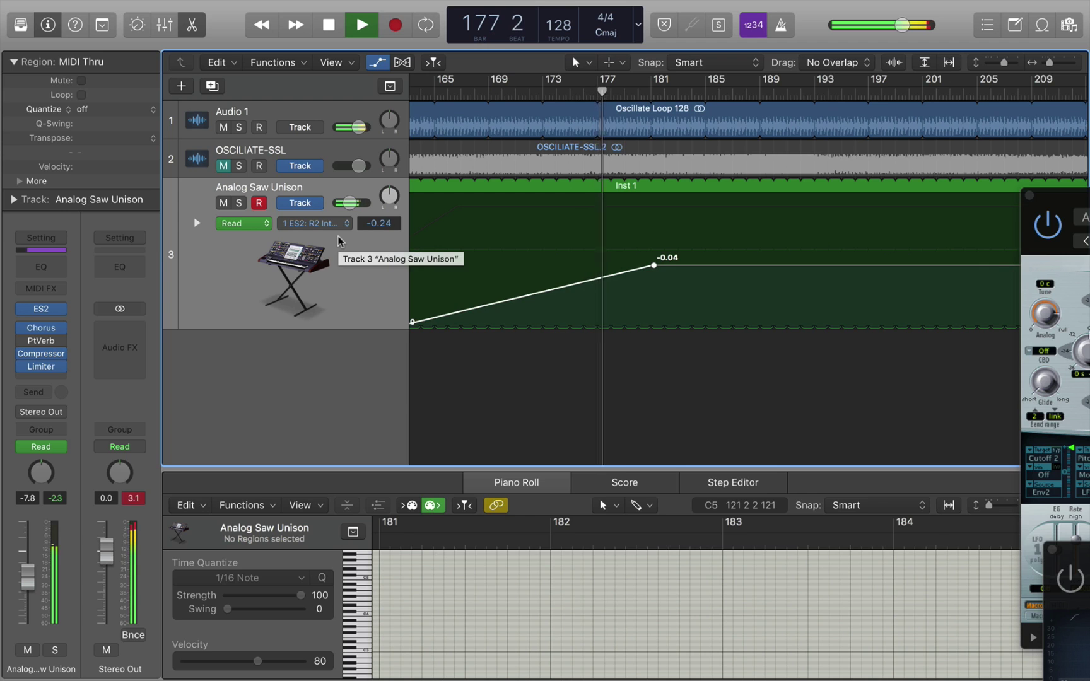
Step: Insert a Filter > AutoFilter below the Limiter and turn its Cutoff down to 36%
click(28, 377)
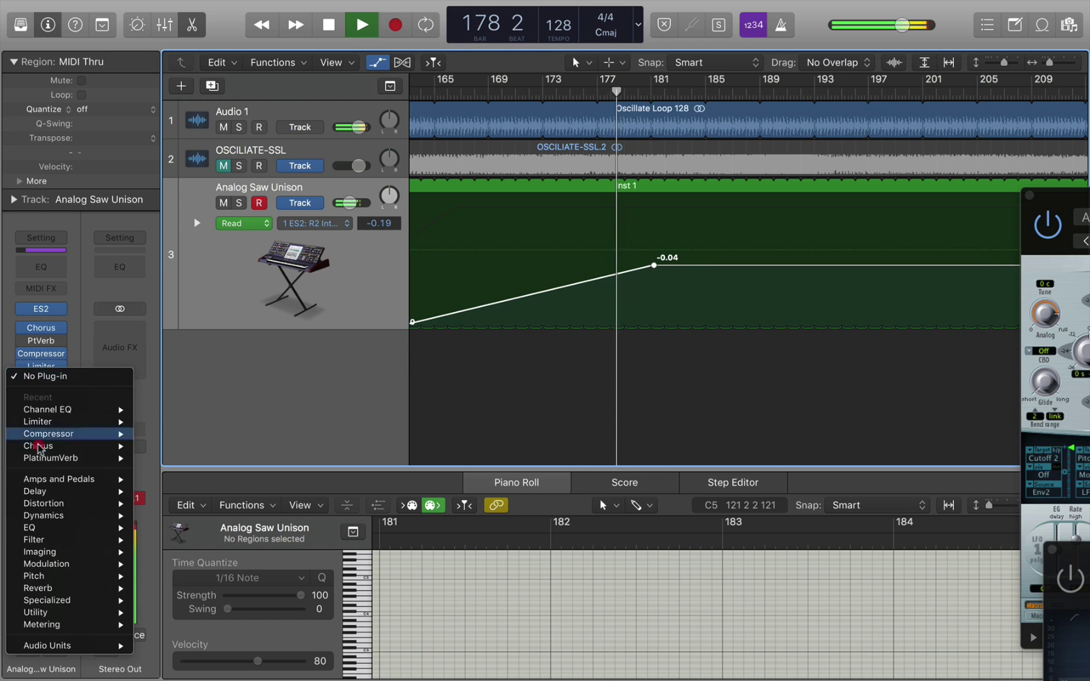
mouse_move(68, 532)
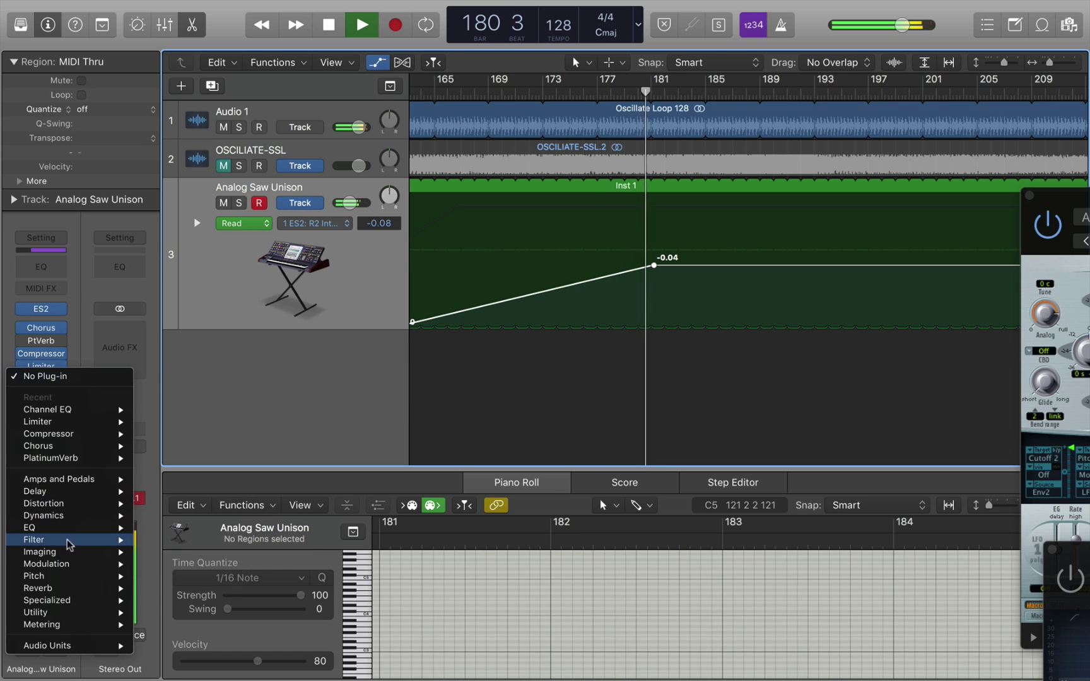
click(323, 540)
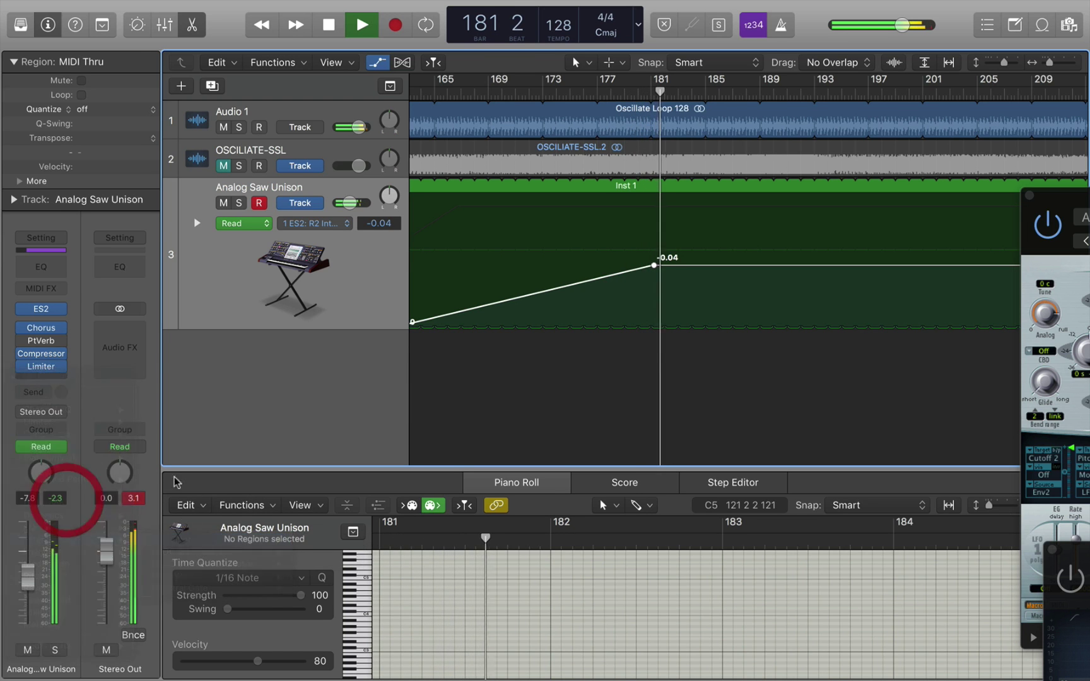
drag(81, 171, 80, 212)
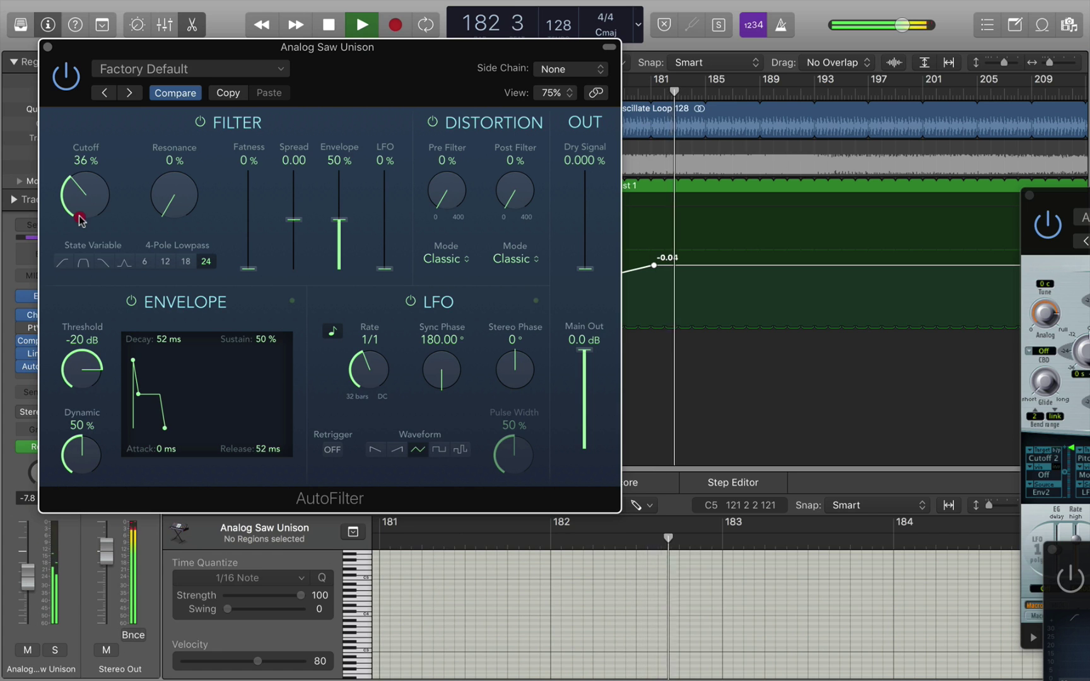
click(47, 45)
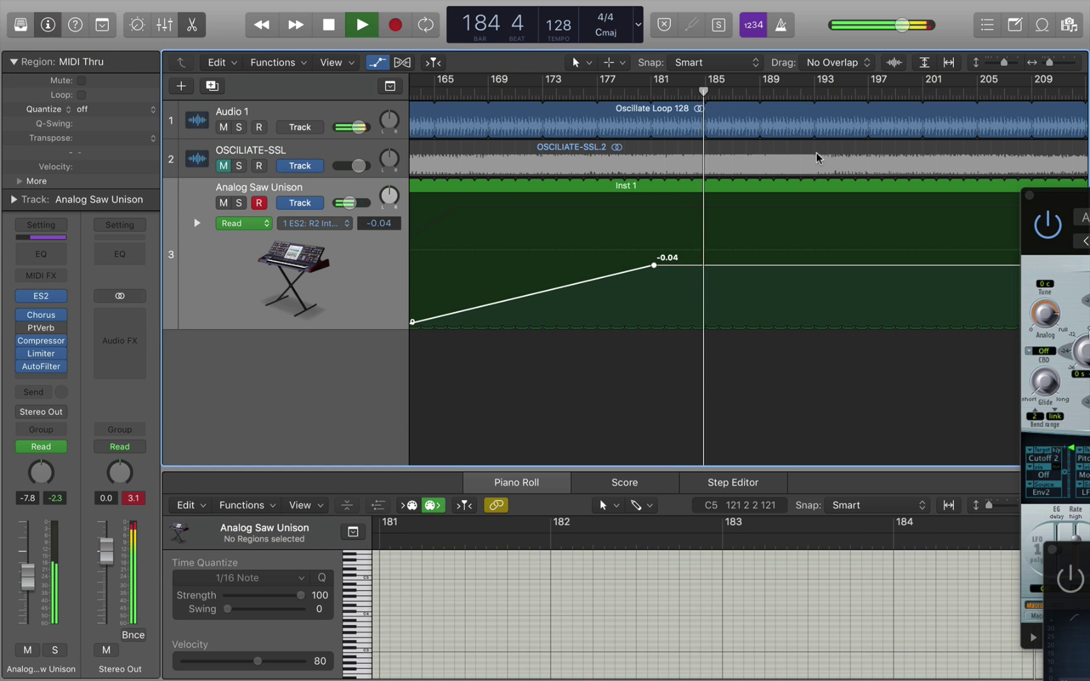
Step: Stop playback near bar 185 with the Space bar
key(space)
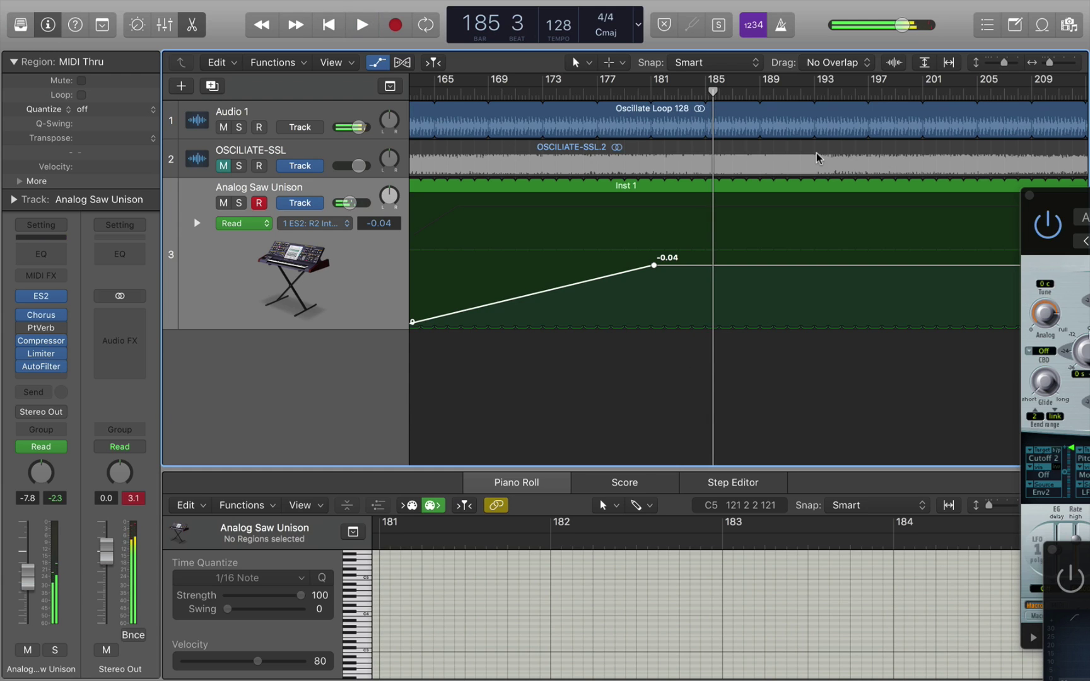